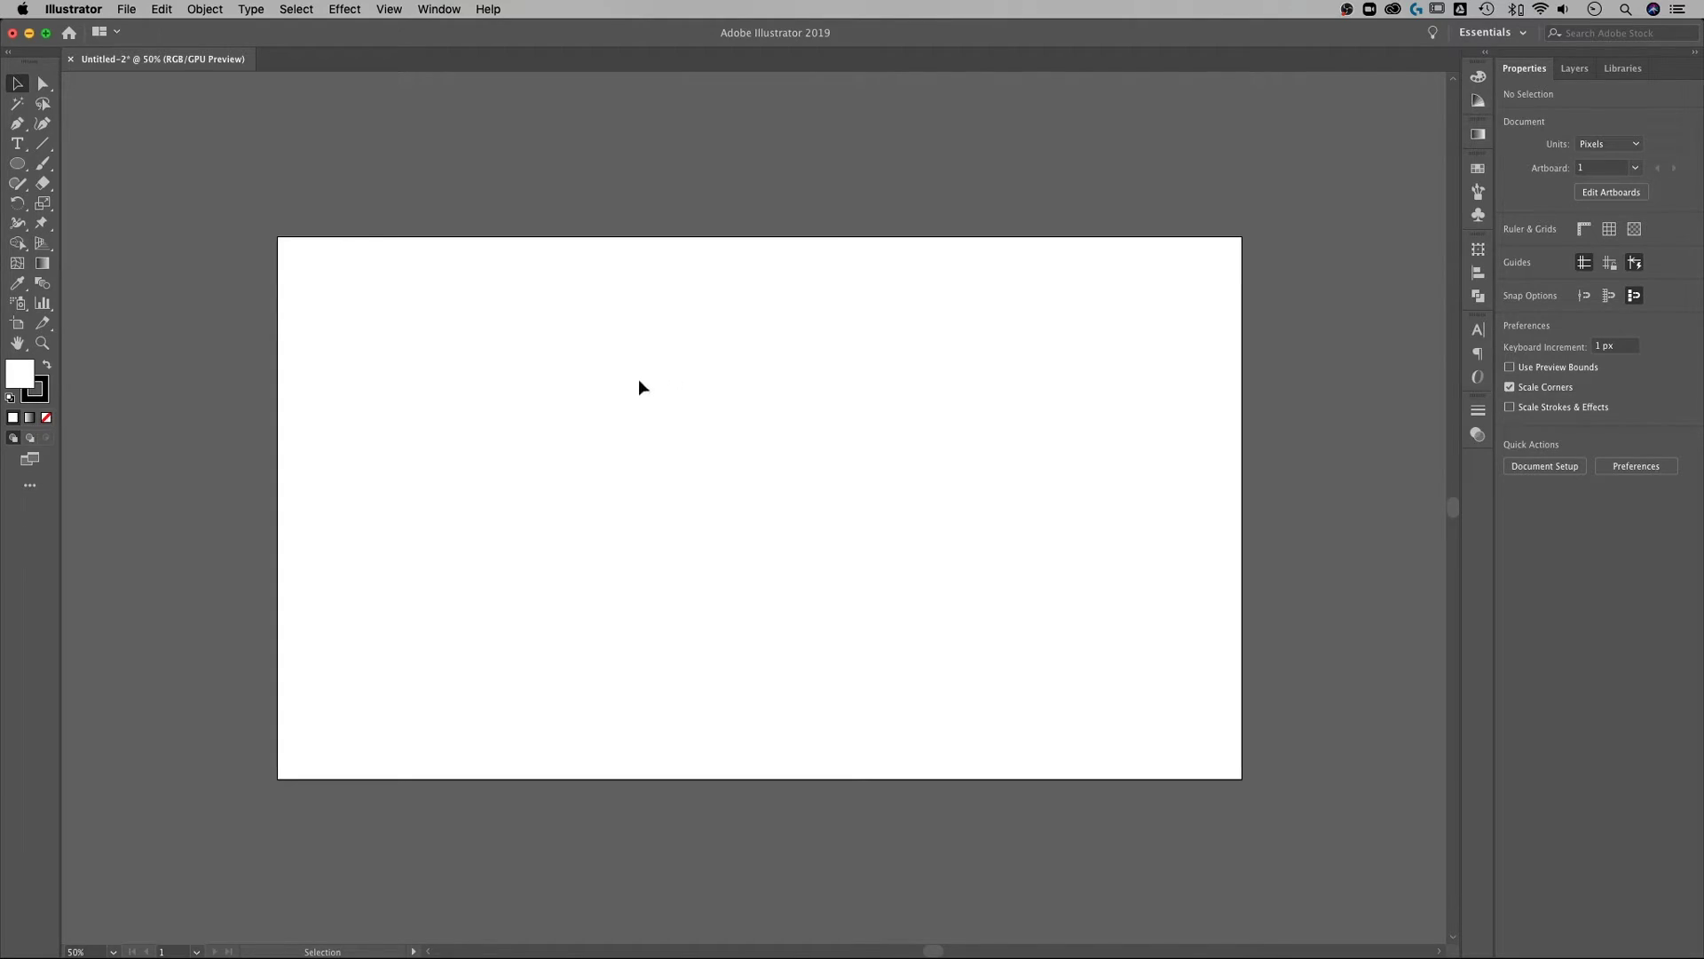
Step: Pan the artboard fully off-screen to the right and pick the Ellipse Tool
{"action": "left_click_drag", "start_coordinate": [411, 417], "coordinate": [1160, 405]}
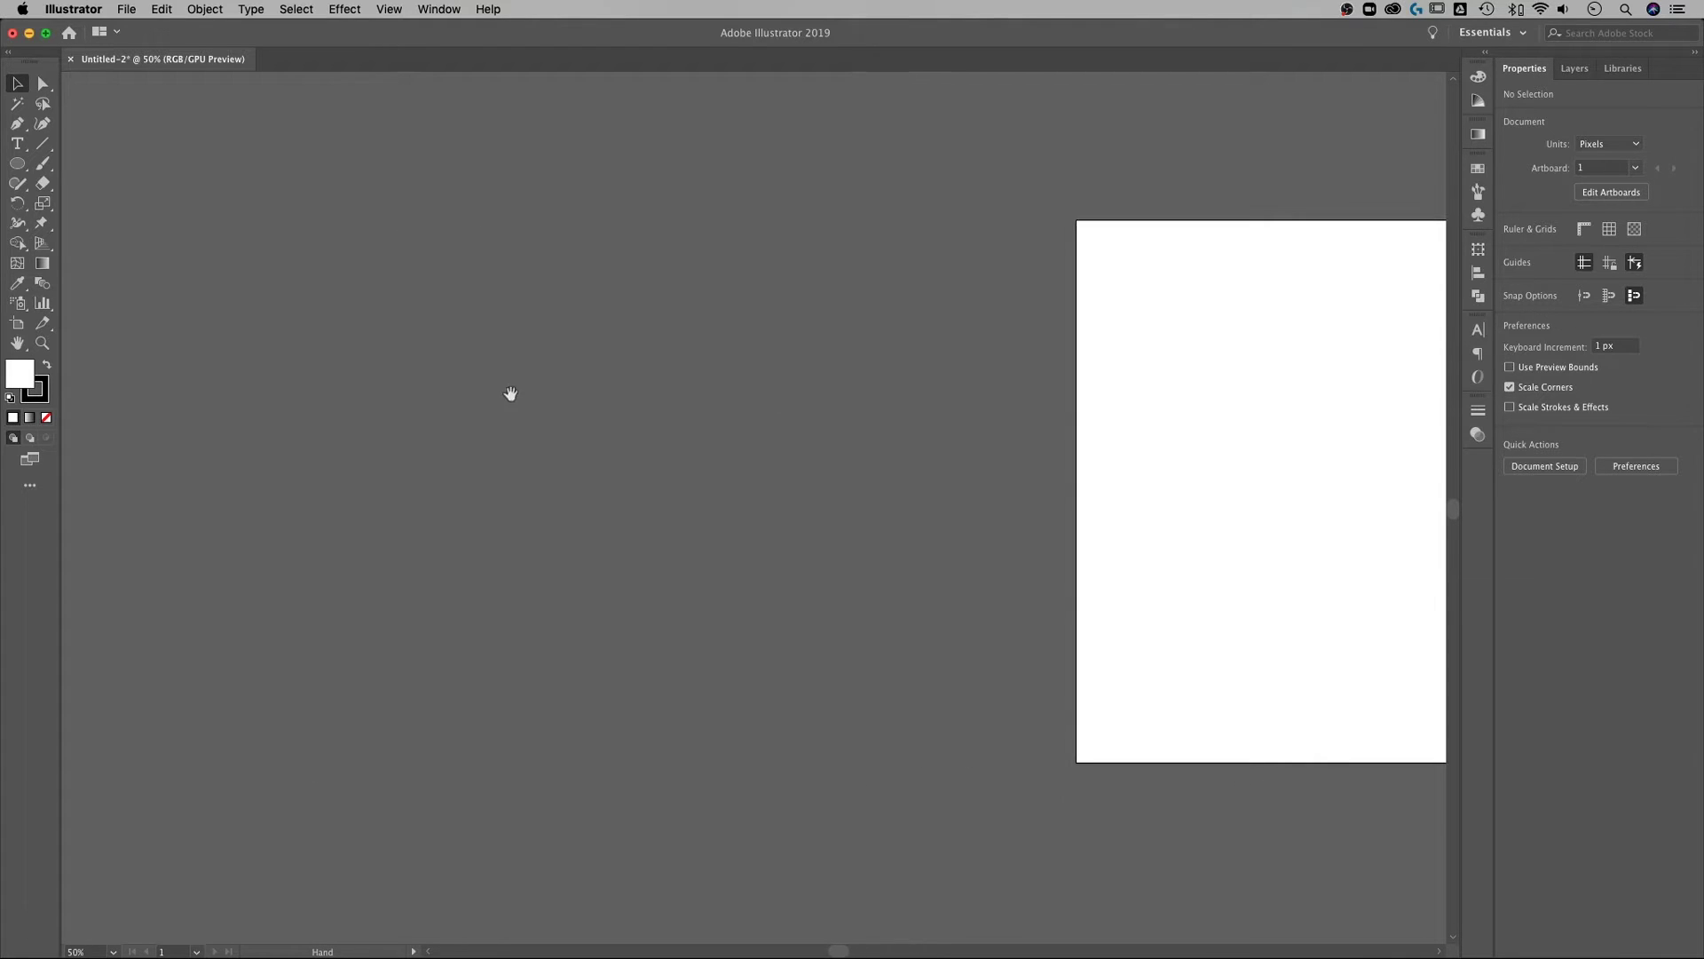
{"action": "left_click_drag", "start_coordinate": [509, 392], "coordinate": [993, 424]}
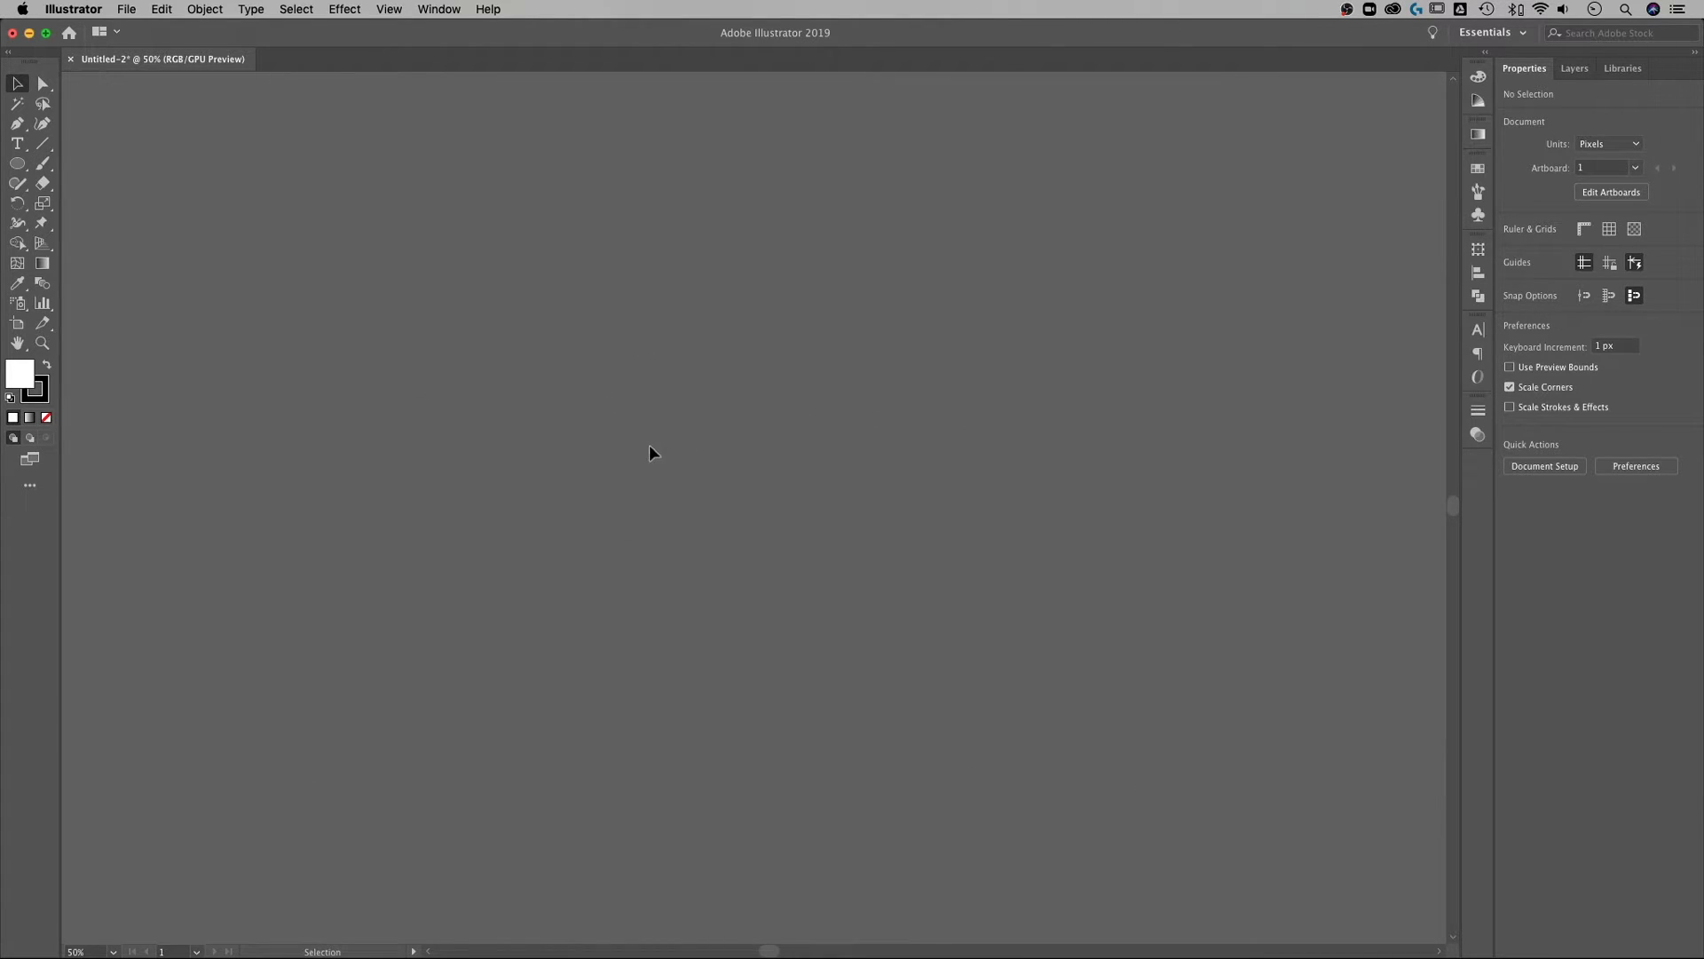
{"action": "left_click", "coordinate": [17, 163]}
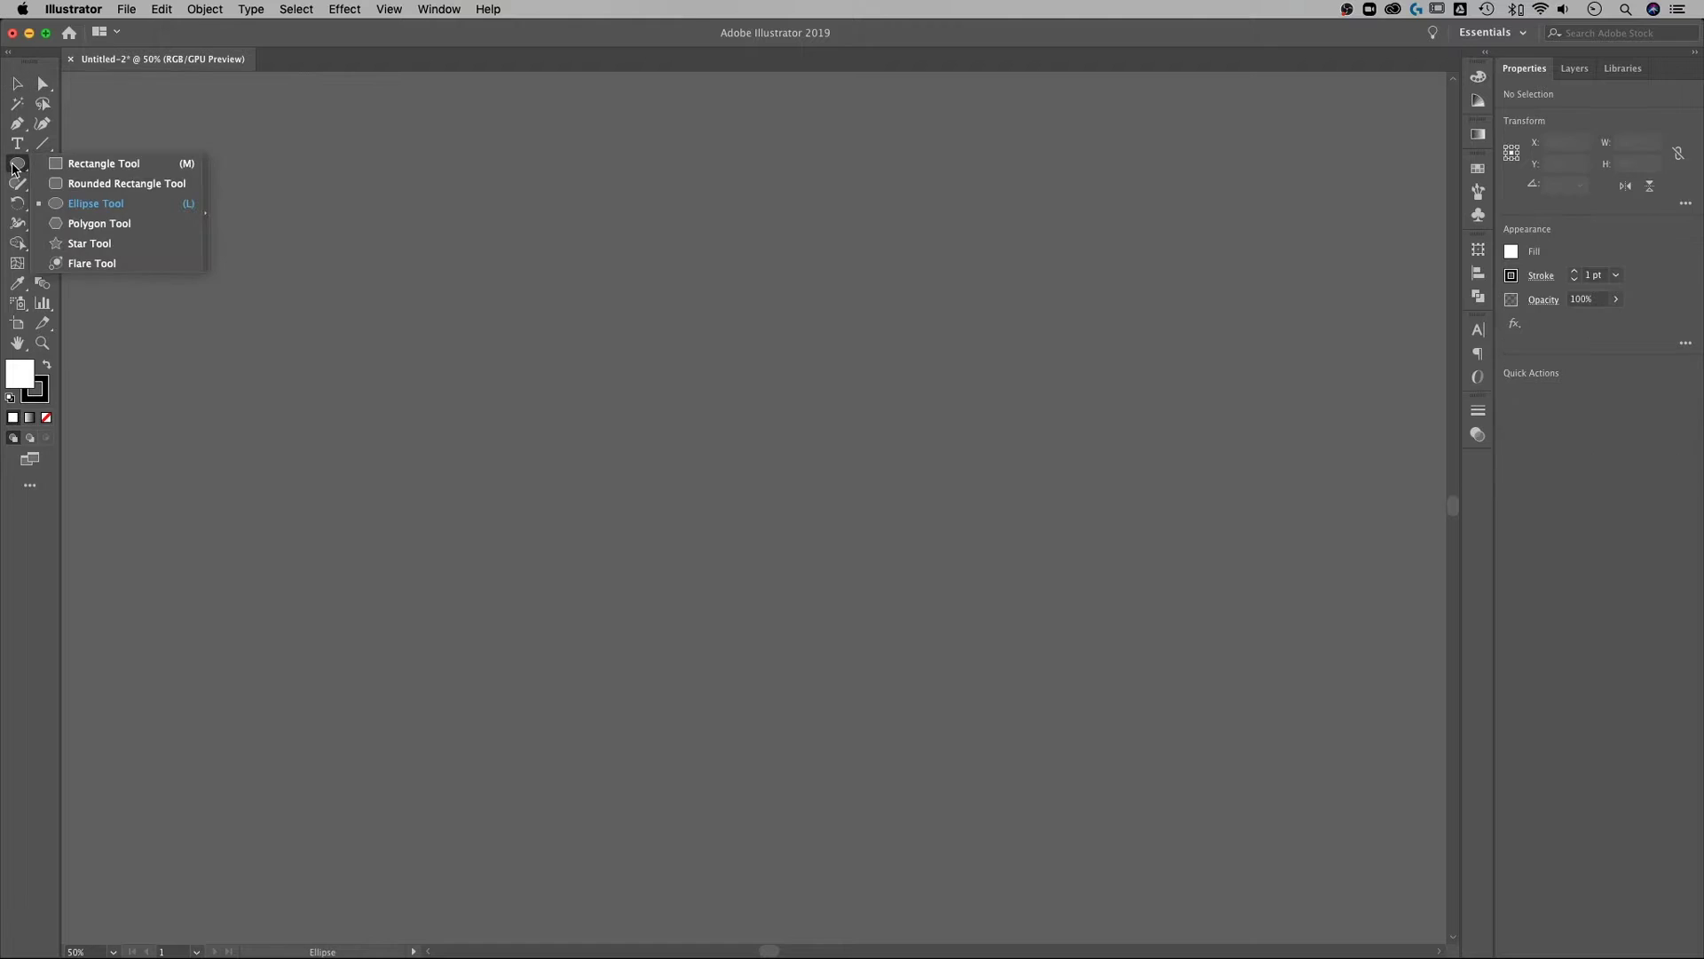
Step: Shift-drag a 503 × 503 px white circle on the empty canvas
{"action": "left_click", "coordinate": [75, 210]}
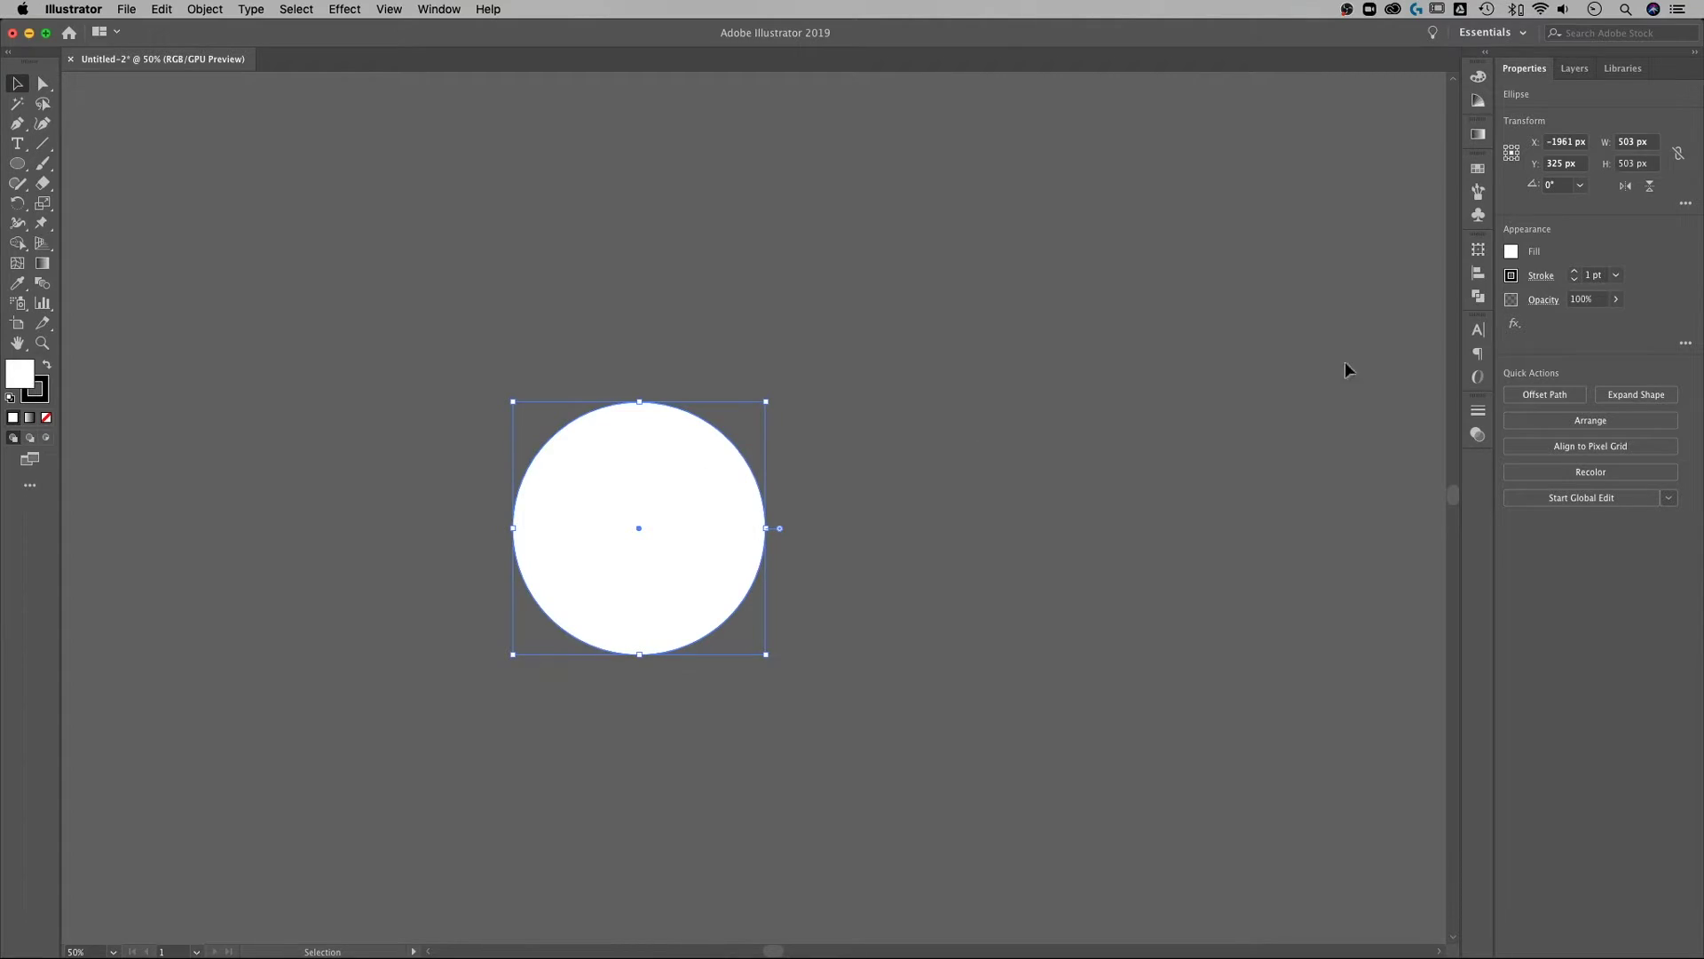
Step: Set the circle's stroke weight to 0 to remove its outline
{"action": "left_click", "coordinate": [1540, 277]}
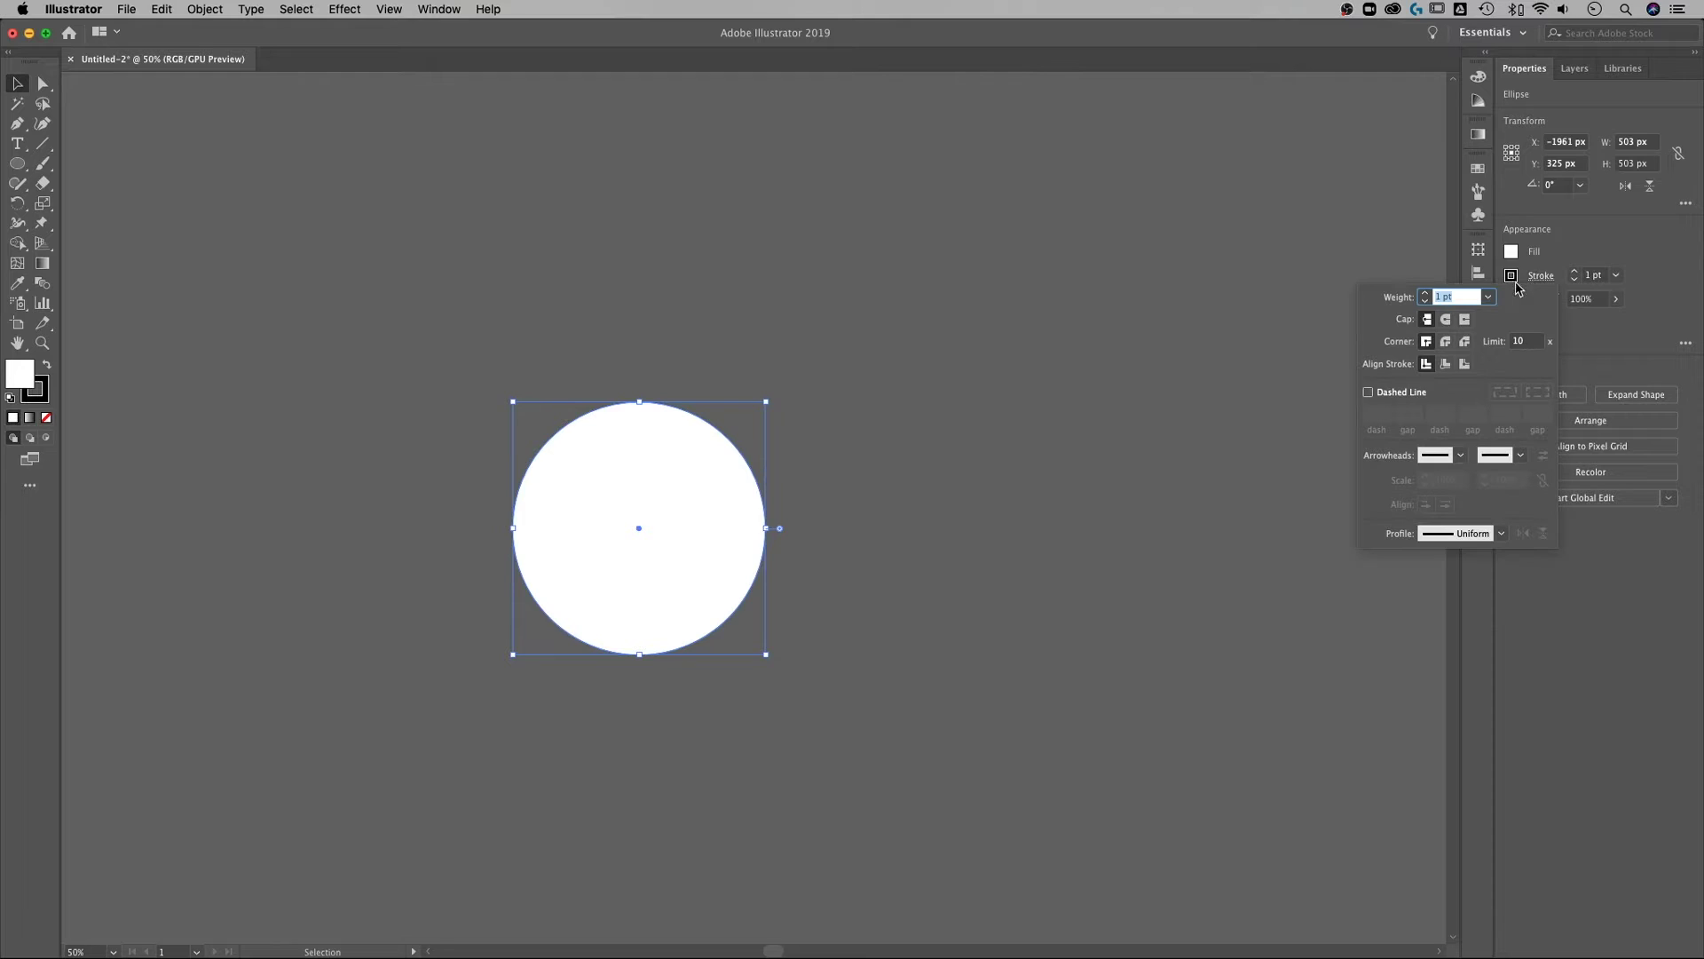
{"action": "type", "text": "0"}
{"action": "key", "text": "Return"}
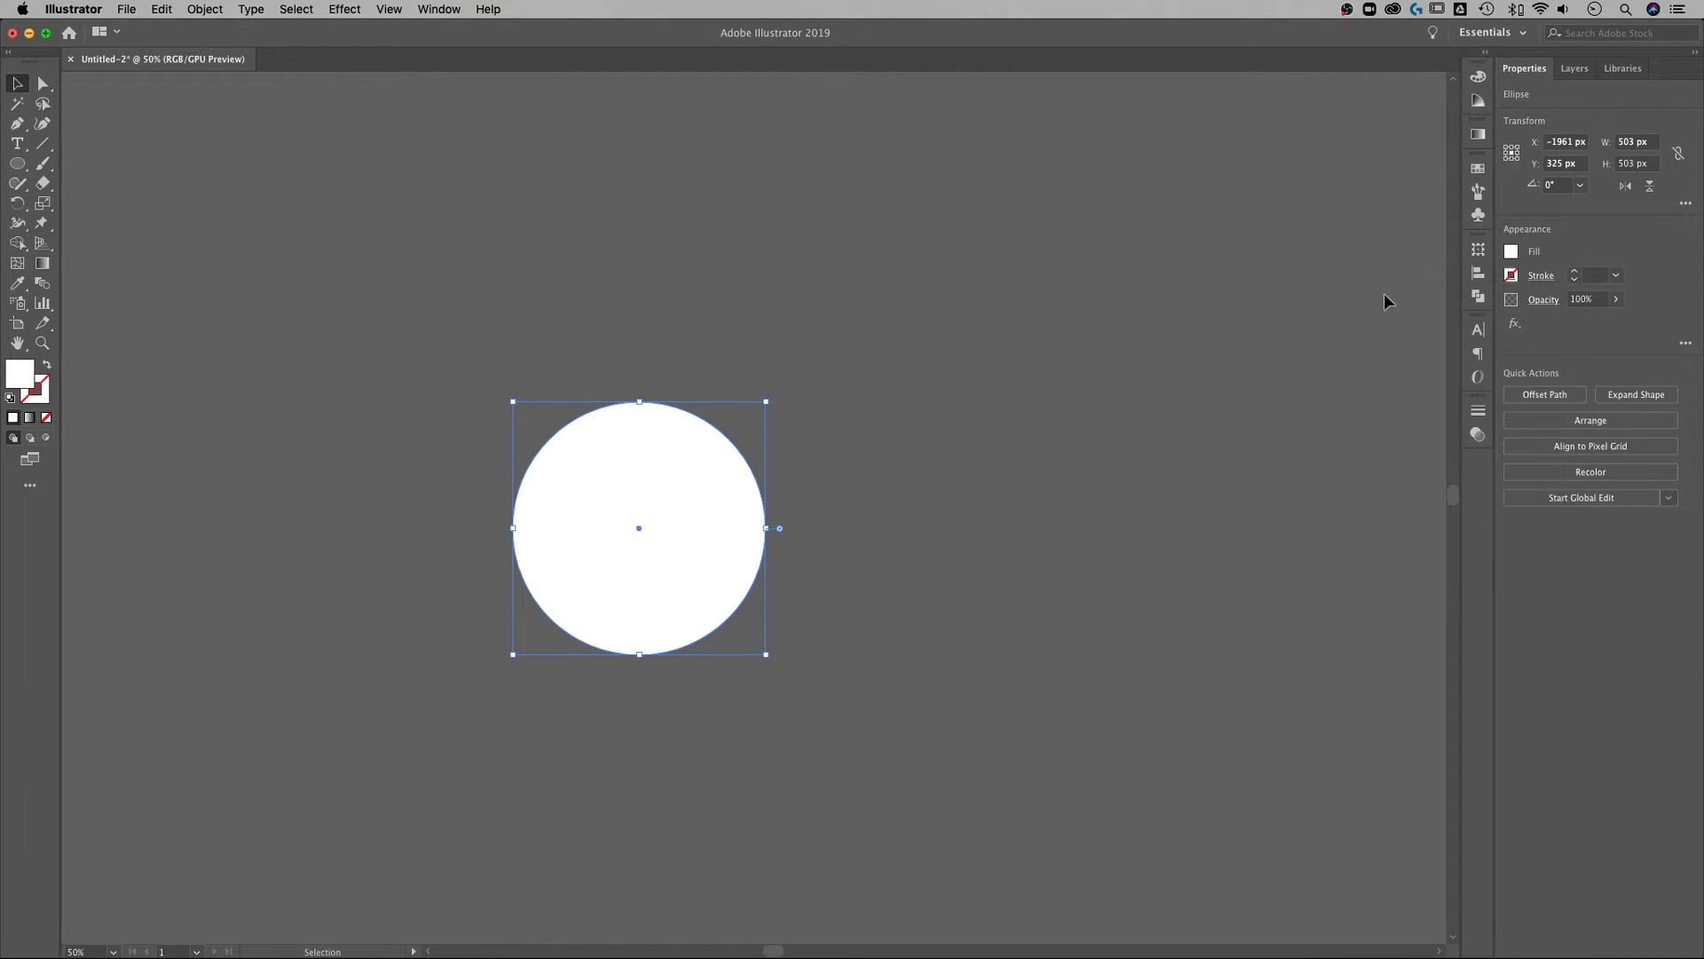
Step: Fill the circle with red ce4141 using the Color Picker
{"action": "double_click", "coordinate": [18, 376]}
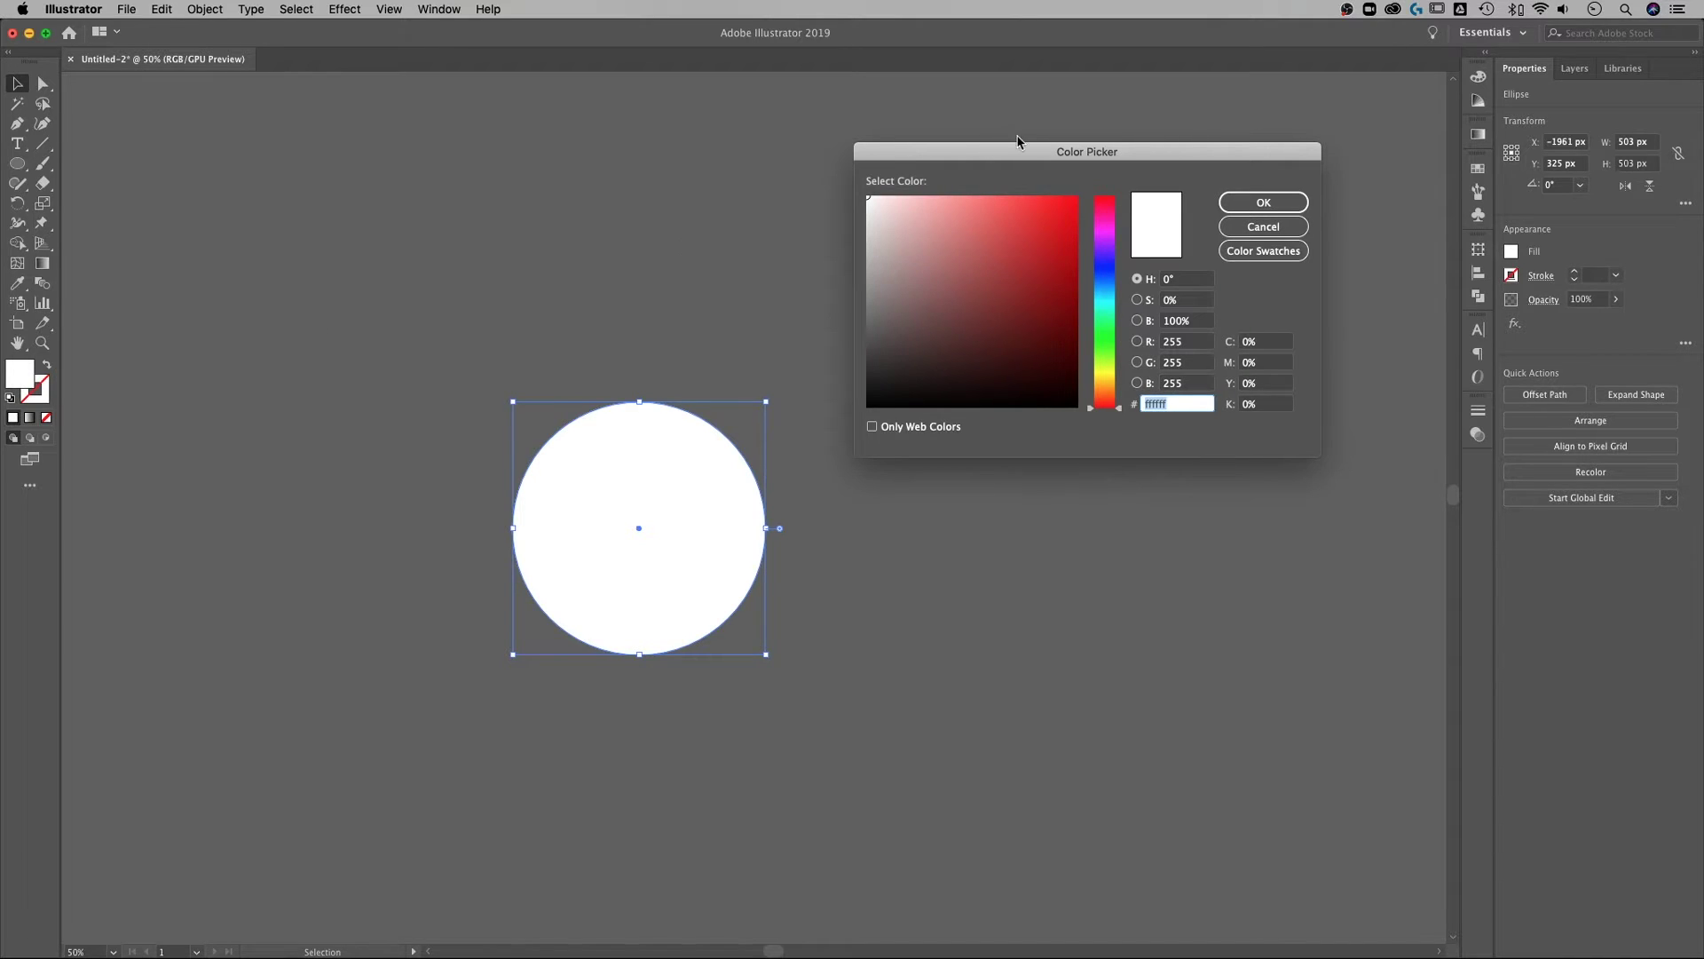
{"action": "left_click_drag", "start_coordinate": [1018, 154], "coordinate": [959, 148]}
{"action": "mouse_move", "coordinate": [865, 199]}
{"action": "left_mouse_down"}
{"action": "mouse_move", "coordinate": [898, 191]}
{"action": "mouse_move", "coordinate": [921, 221]}
{"action": "mouse_move", "coordinate": [952, 223]}
{"action": "left_mouse_up"}
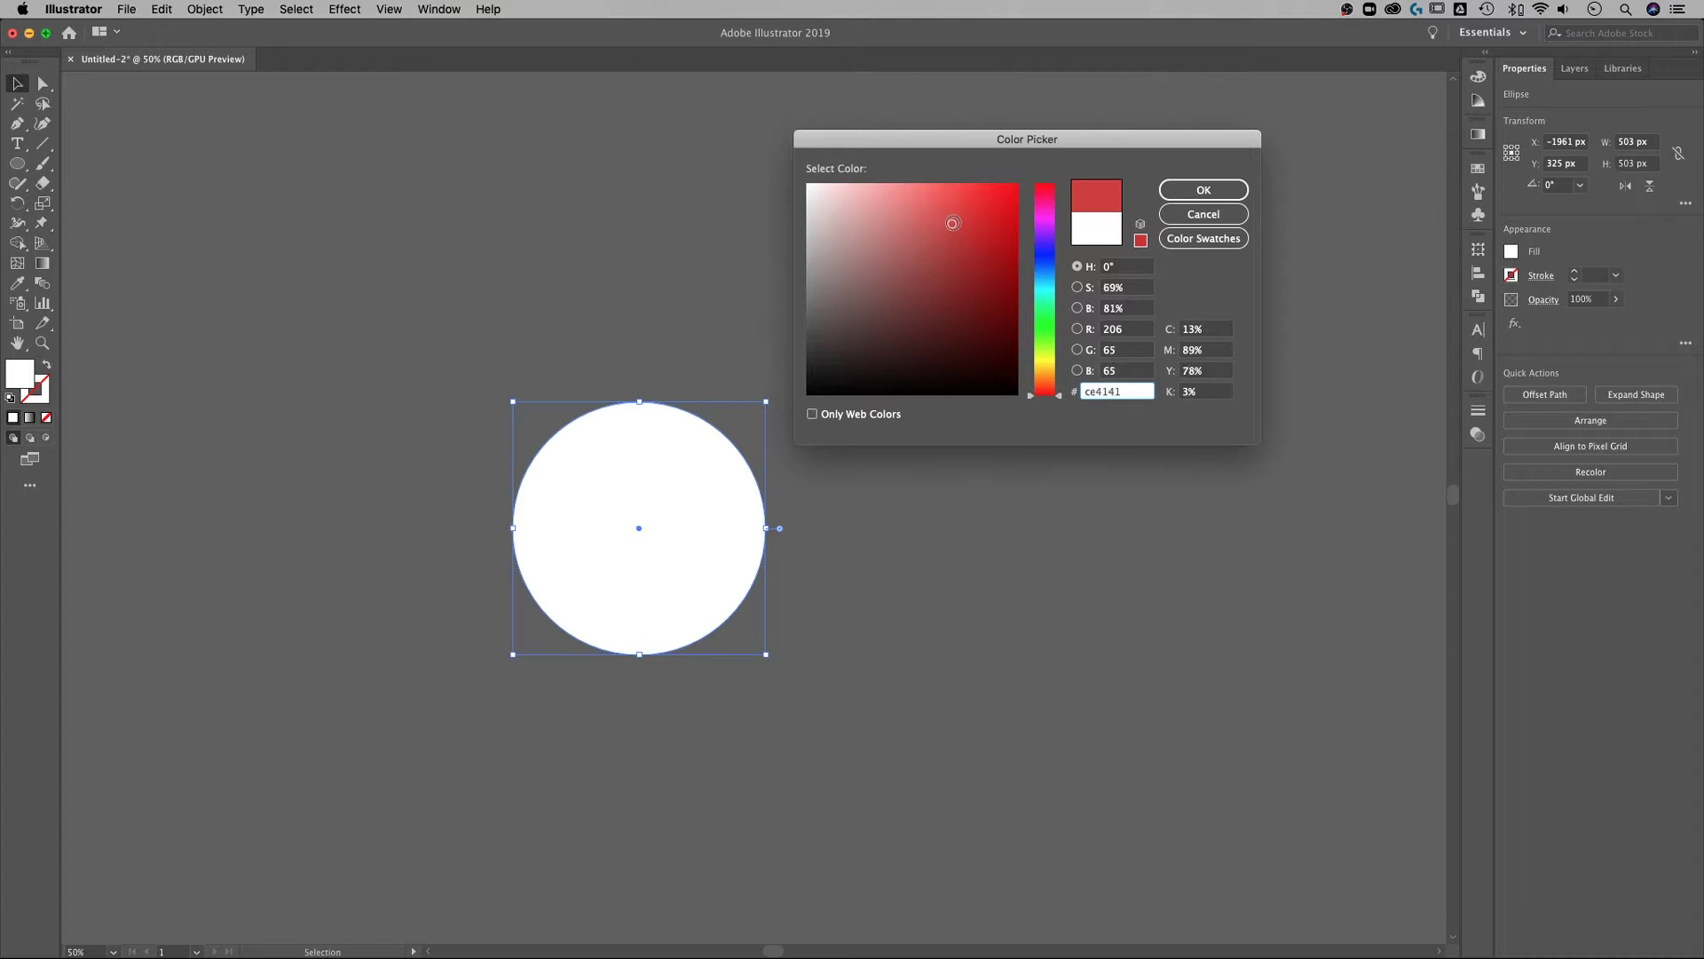
{"action": "left_click", "coordinate": [1203, 190]}
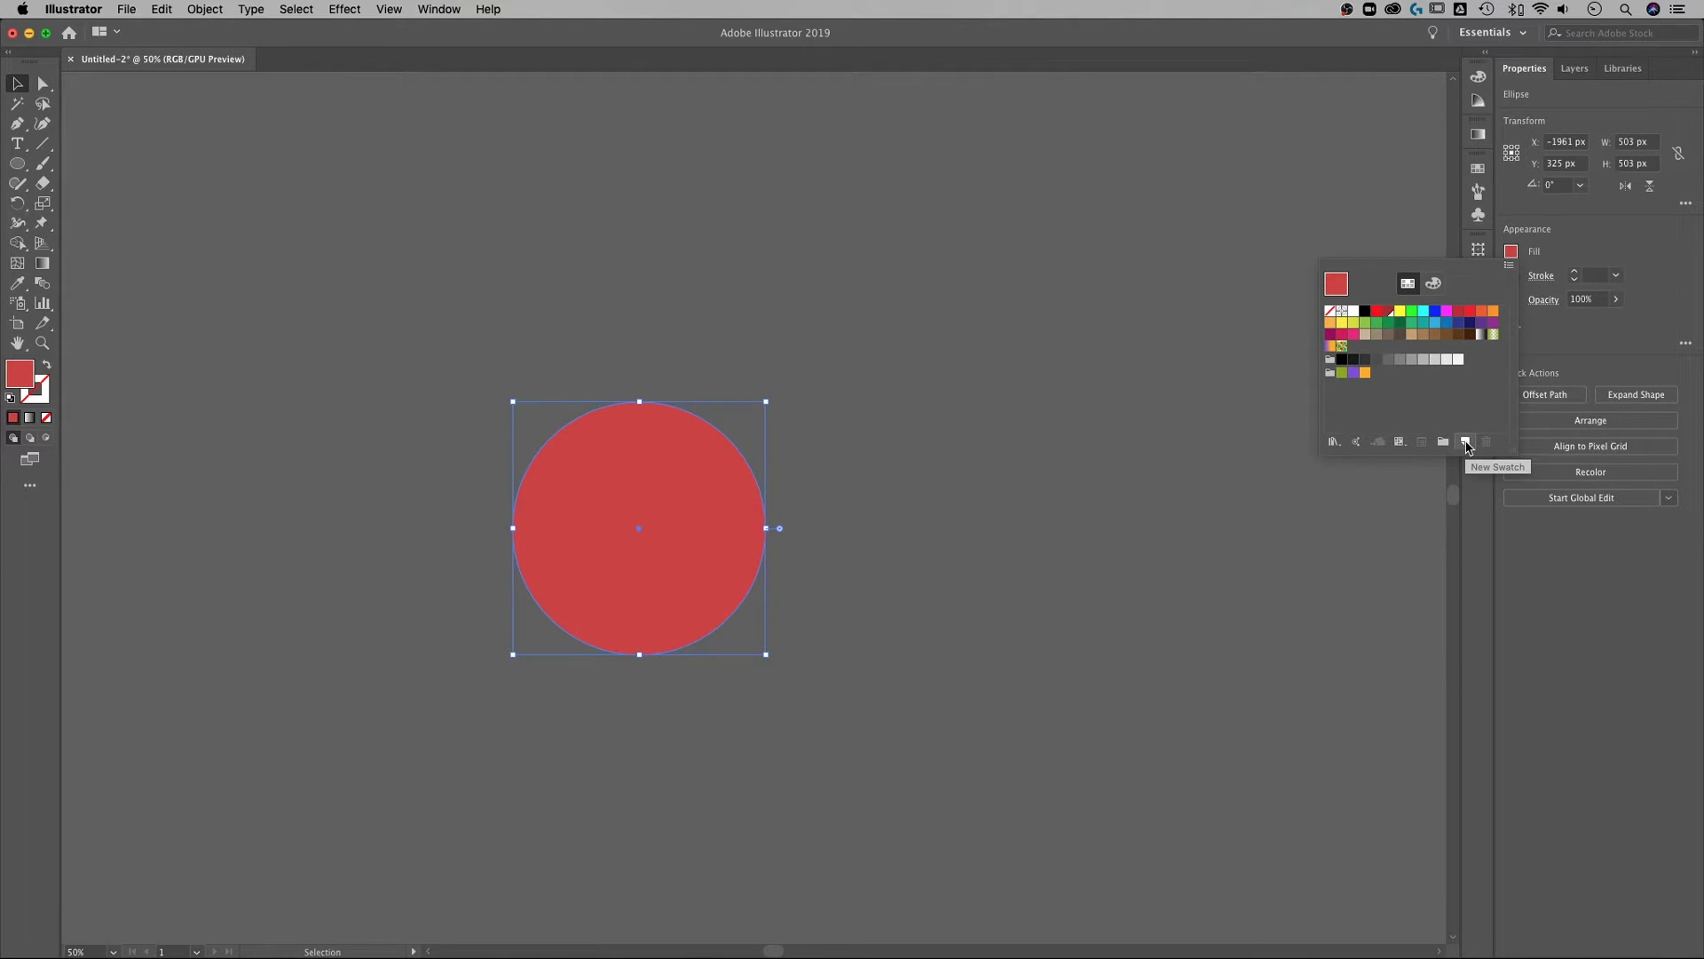
{"action": "left_click", "coordinate": [1467, 442]}
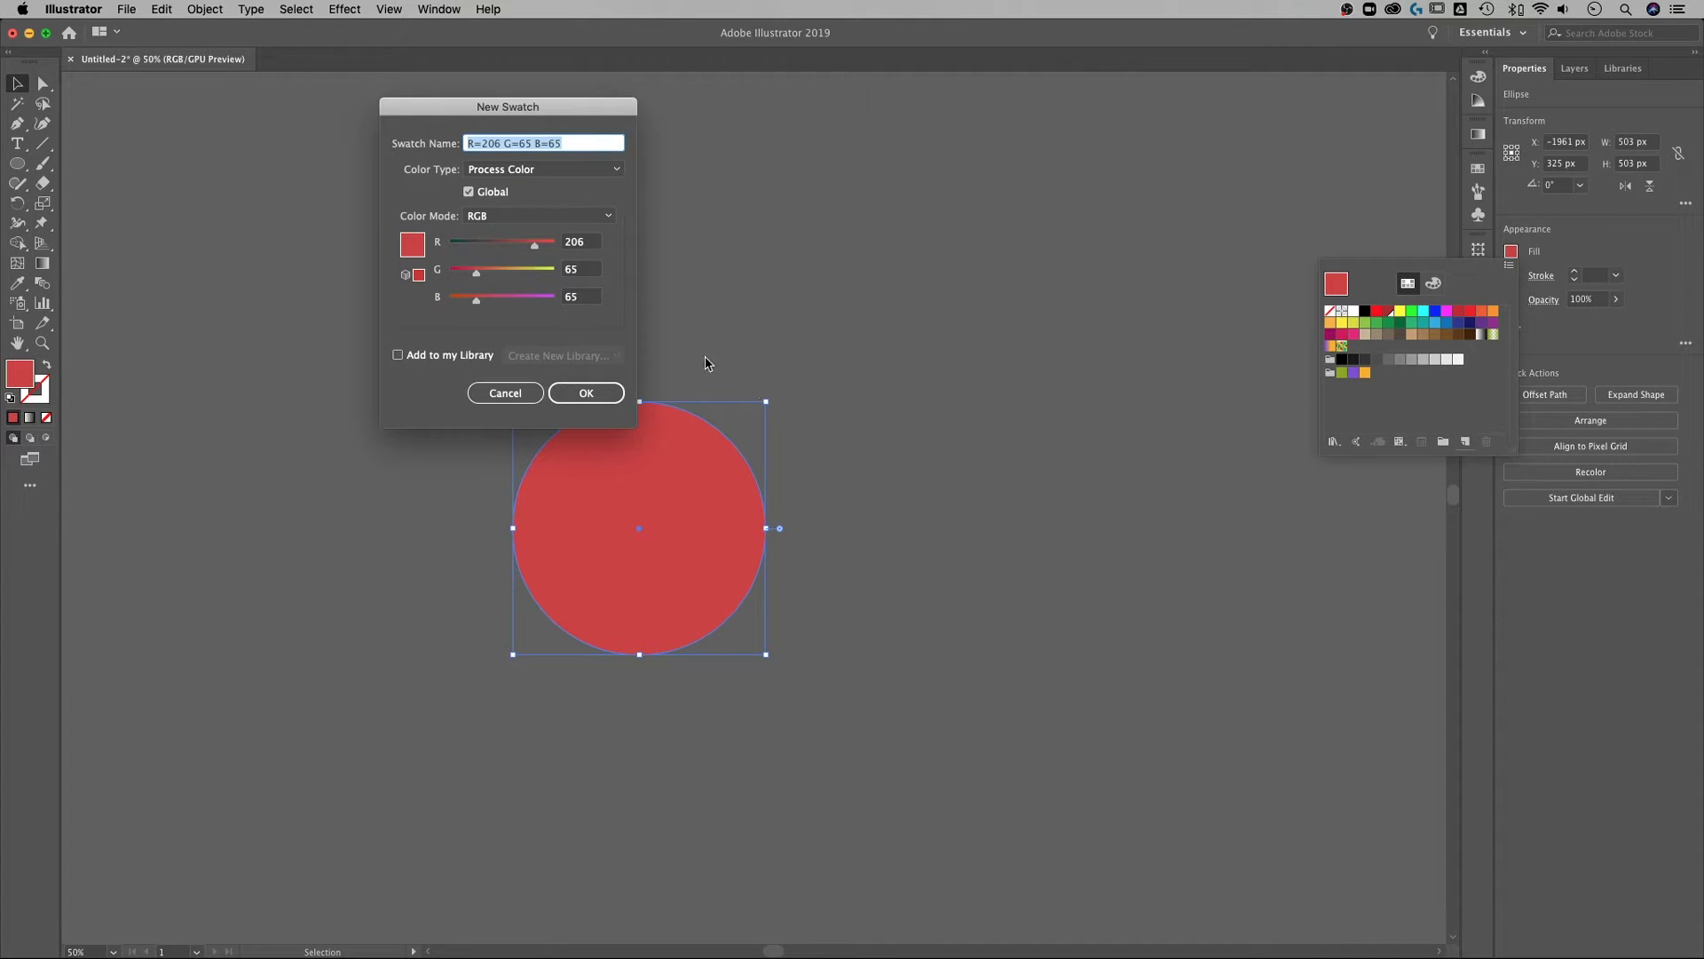
Step: Save the red fill as a new global swatch
{"action": "left_click_drag", "start_coordinate": [557, 107], "coordinate": [993, 115]}
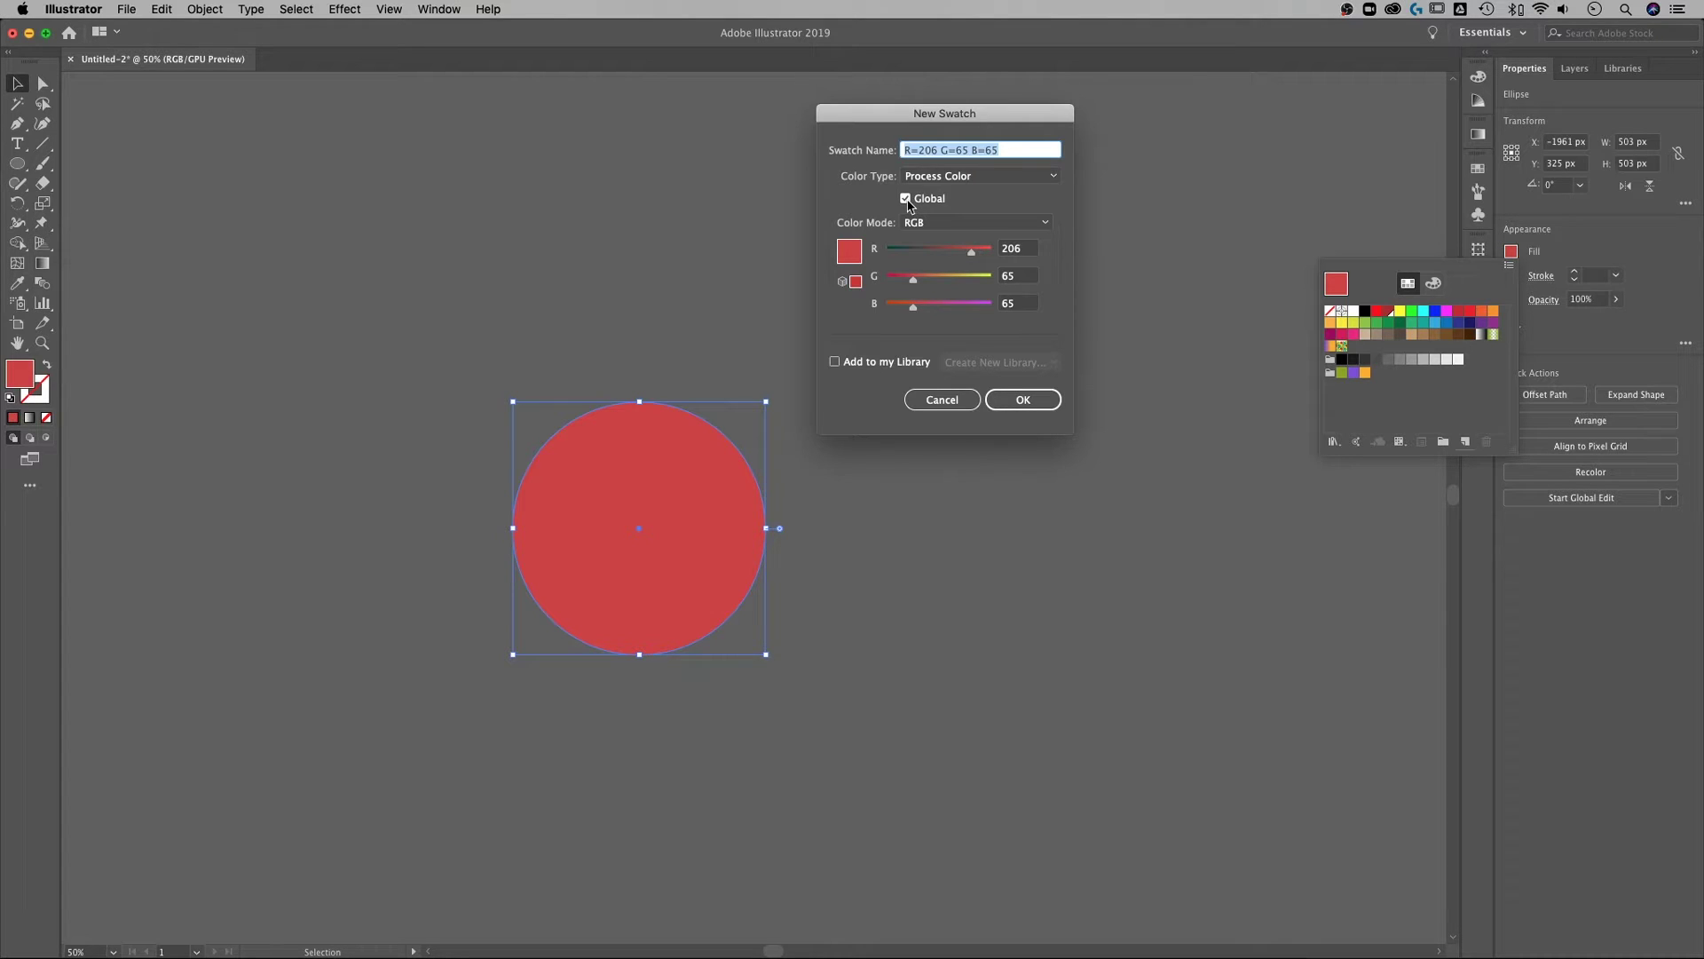
{"action": "left_click", "coordinate": [1026, 414]}
{"action": "left_click", "coordinate": [1040, 403]}
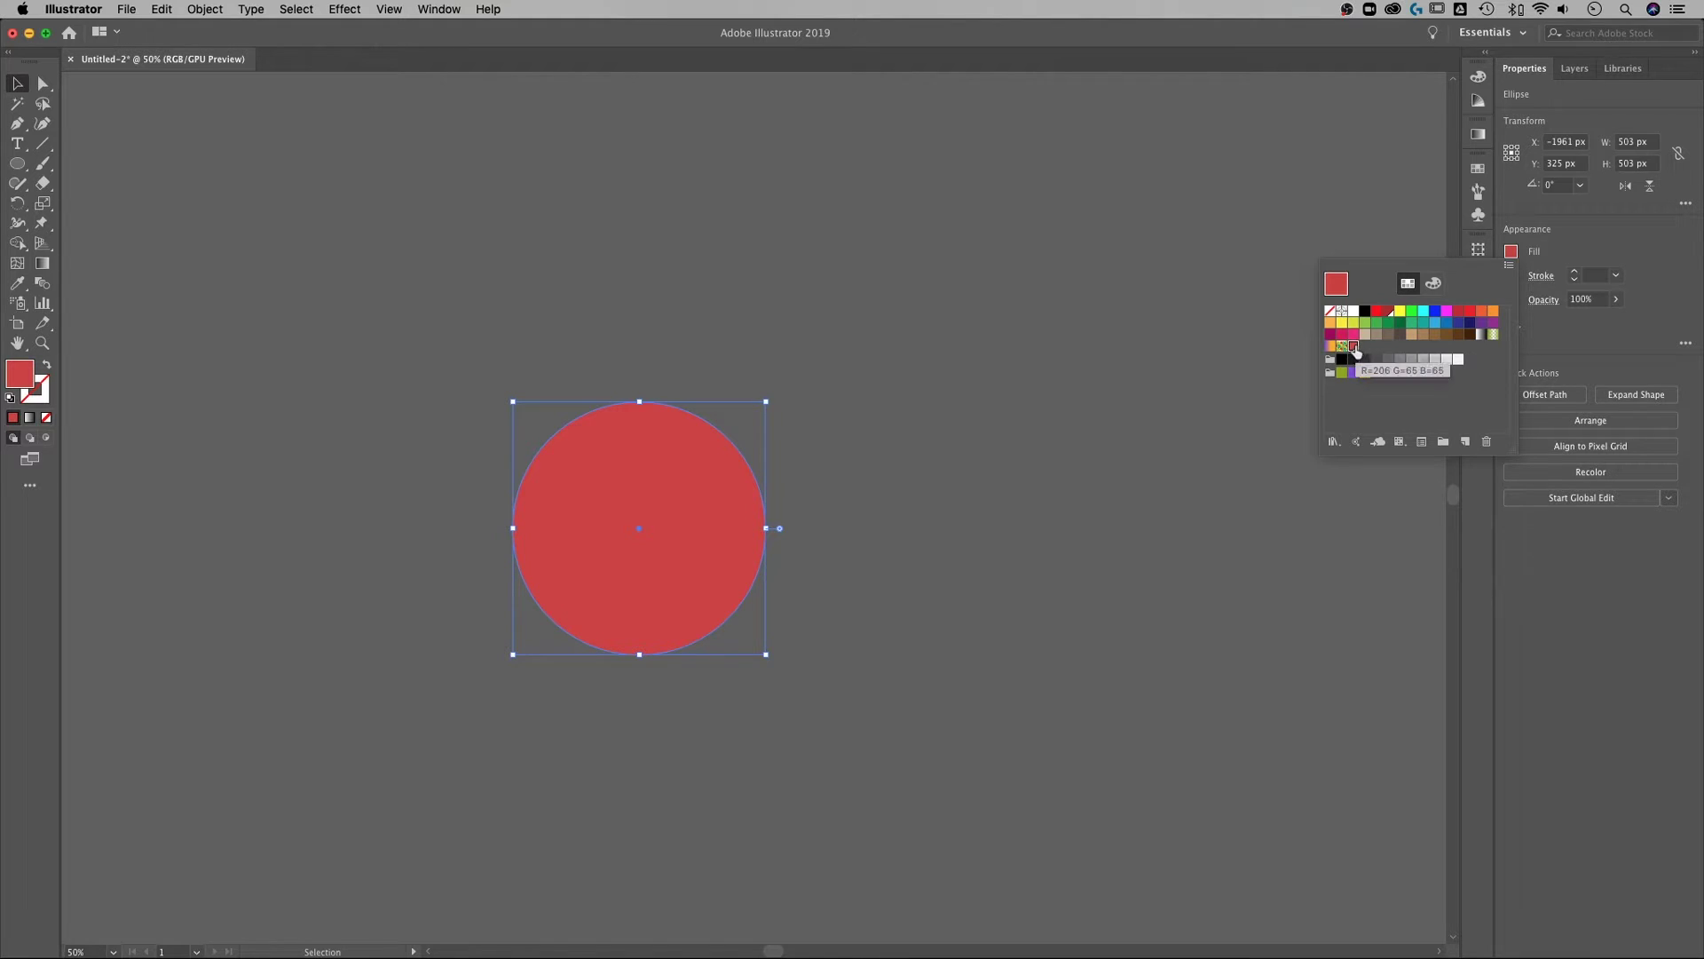
Step: Switch the fill to white and save white as a new swatch
{"action": "left_click", "coordinate": [1355, 318]}
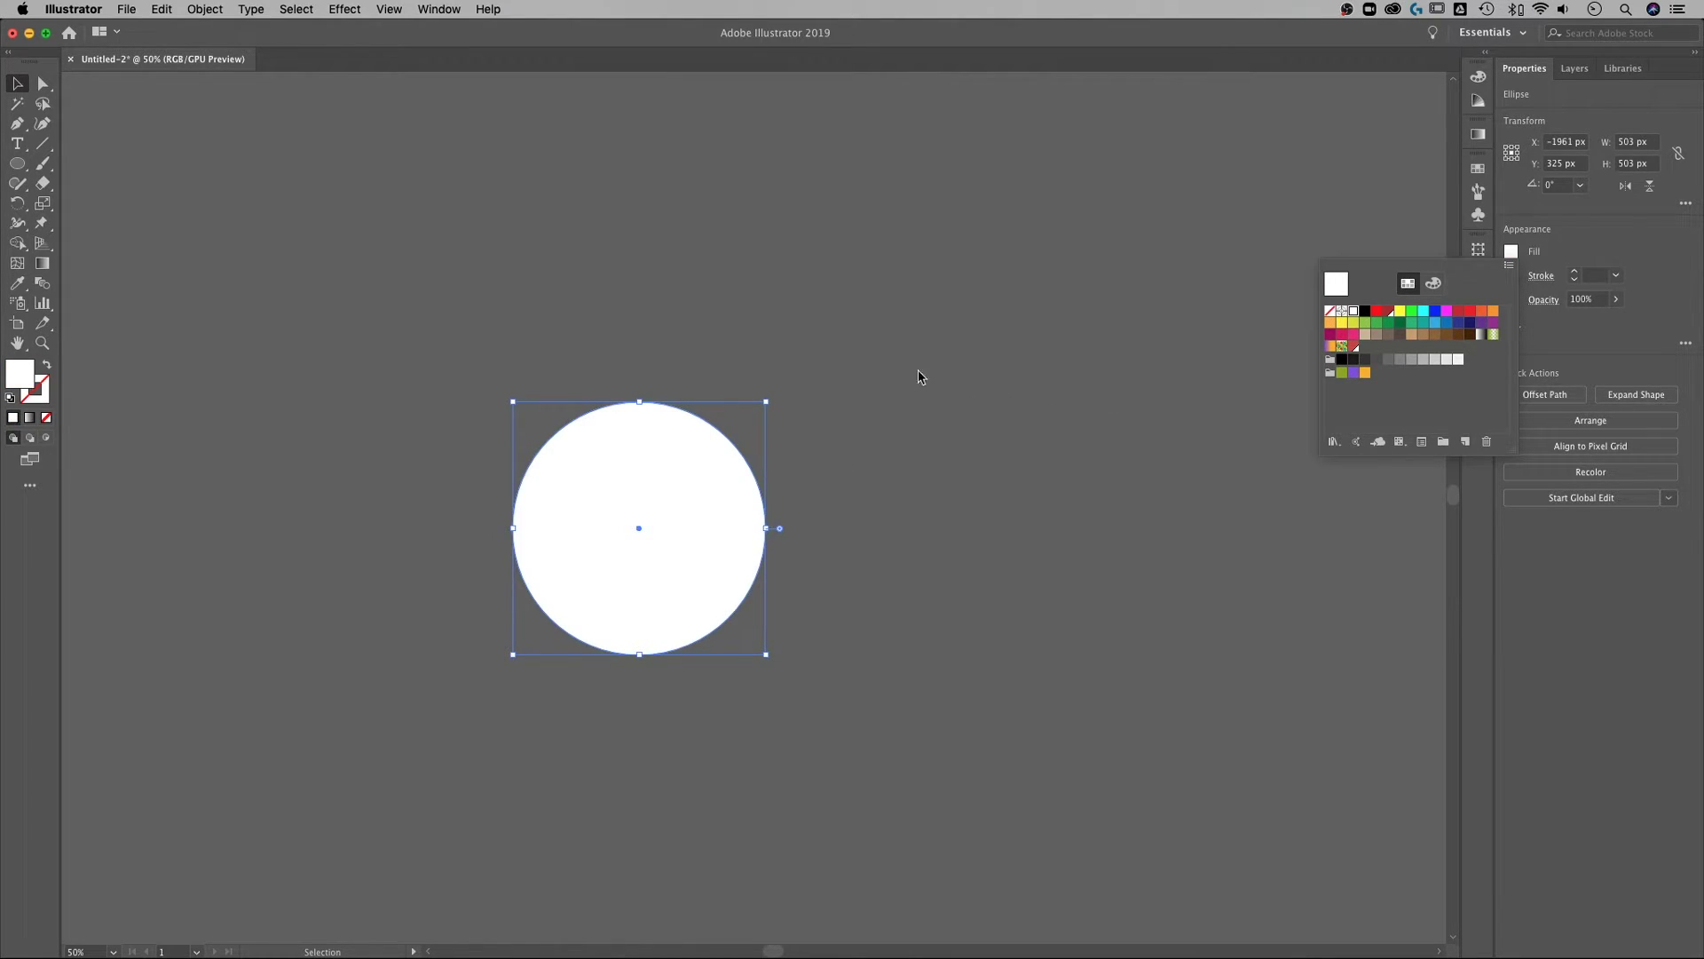
{"action": "left_click", "coordinate": [1466, 441]}
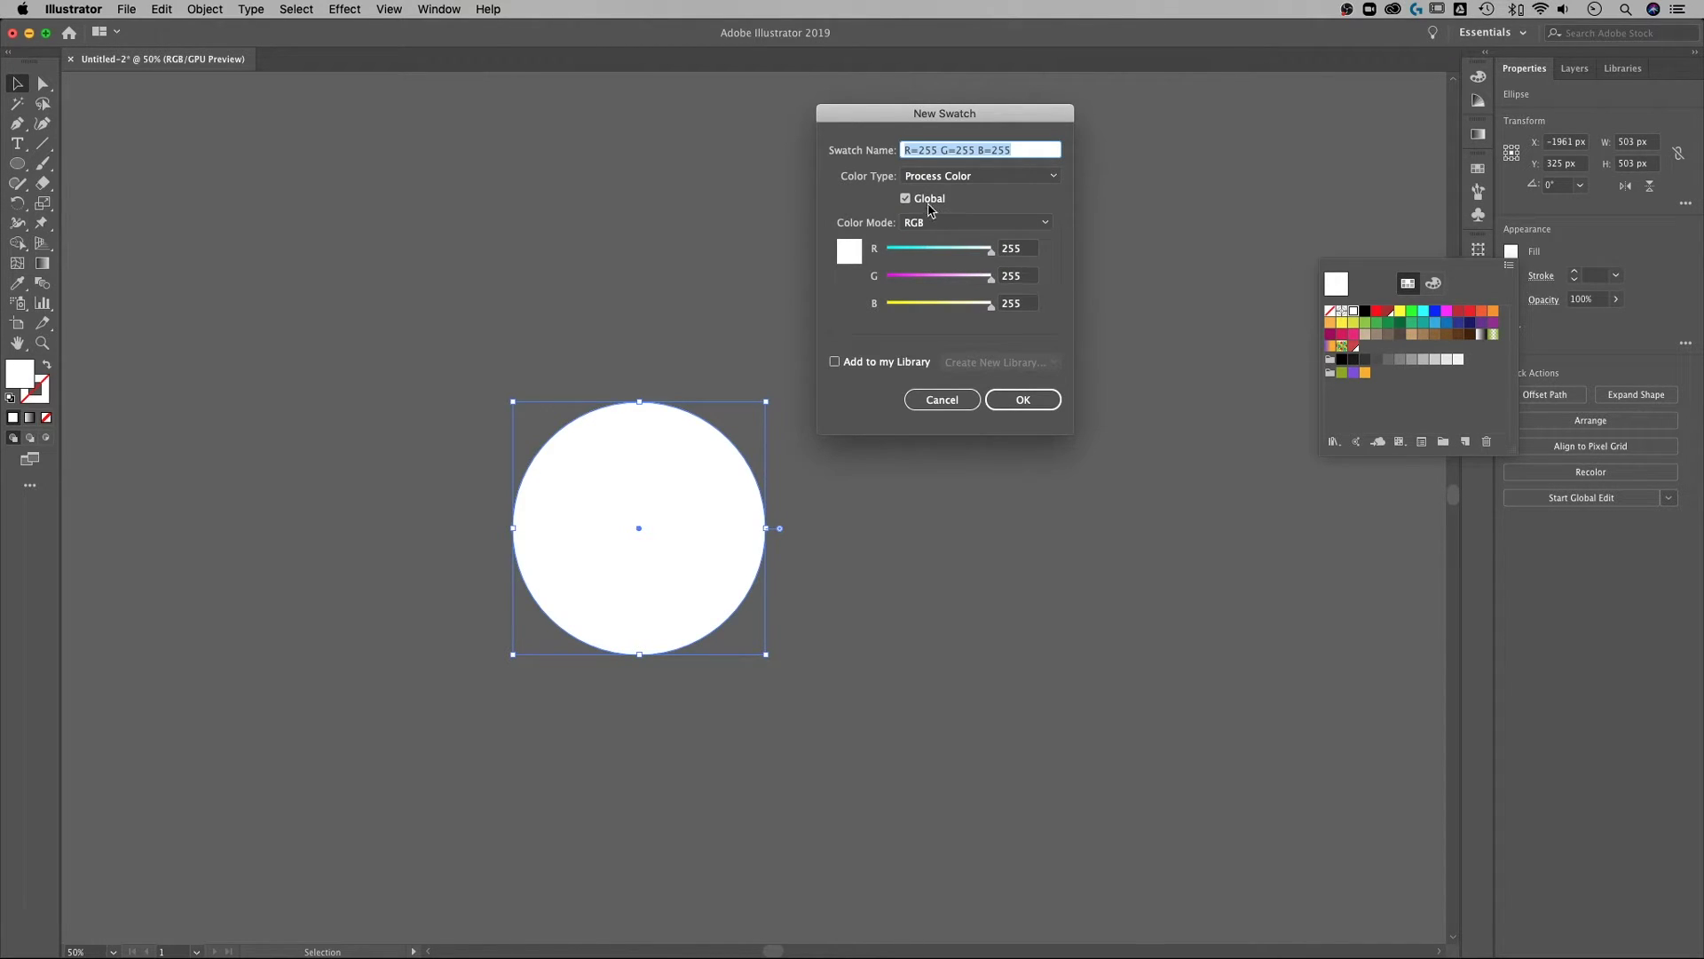
{"action": "left_click", "coordinate": [1026, 399]}
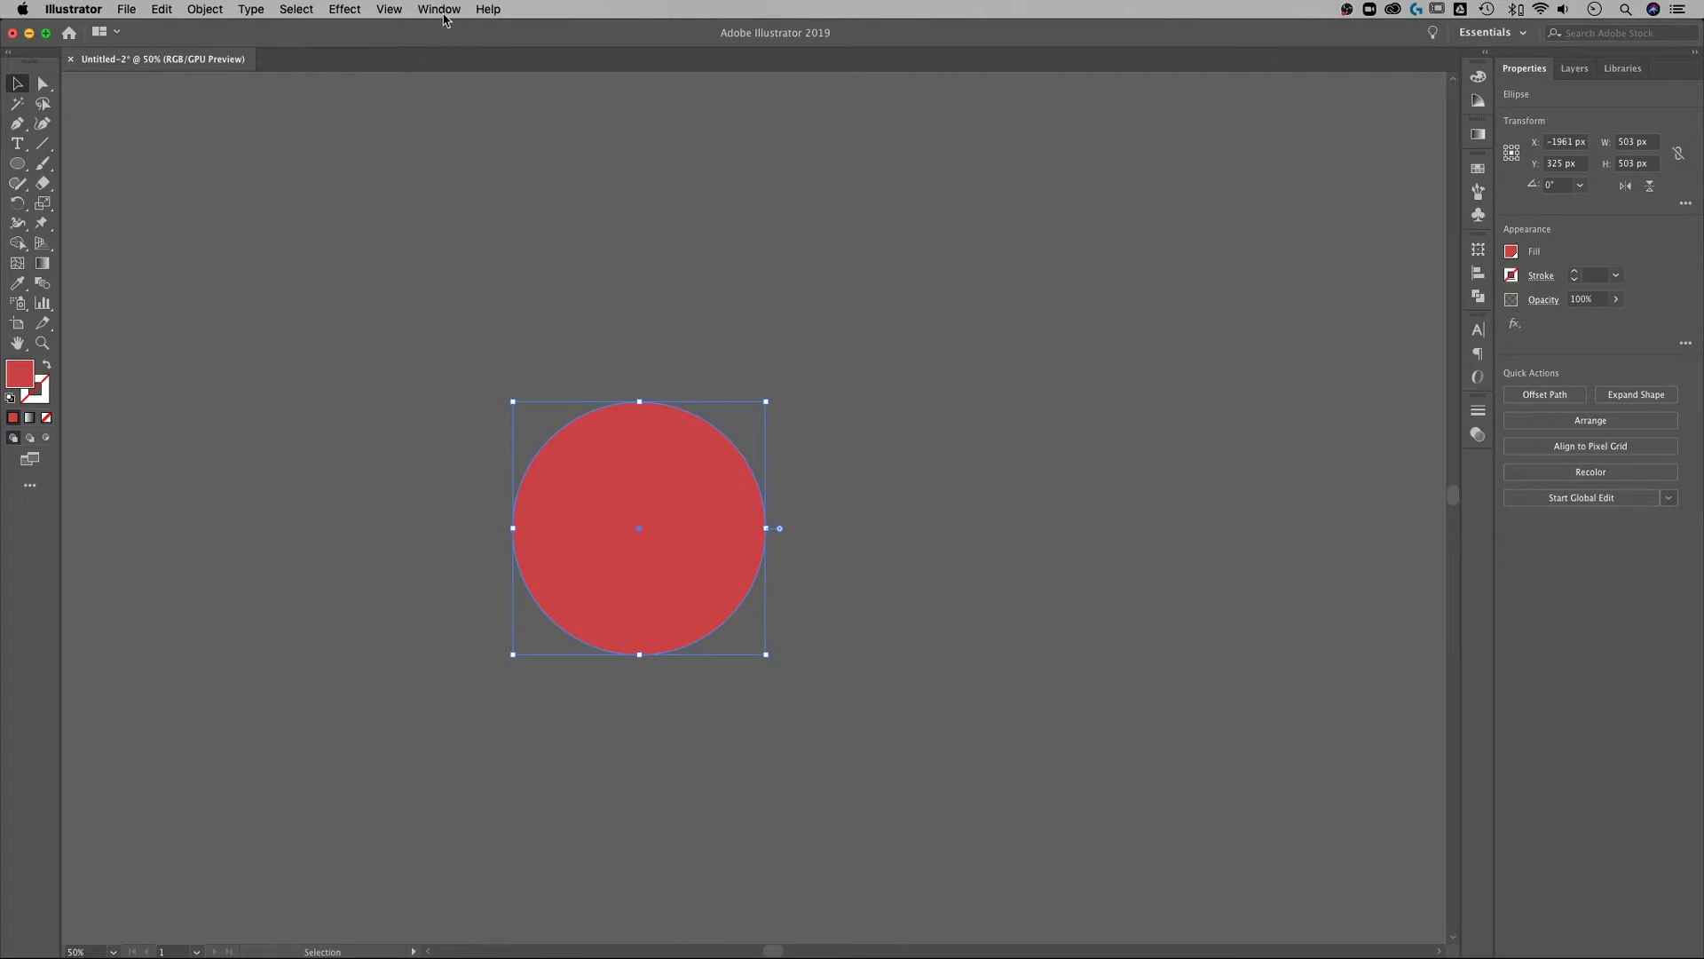
Step: Open the Appearance panel and position it near the circle
{"action": "left_click", "coordinate": [439, 10]}
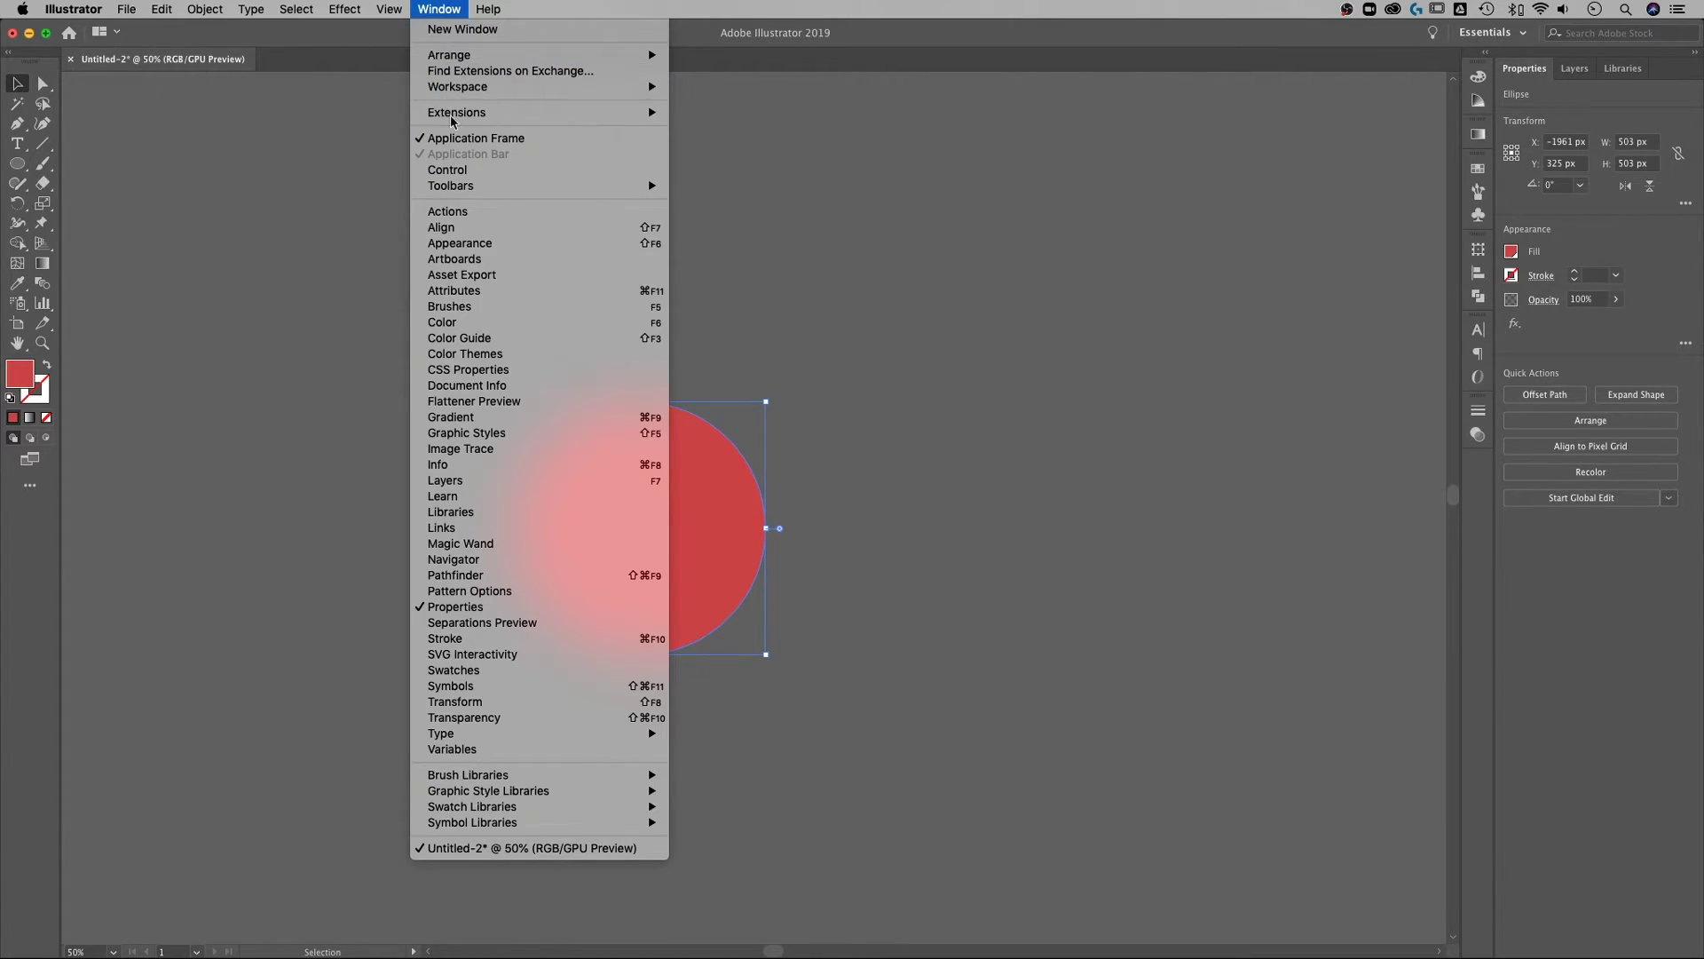
{"action": "left_click", "coordinate": [460, 243]}
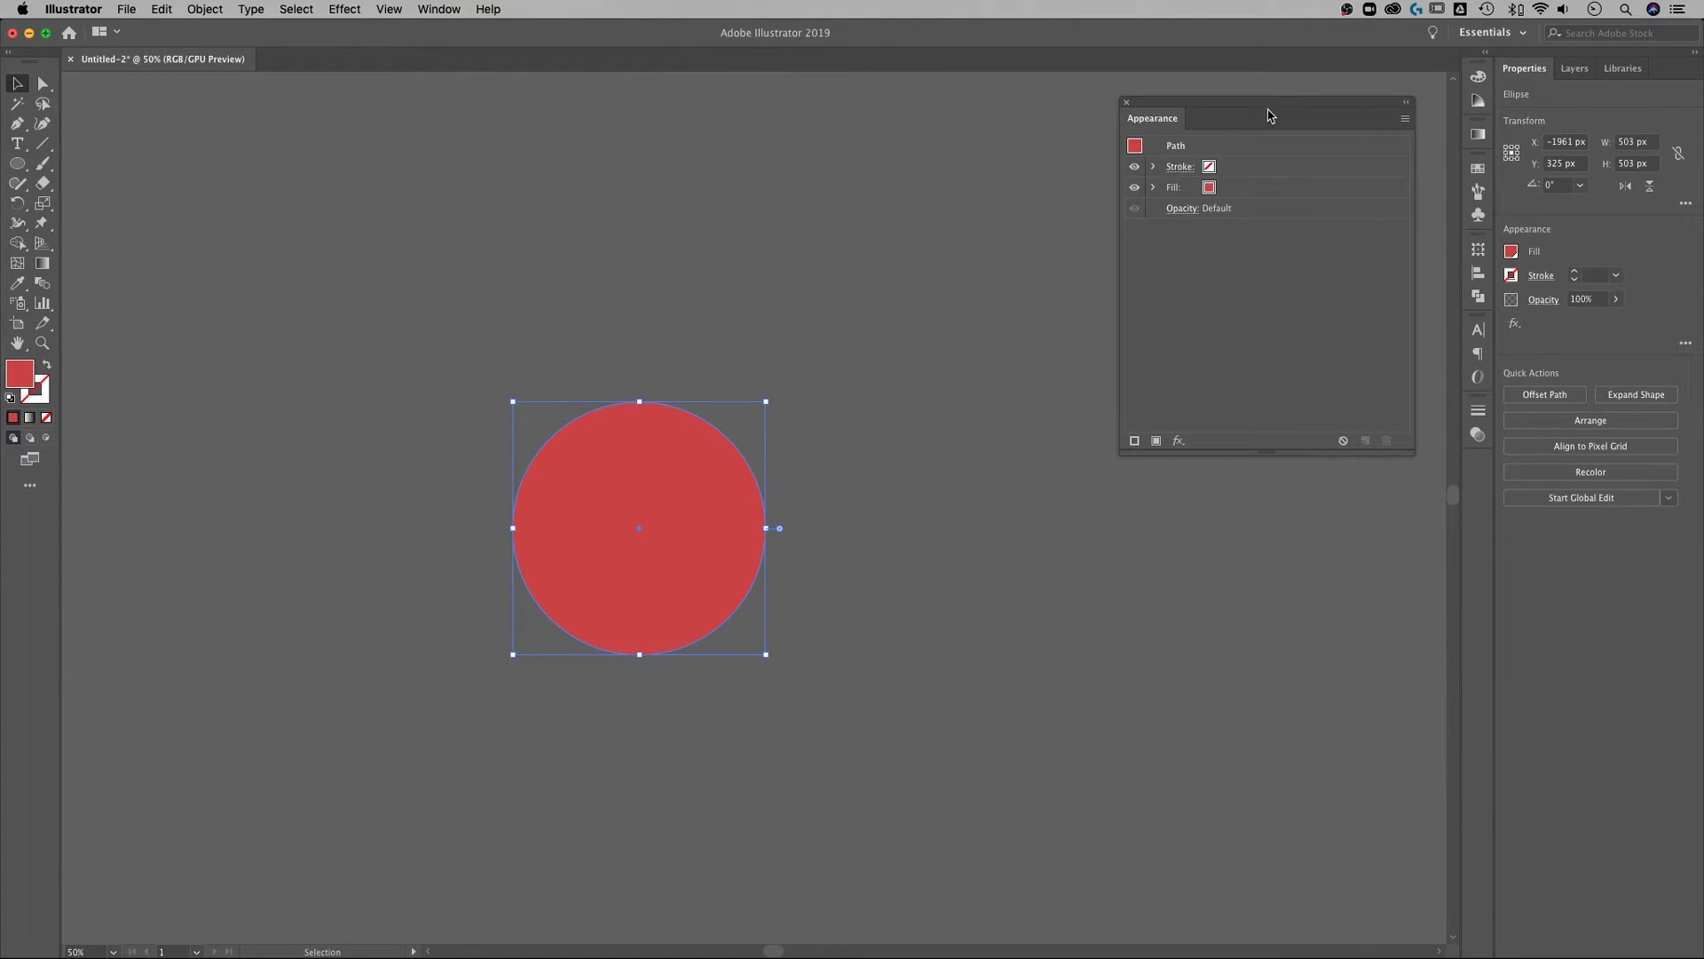
{"action": "left_click_drag", "start_coordinate": [1269, 114], "coordinate": [1144, 119]}
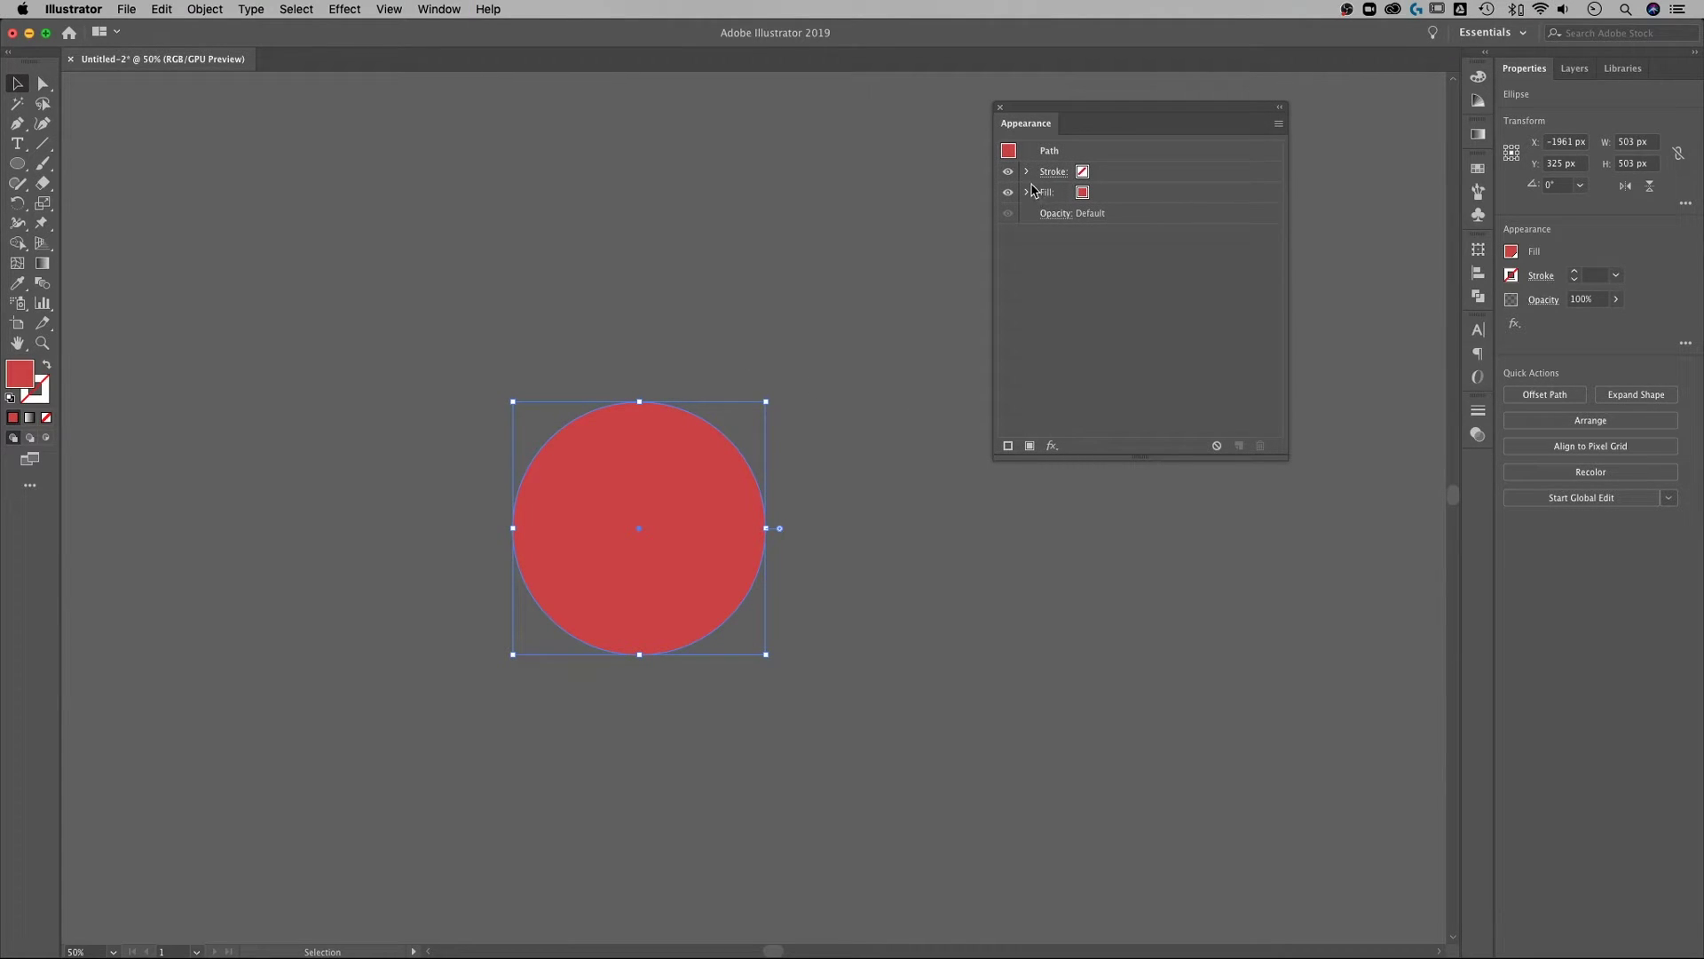
Step: Set the circle's black stroke weight to 100 pt in the Appearance panel
{"action": "left_click", "coordinate": [1084, 173]}
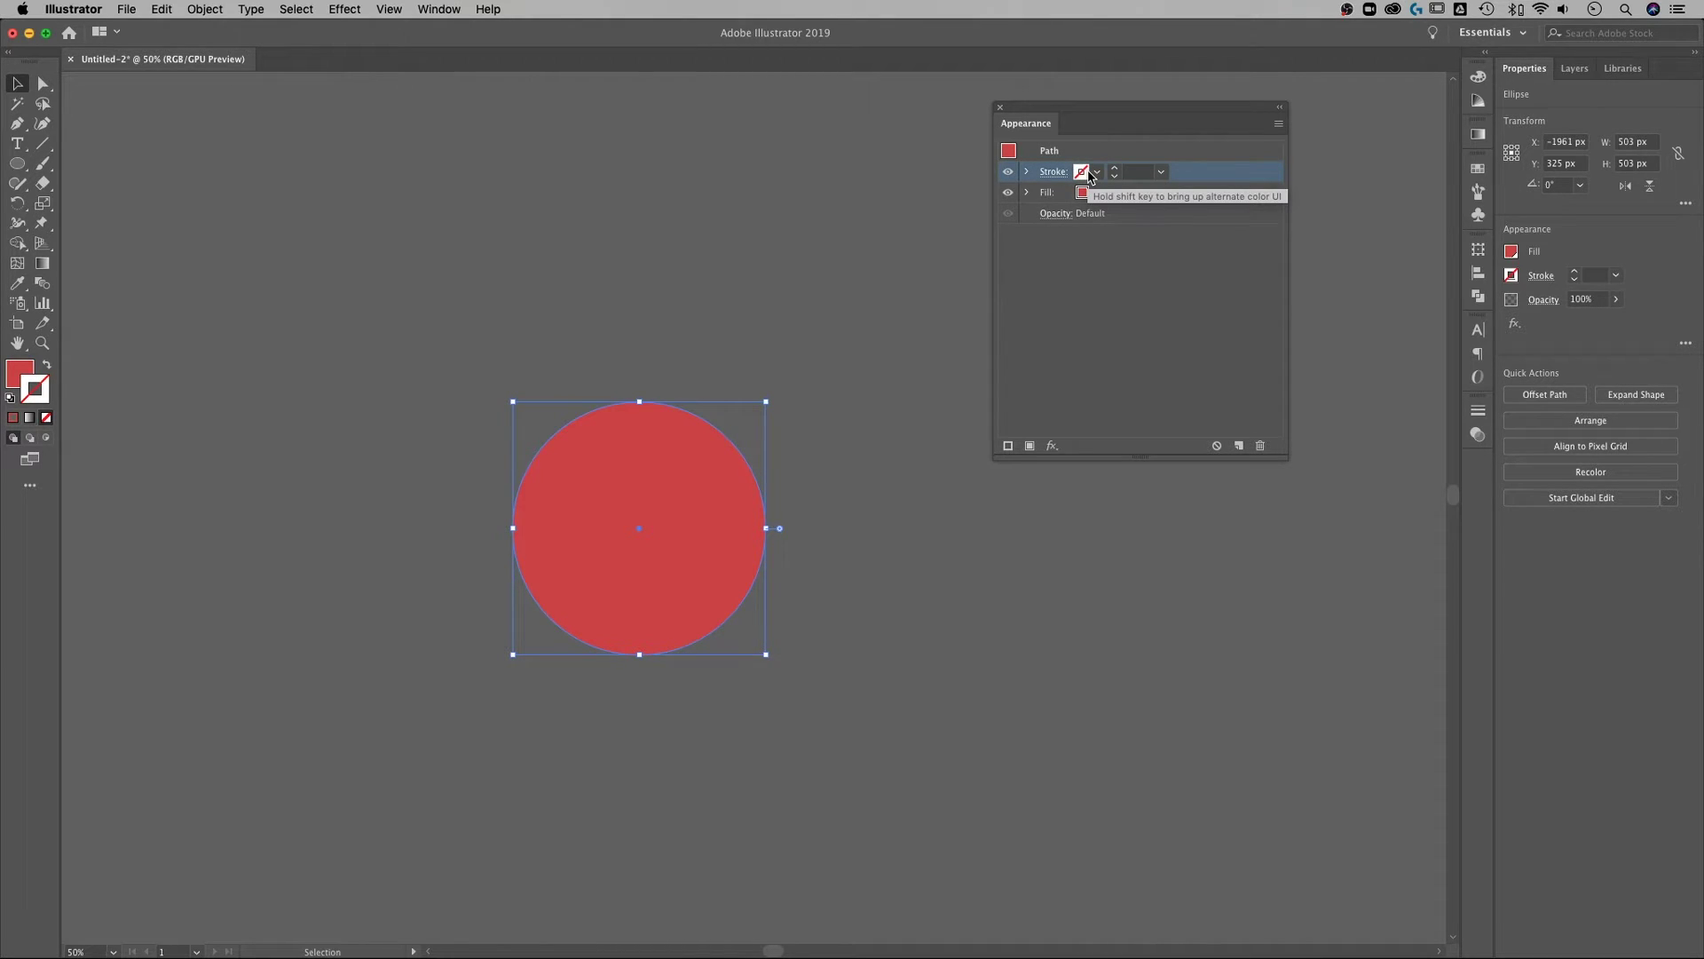
{"action": "left_click", "coordinate": [1134, 172]}
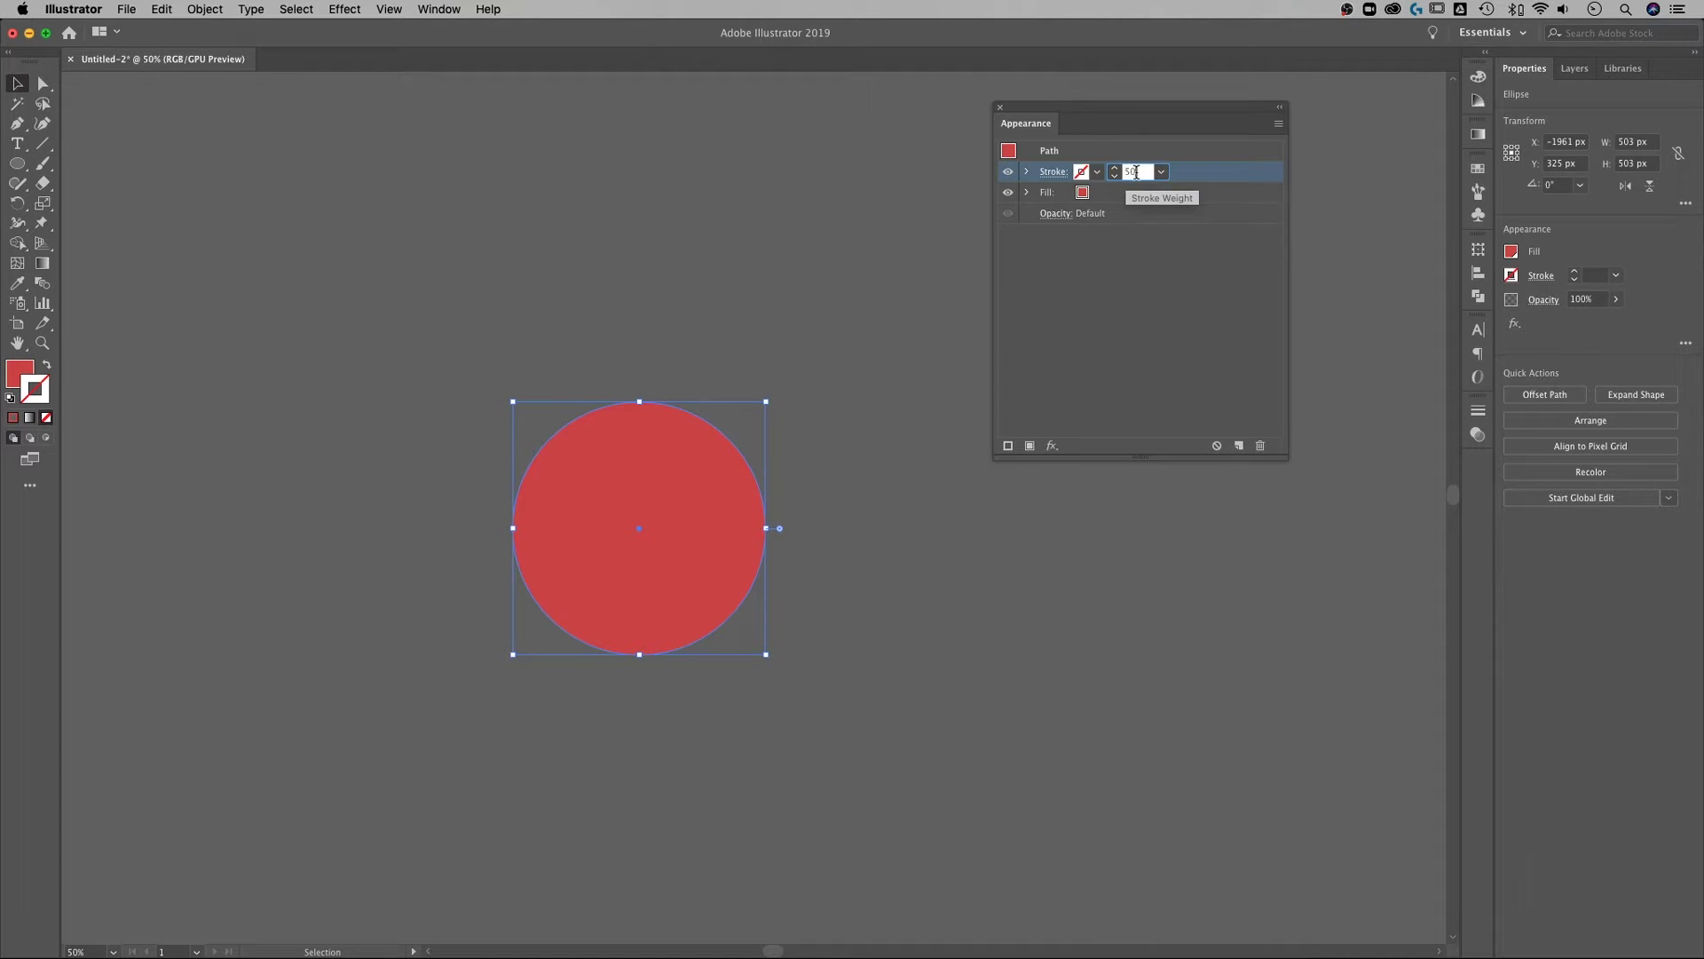
{"action": "key", "text": "Return"}
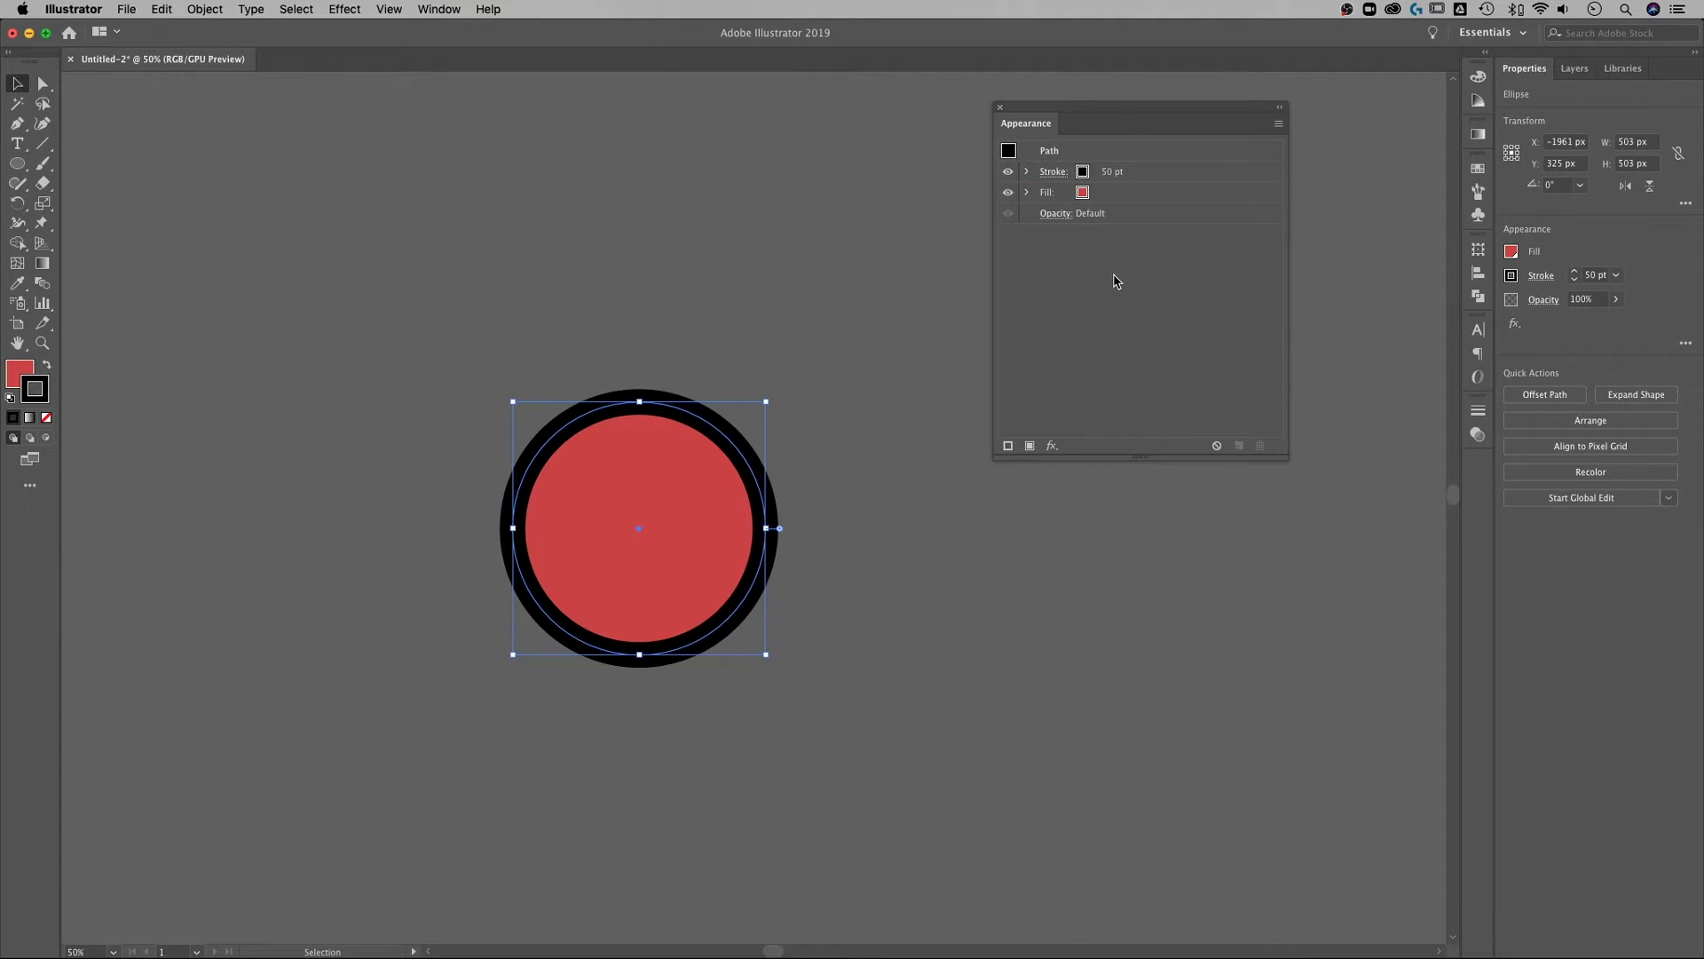
{"action": "left_click", "coordinate": [1129, 174]}
{"action": "left_click", "coordinate": [1141, 175]}
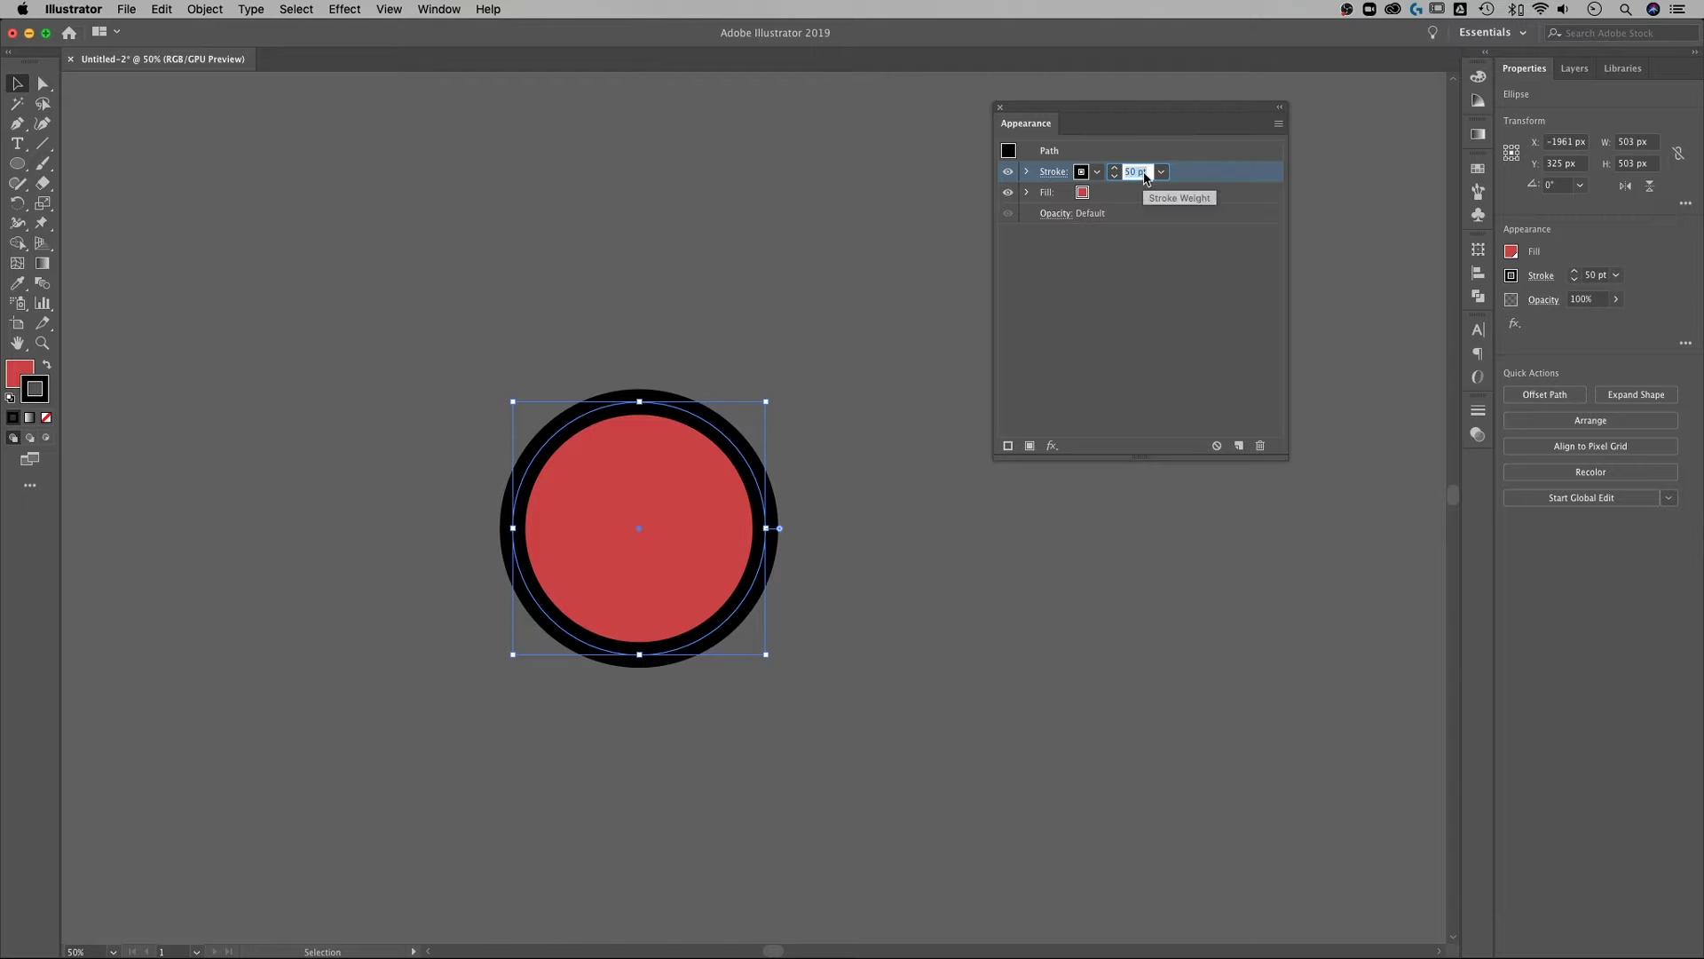
{"action": "type", "text": "100"}
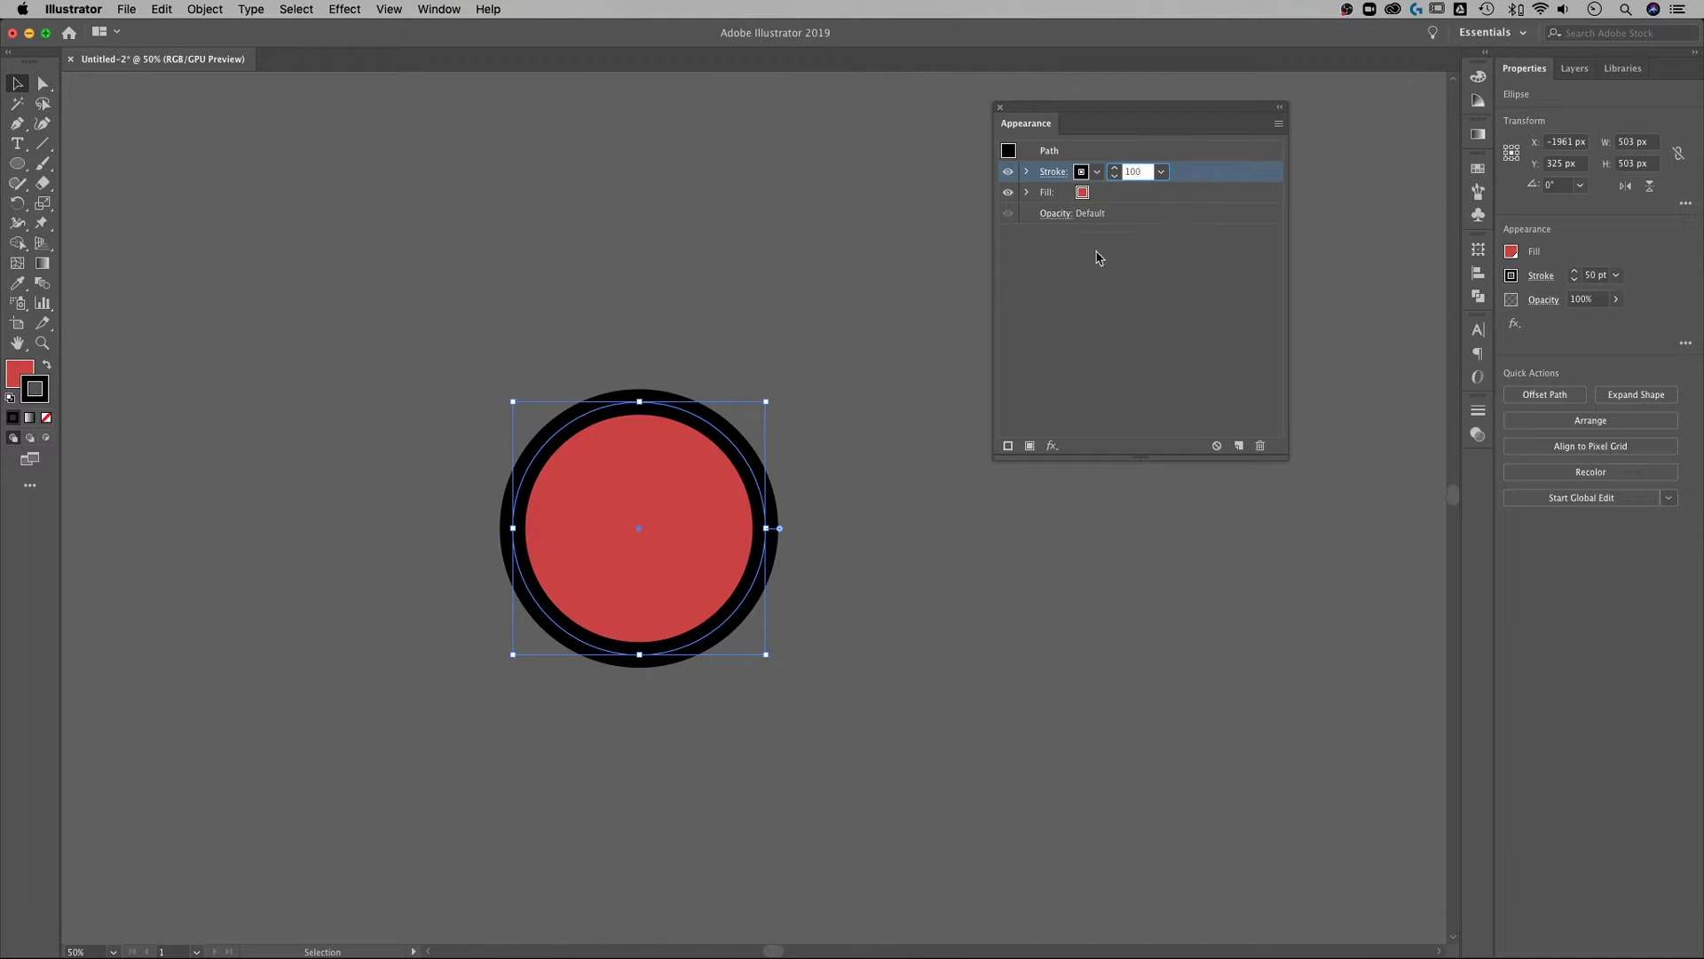
{"action": "key", "text": "Return"}
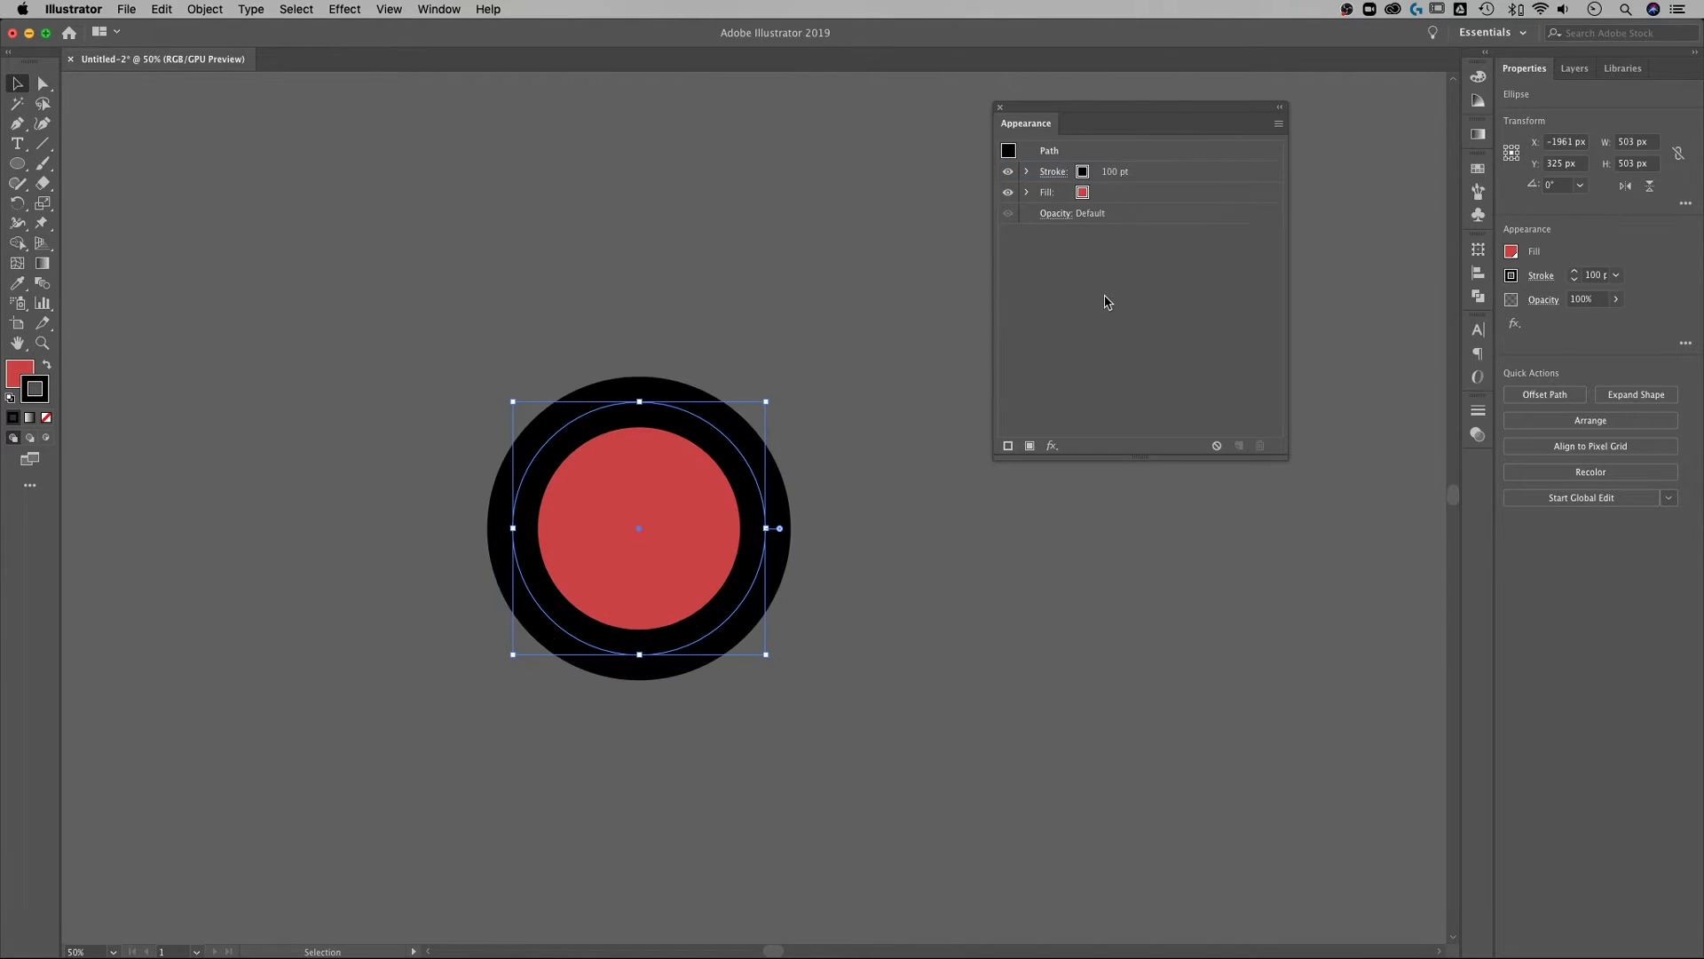
{"action": "left_click", "coordinate": [1054, 172]}
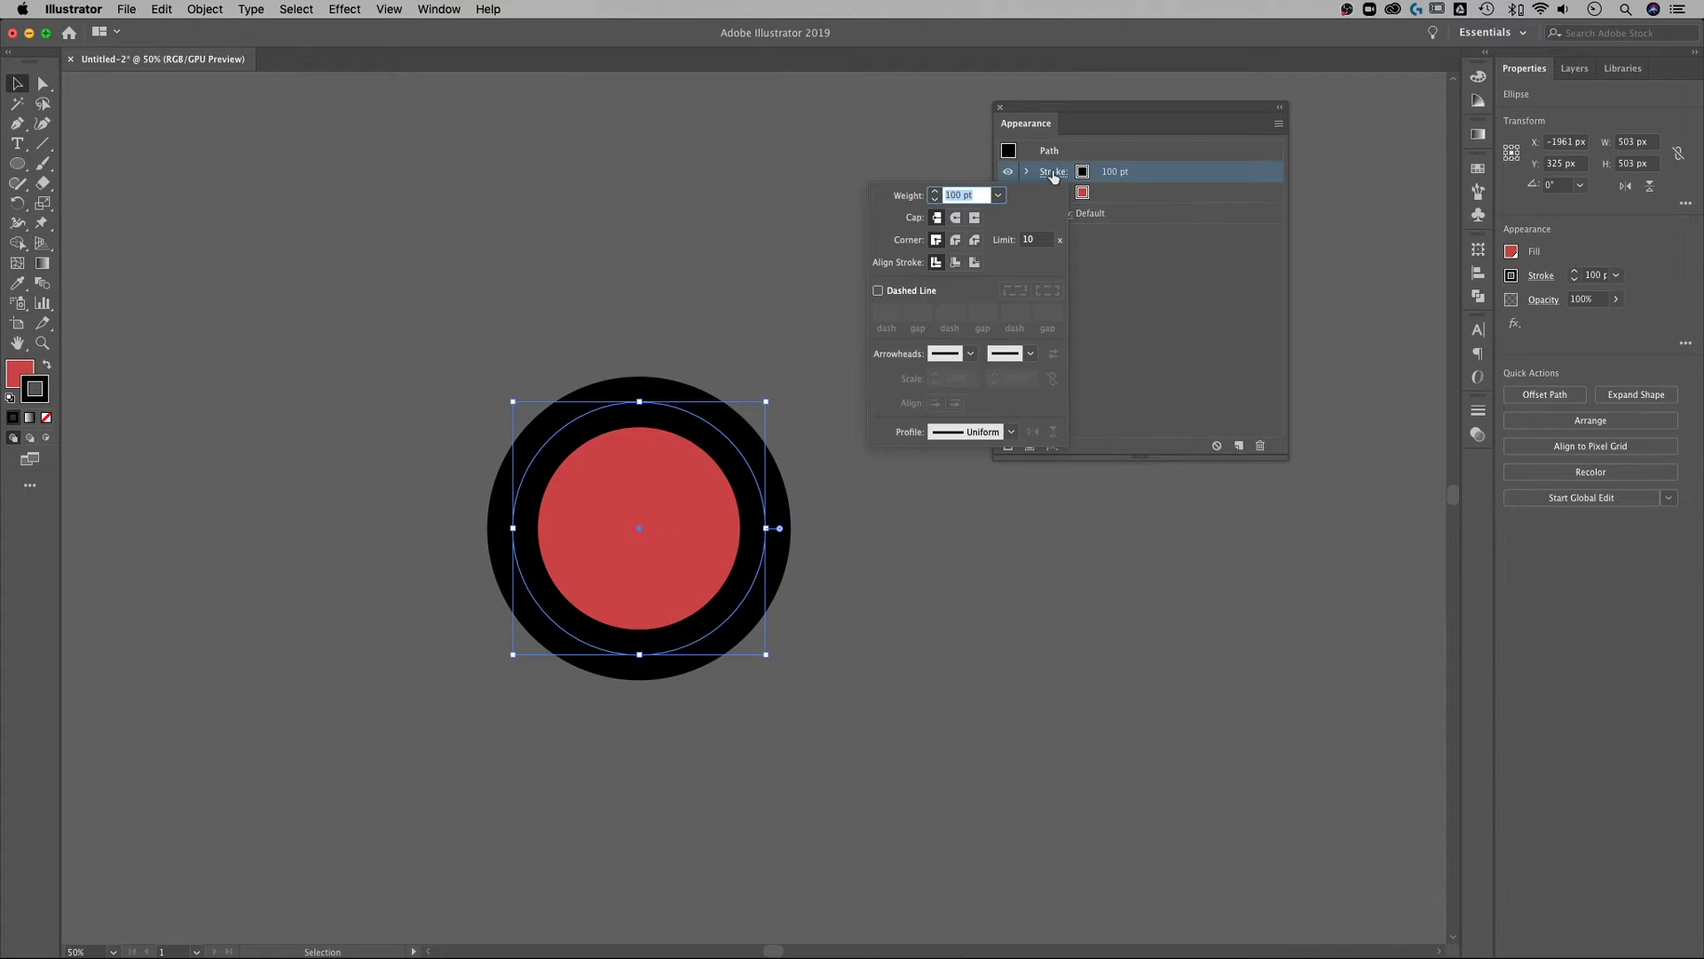
Step: Align the 100 pt stroke to the outside of the circle and colour it white
{"action": "left_click", "coordinate": [975, 263]}
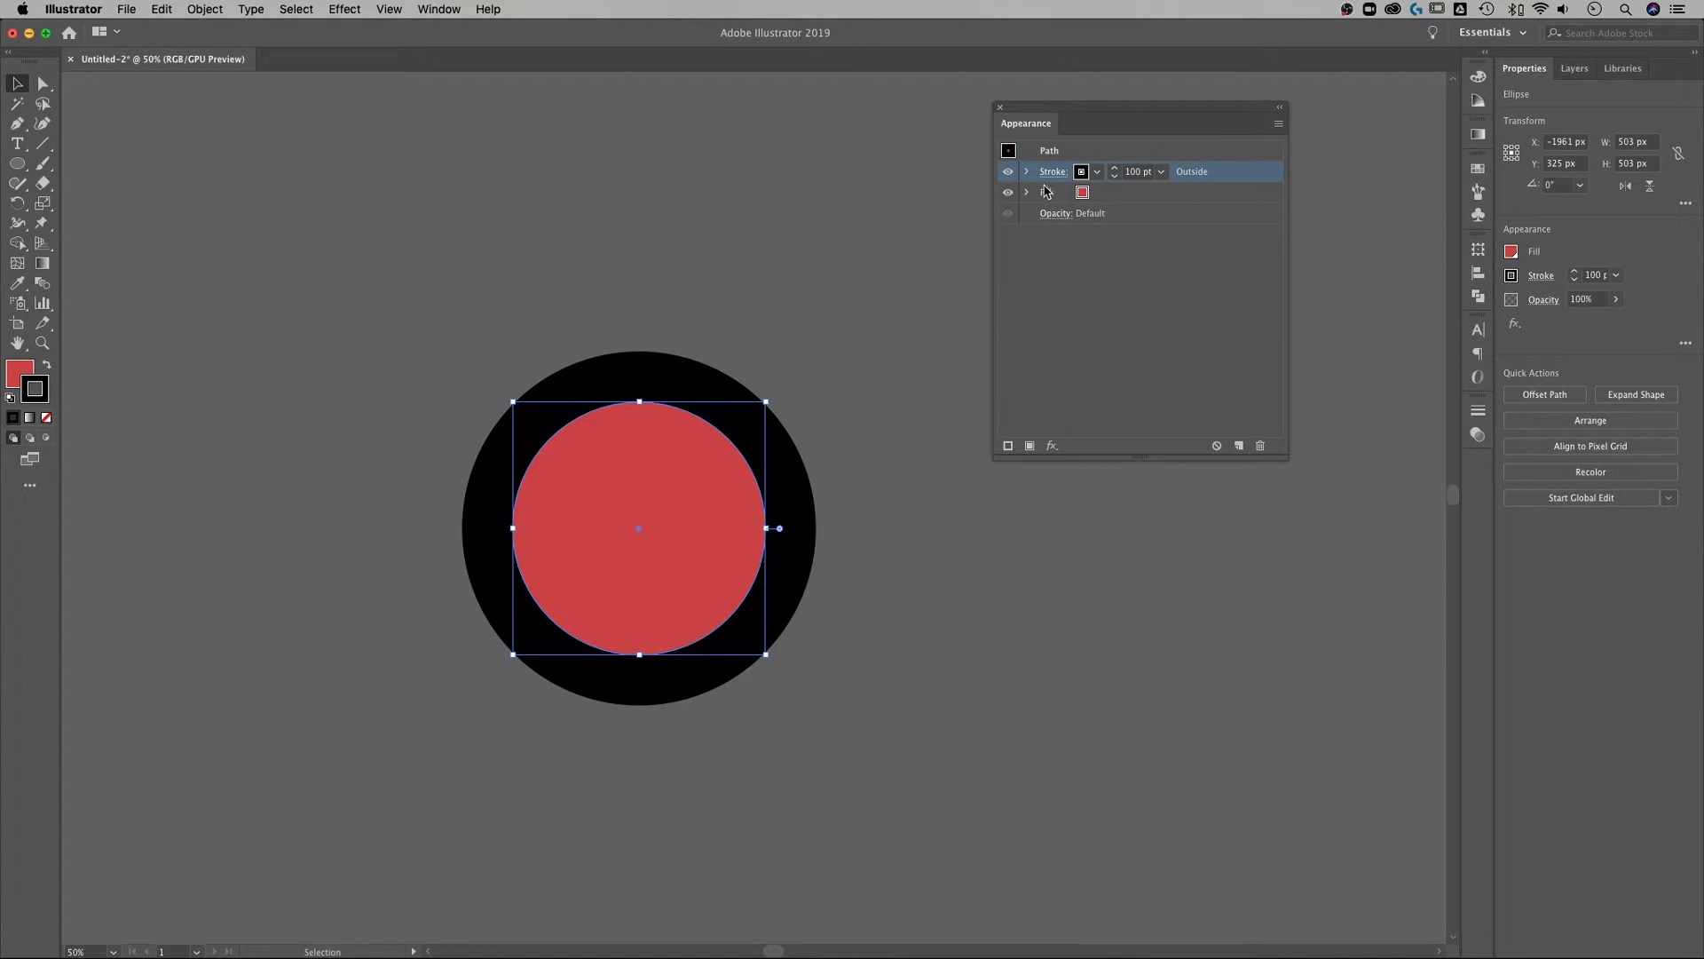
{"action": "left_click", "coordinate": [1096, 174]}
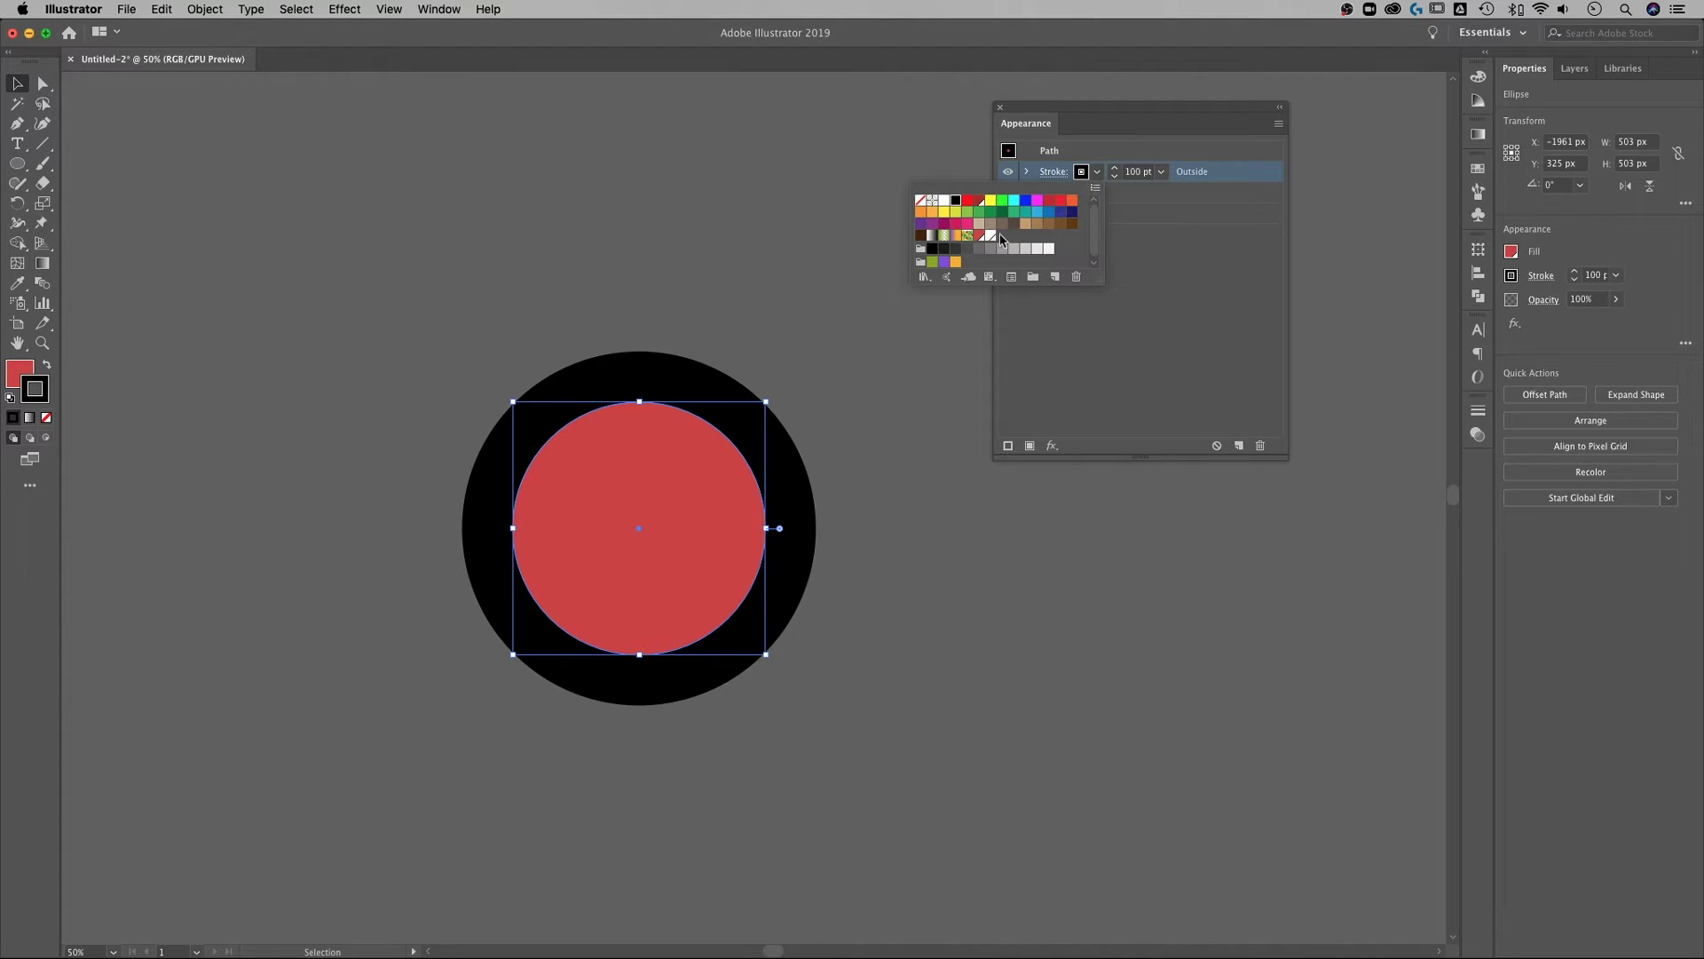
{"action": "left_click", "coordinate": [991, 236]}
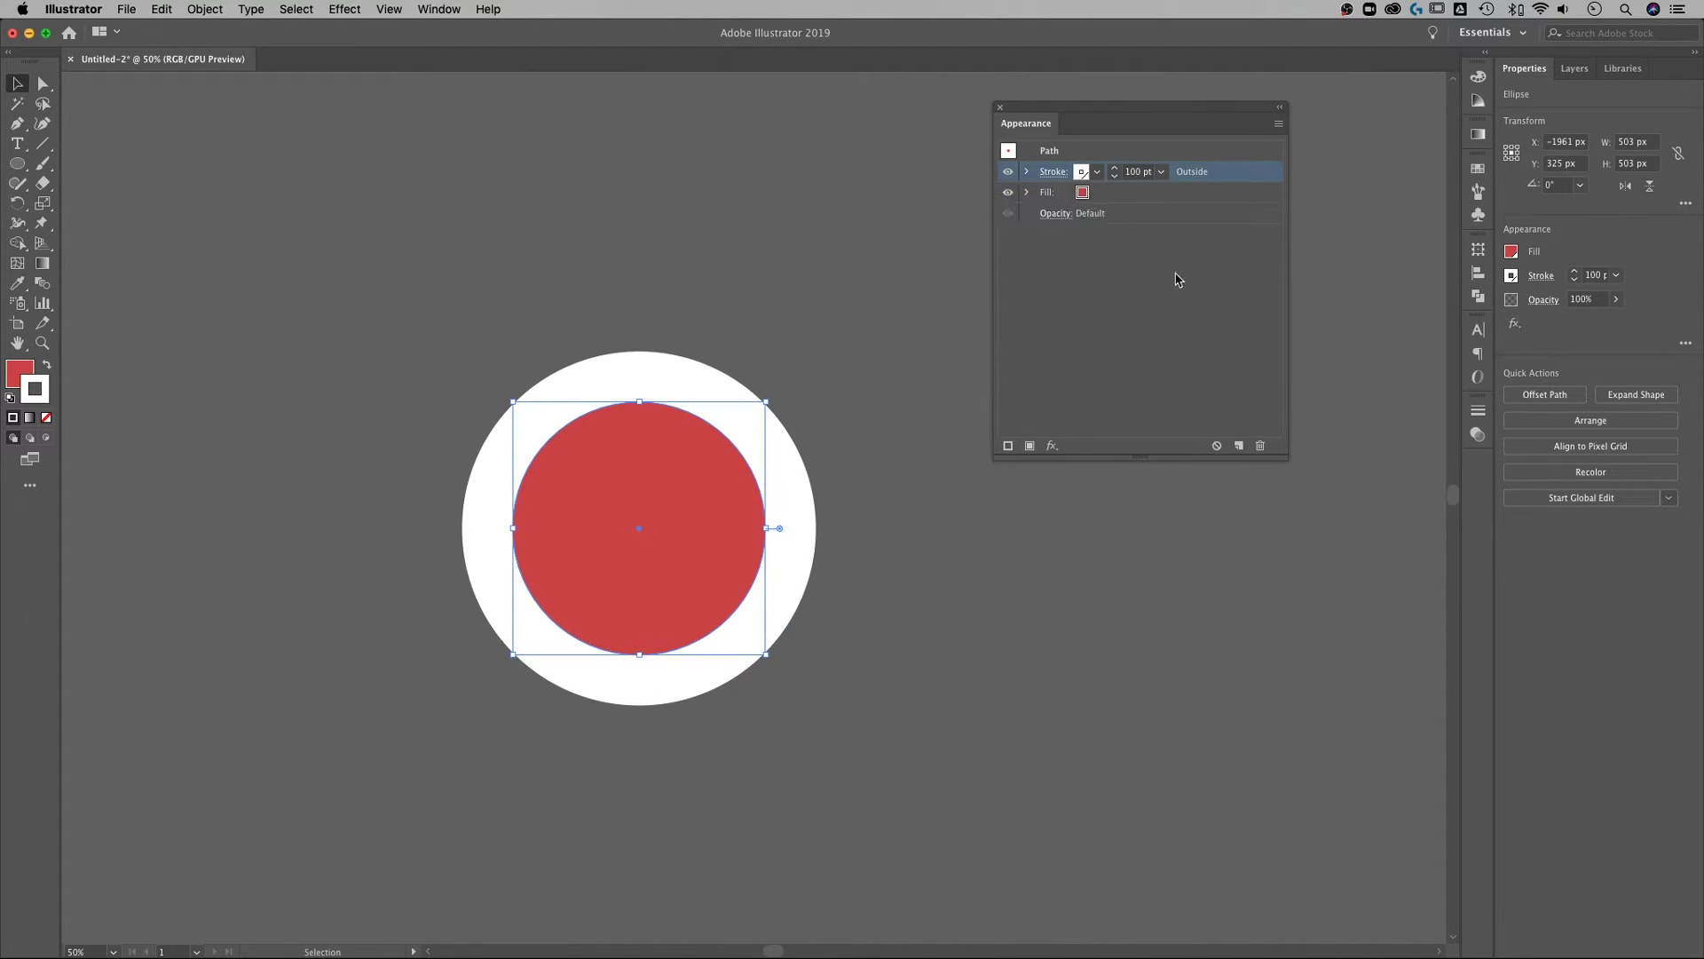
Step: Add a second stroke to the circle and colour it red
{"action": "left_click", "coordinate": [1008, 446]}
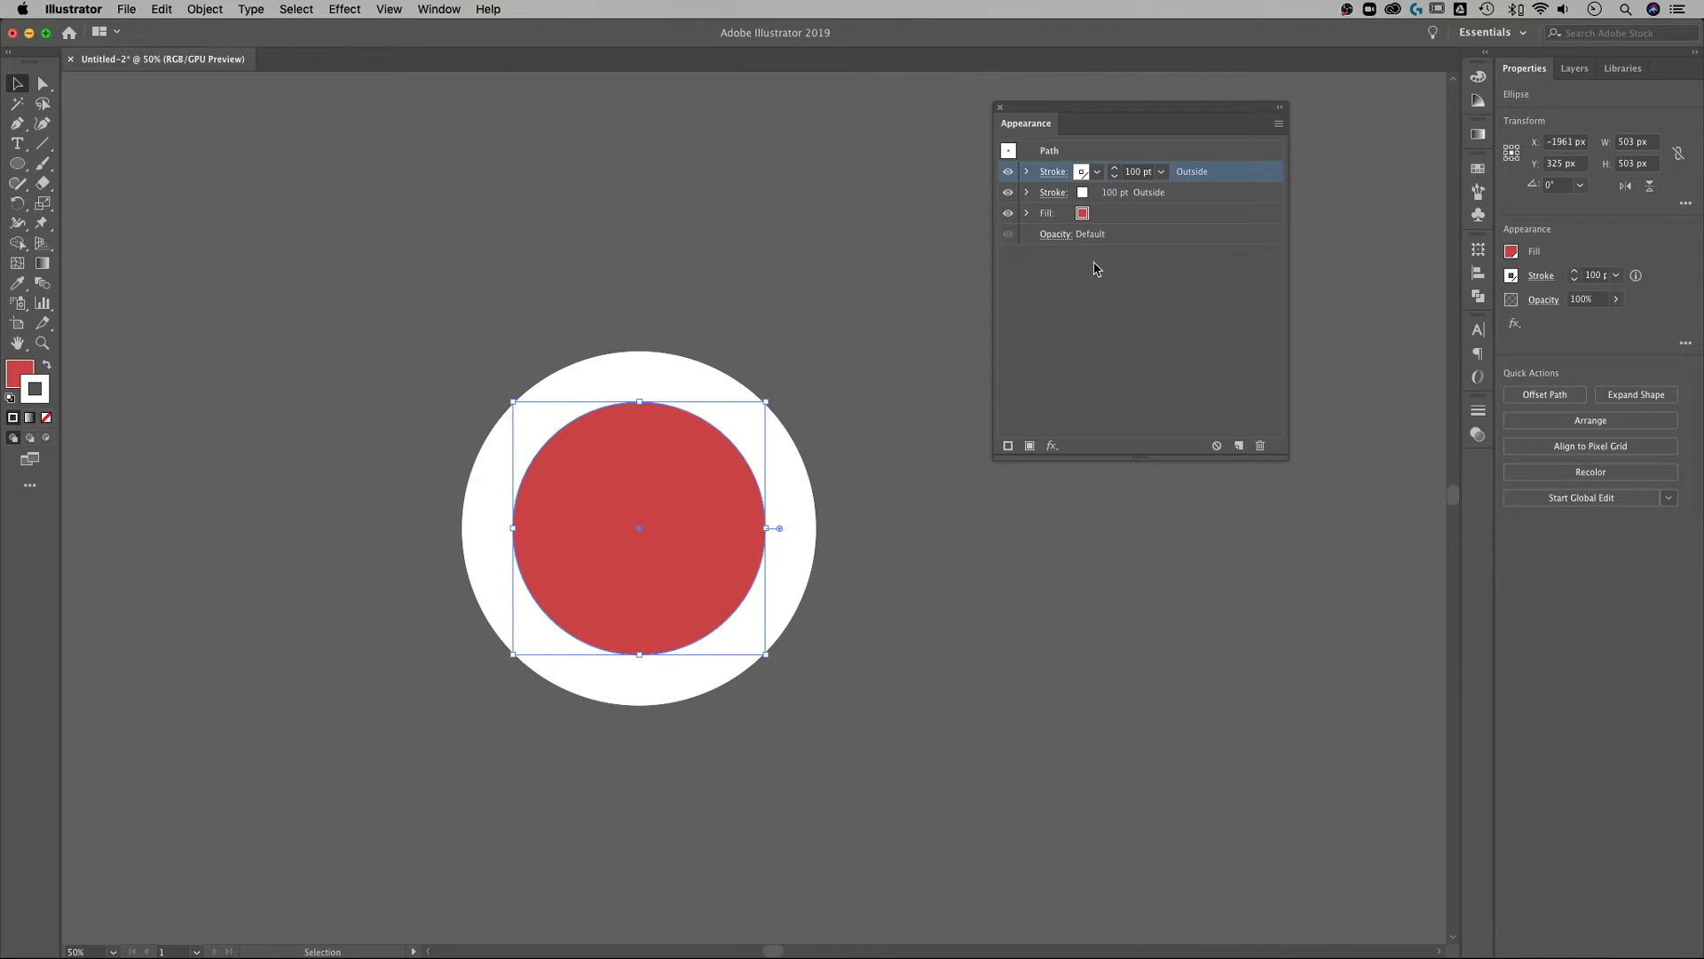
{"action": "left_click", "coordinate": [1097, 172]}
{"action": "left_click", "coordinate": [979, 236]}
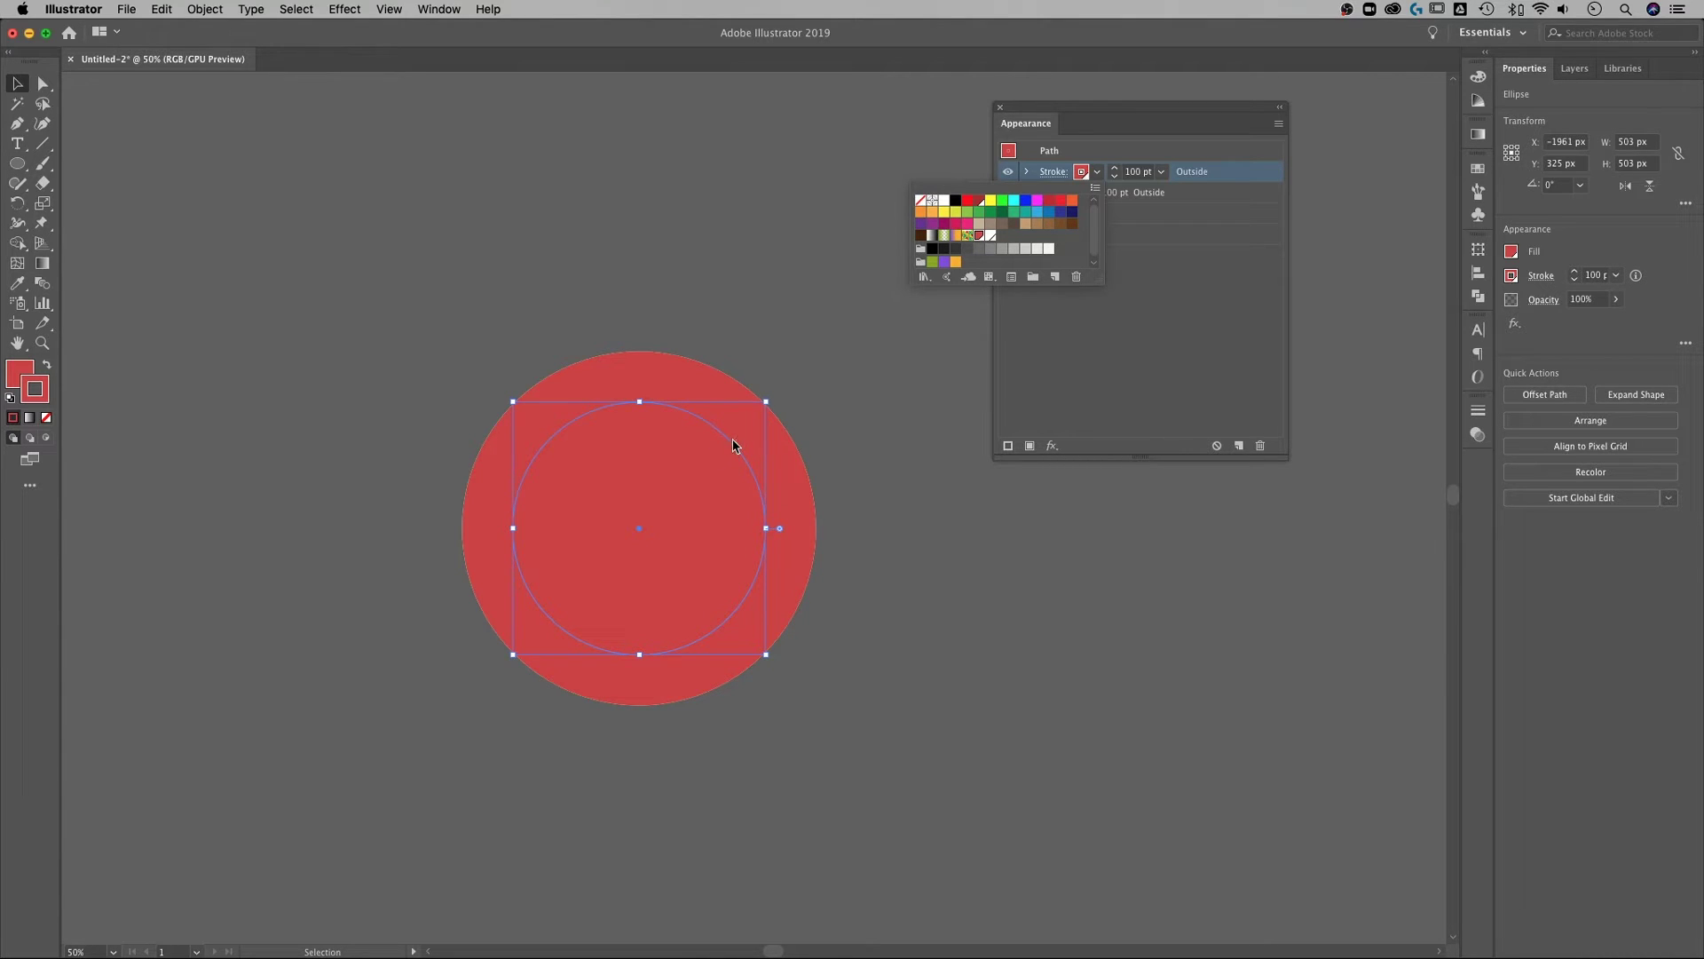
{"action": "left_click", "coordinate": [1181, 261]}
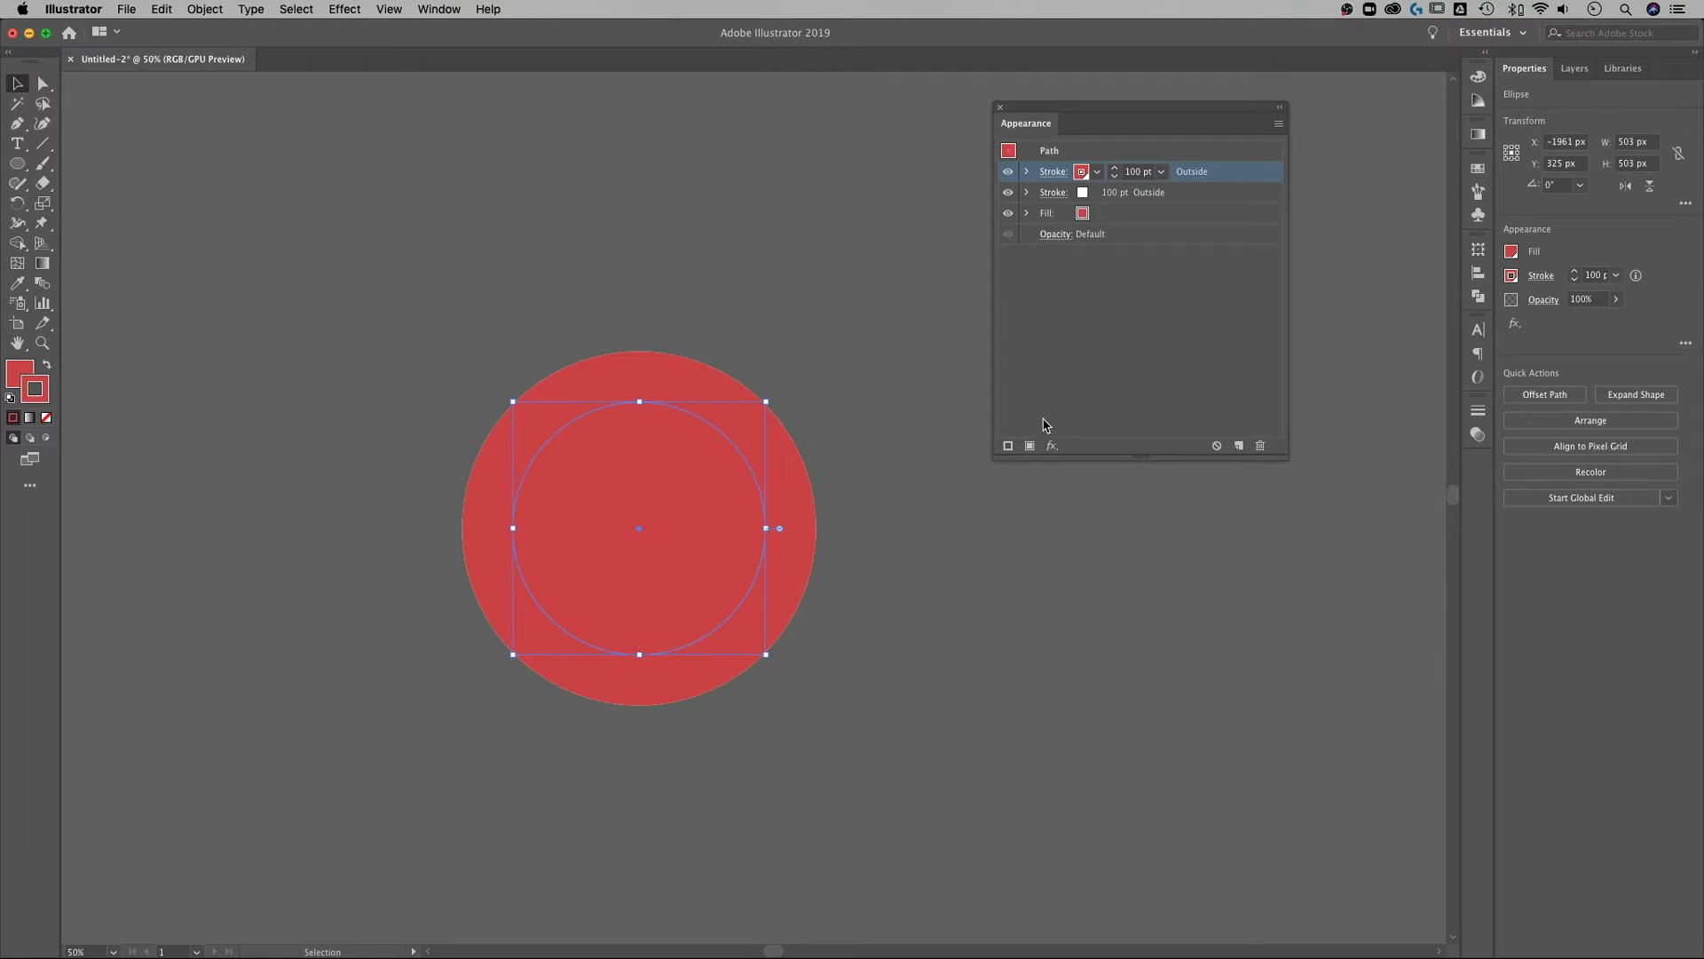
Step: Offset the red stroke 100 px outward with the Offset Path effect
{"action": "left_click", "coordinate": [1052, 446]}
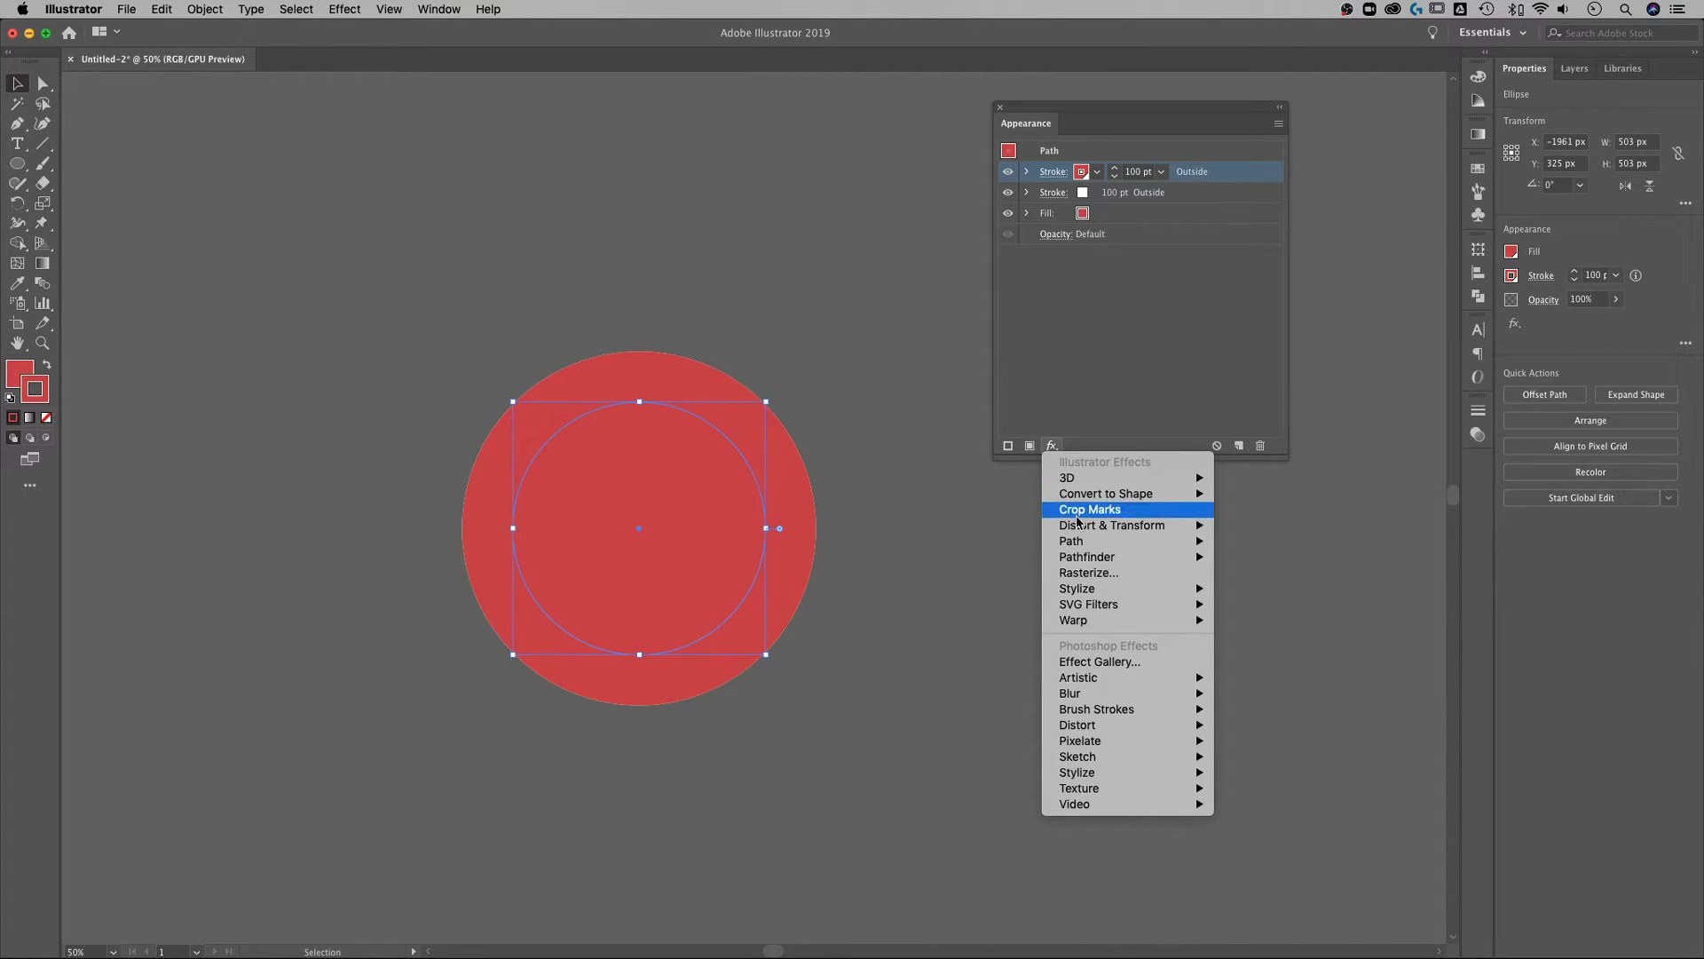
{"action": "mouse_move", "coordinate": [1084, 543]}
{"action": "left_click", "coordinate": [1279, 543]}
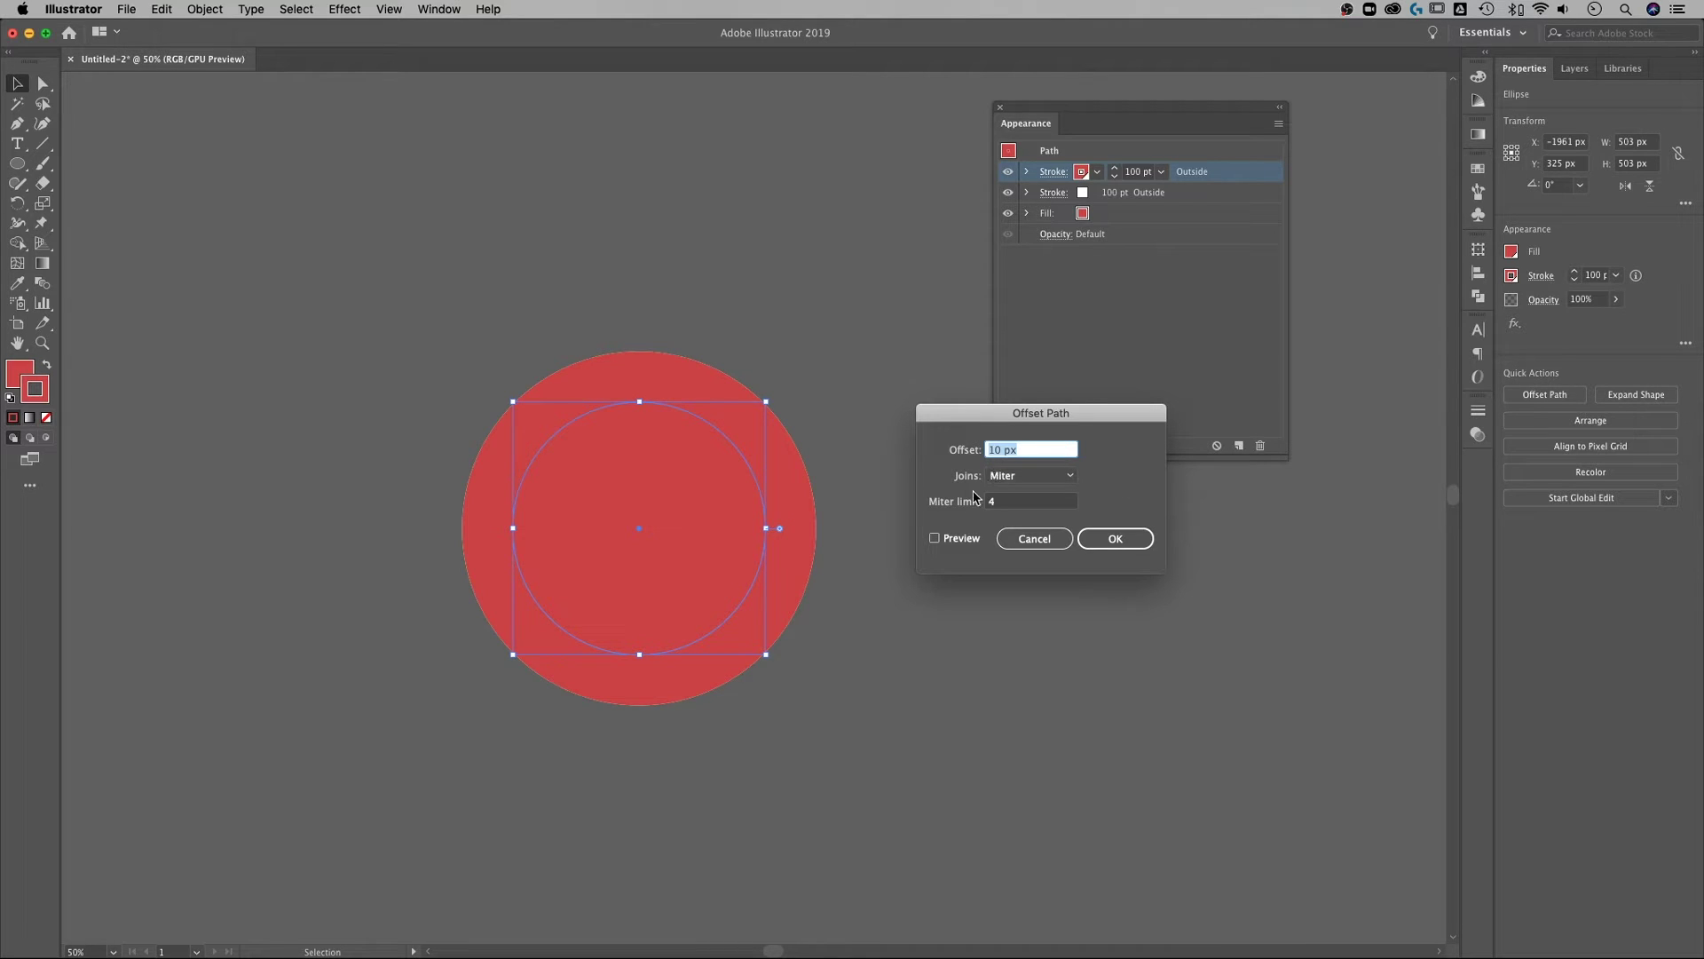
{"action": "left_click", "coordinate": [956, 542]}
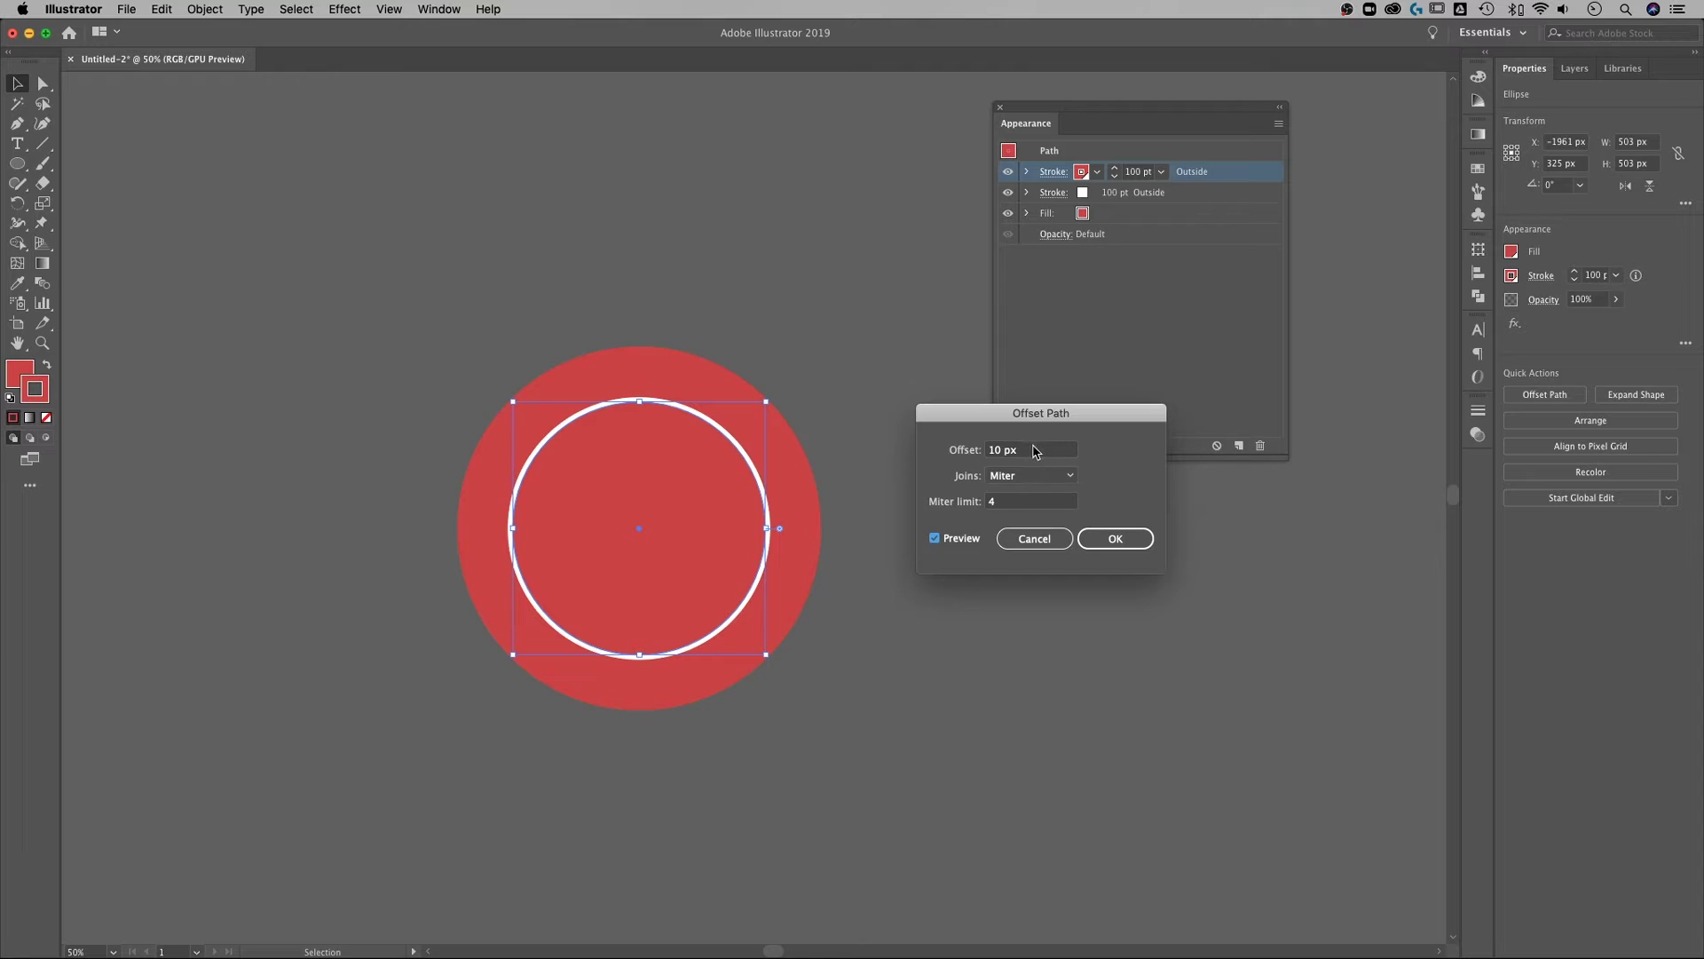
{"action": "left_click_drag", "start_coordinate": [1031, 450], "coordinate": [979, 454]}
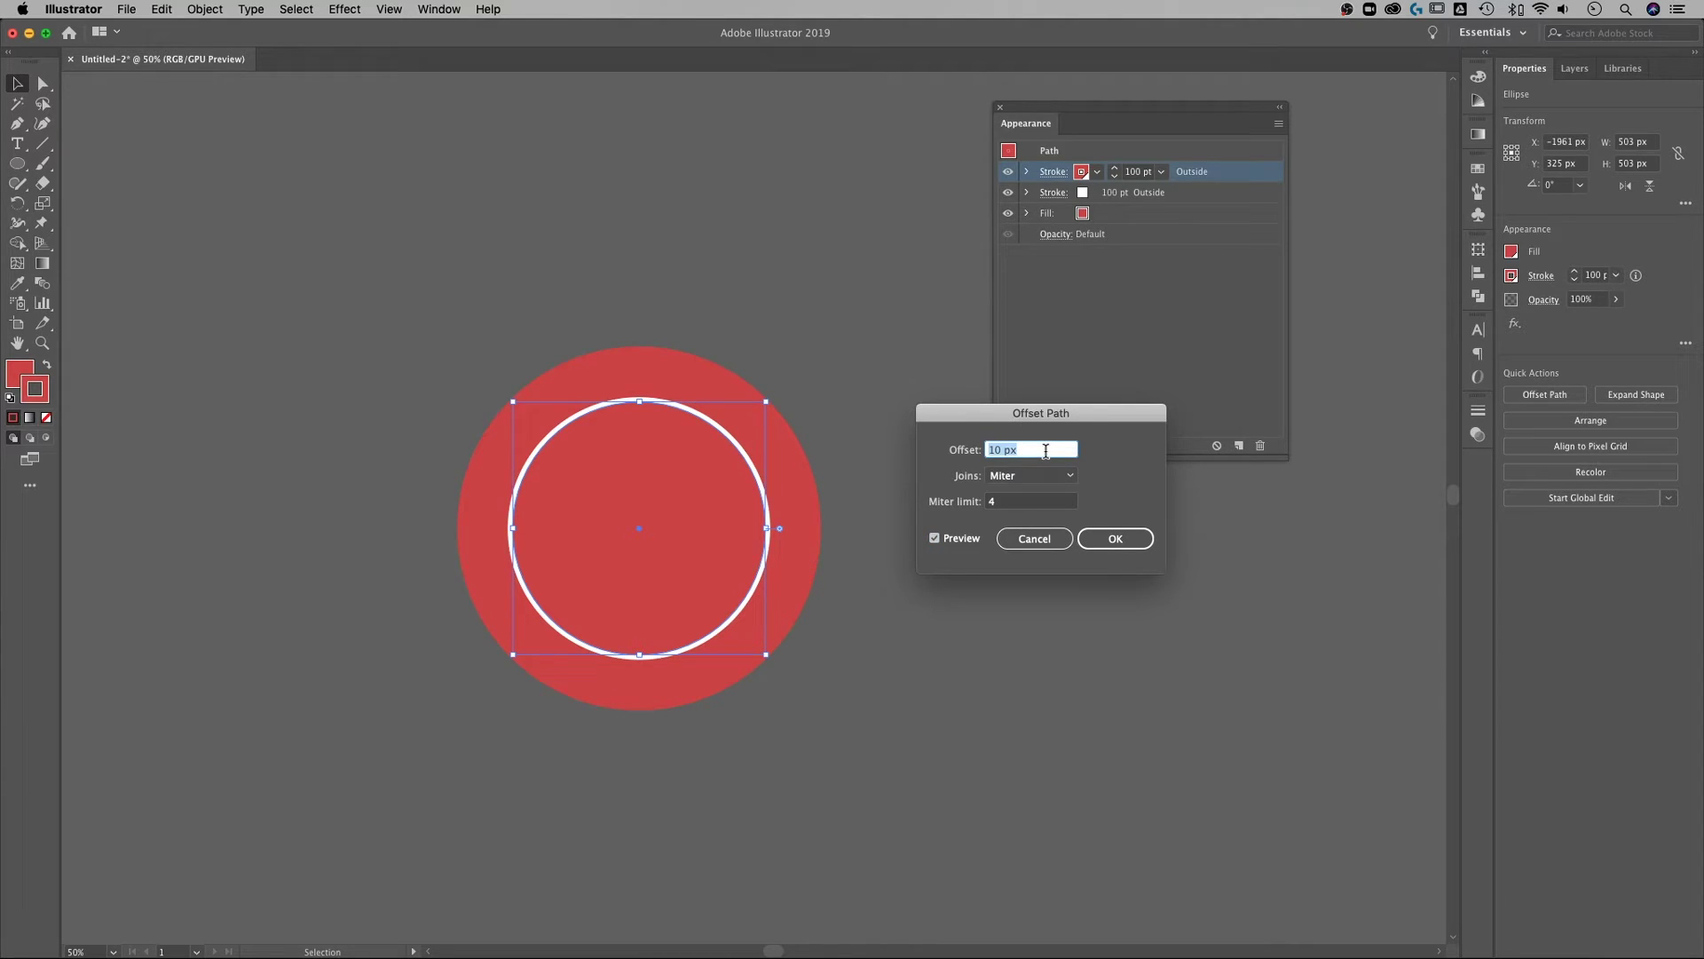
{"action": "type", "text": "100"}
{"action": "key", "text": "Tab"}
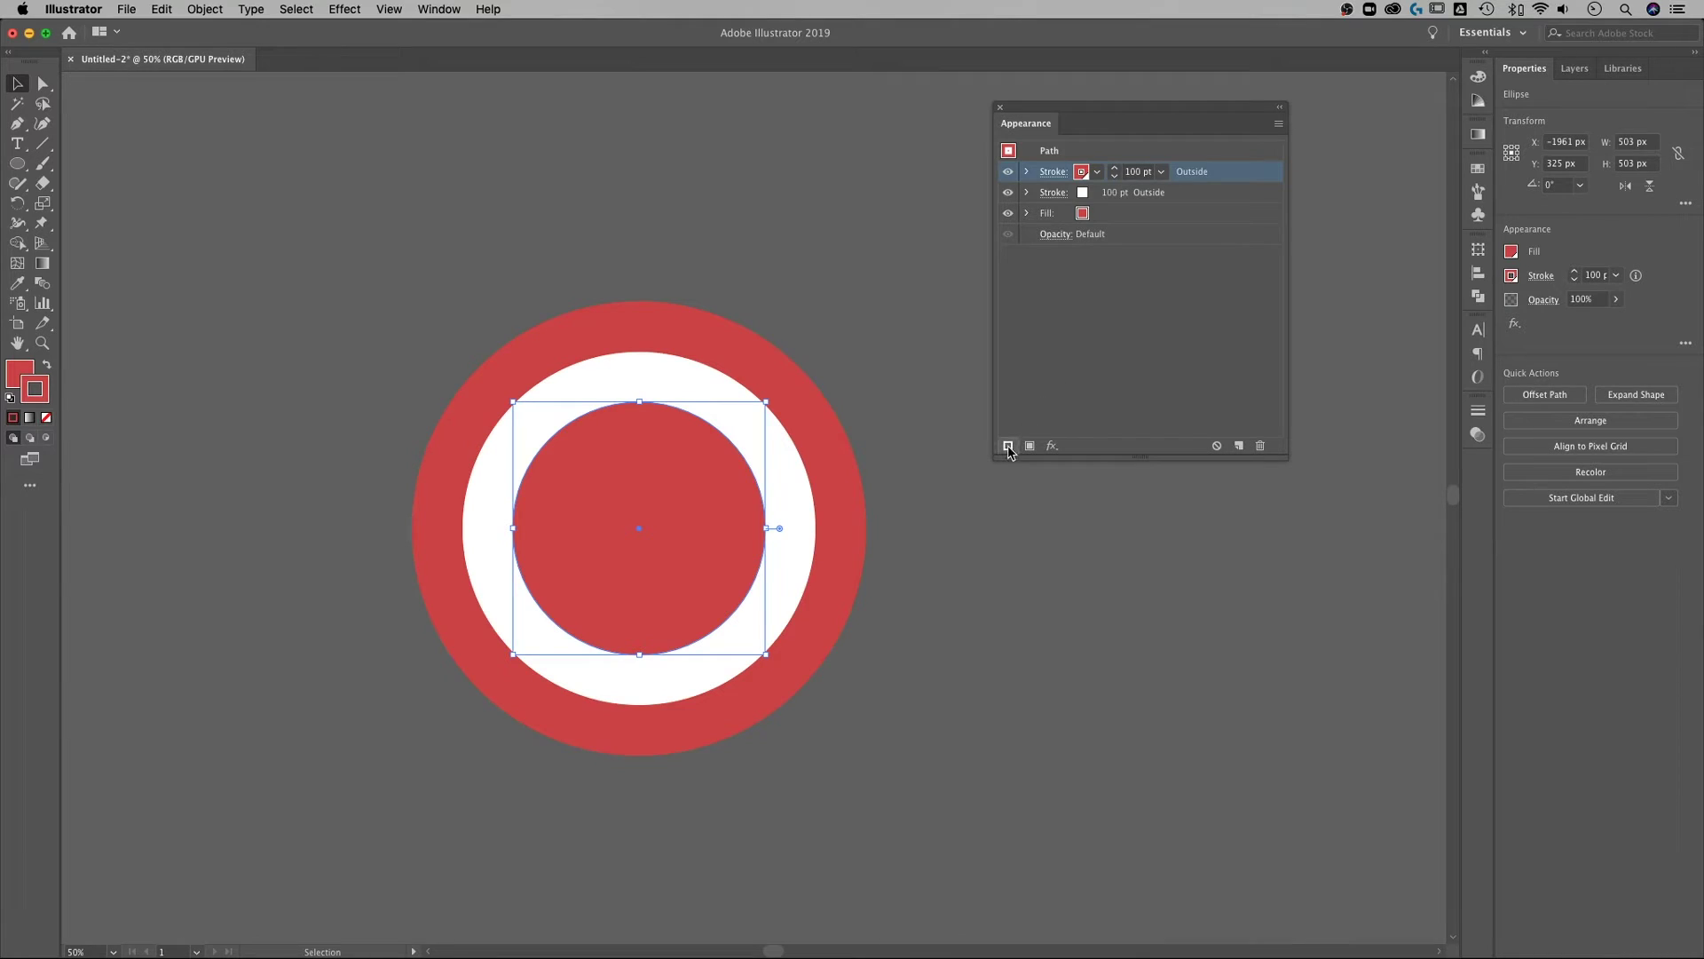
Step: Add a third stroke coloured white and offset it 200 px outward
{"action": "left_click", "coordinate": [1008, 445]}
{"action": "left_click", "coordinate": [1082, 171]}
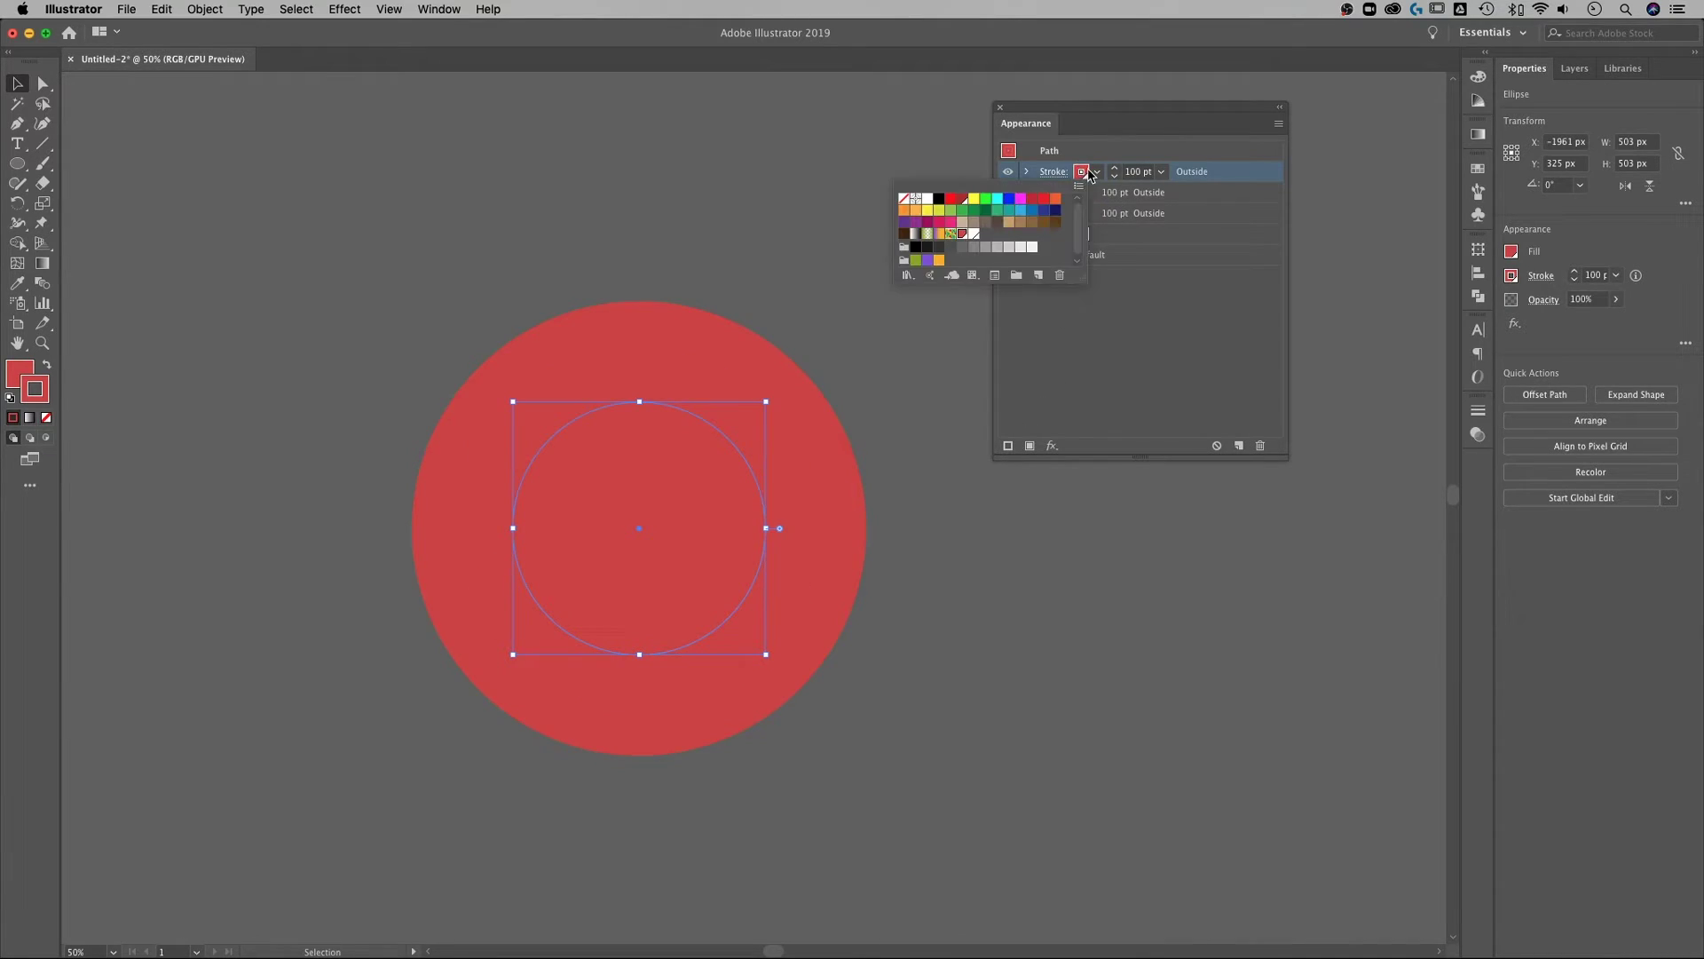
{"action": "left_click", "coordinate": [974, 236]}
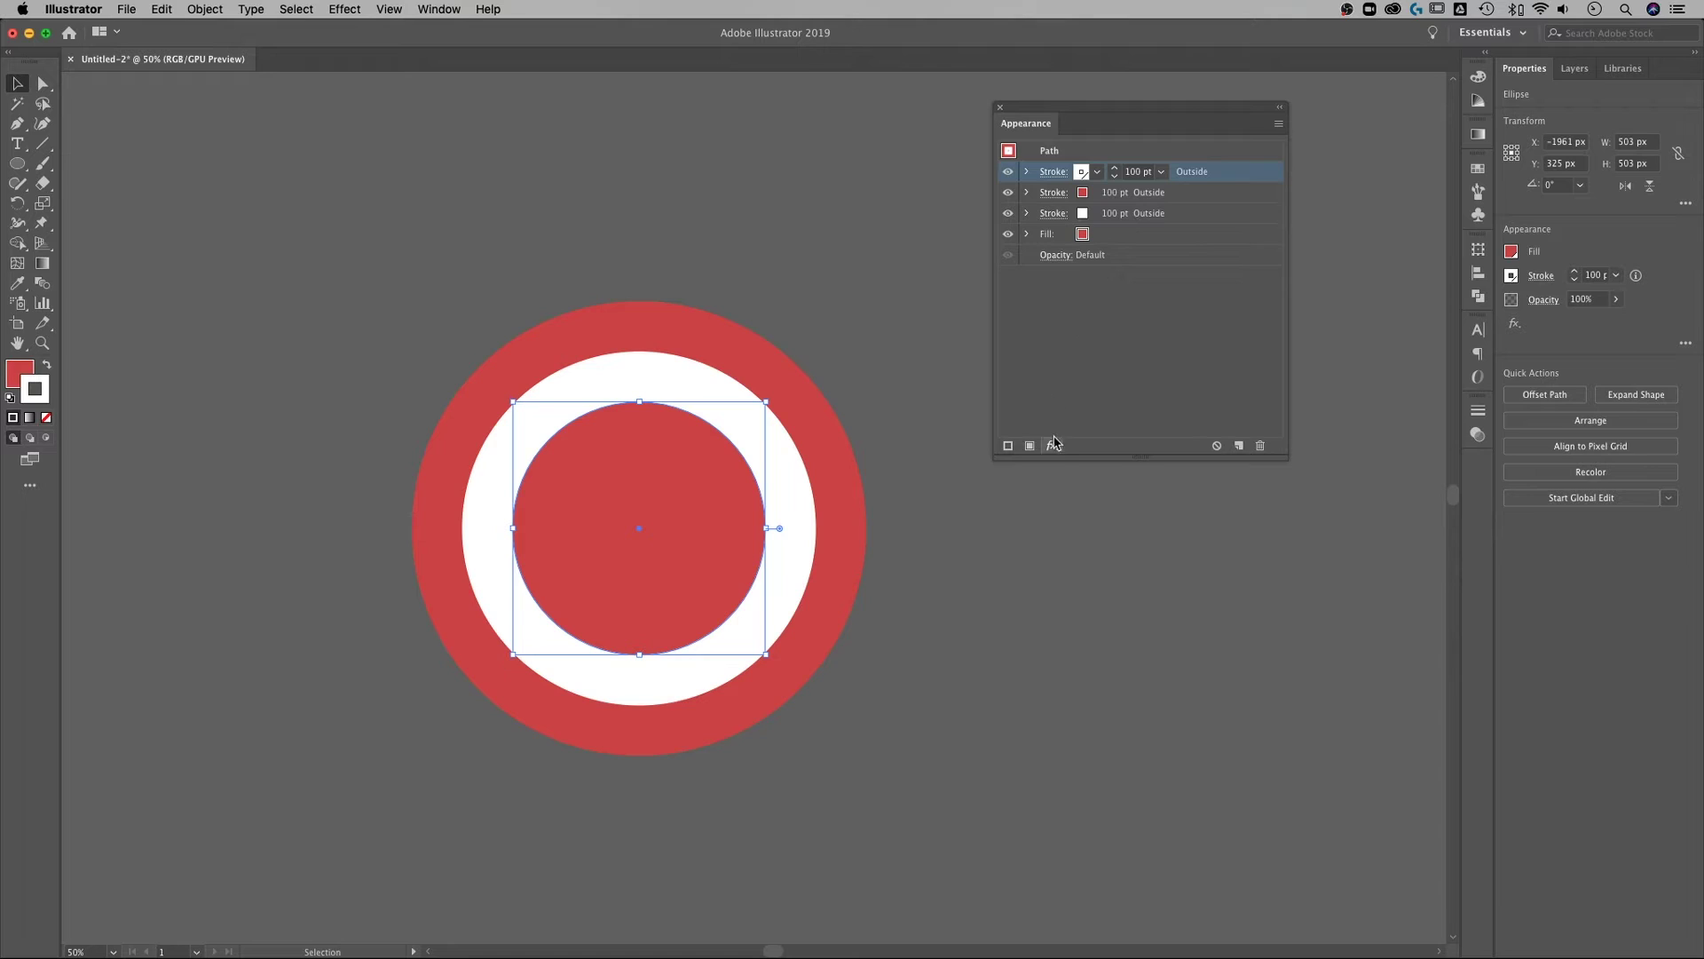
{"action": "left_click", "coordinate": [1053, 446]}
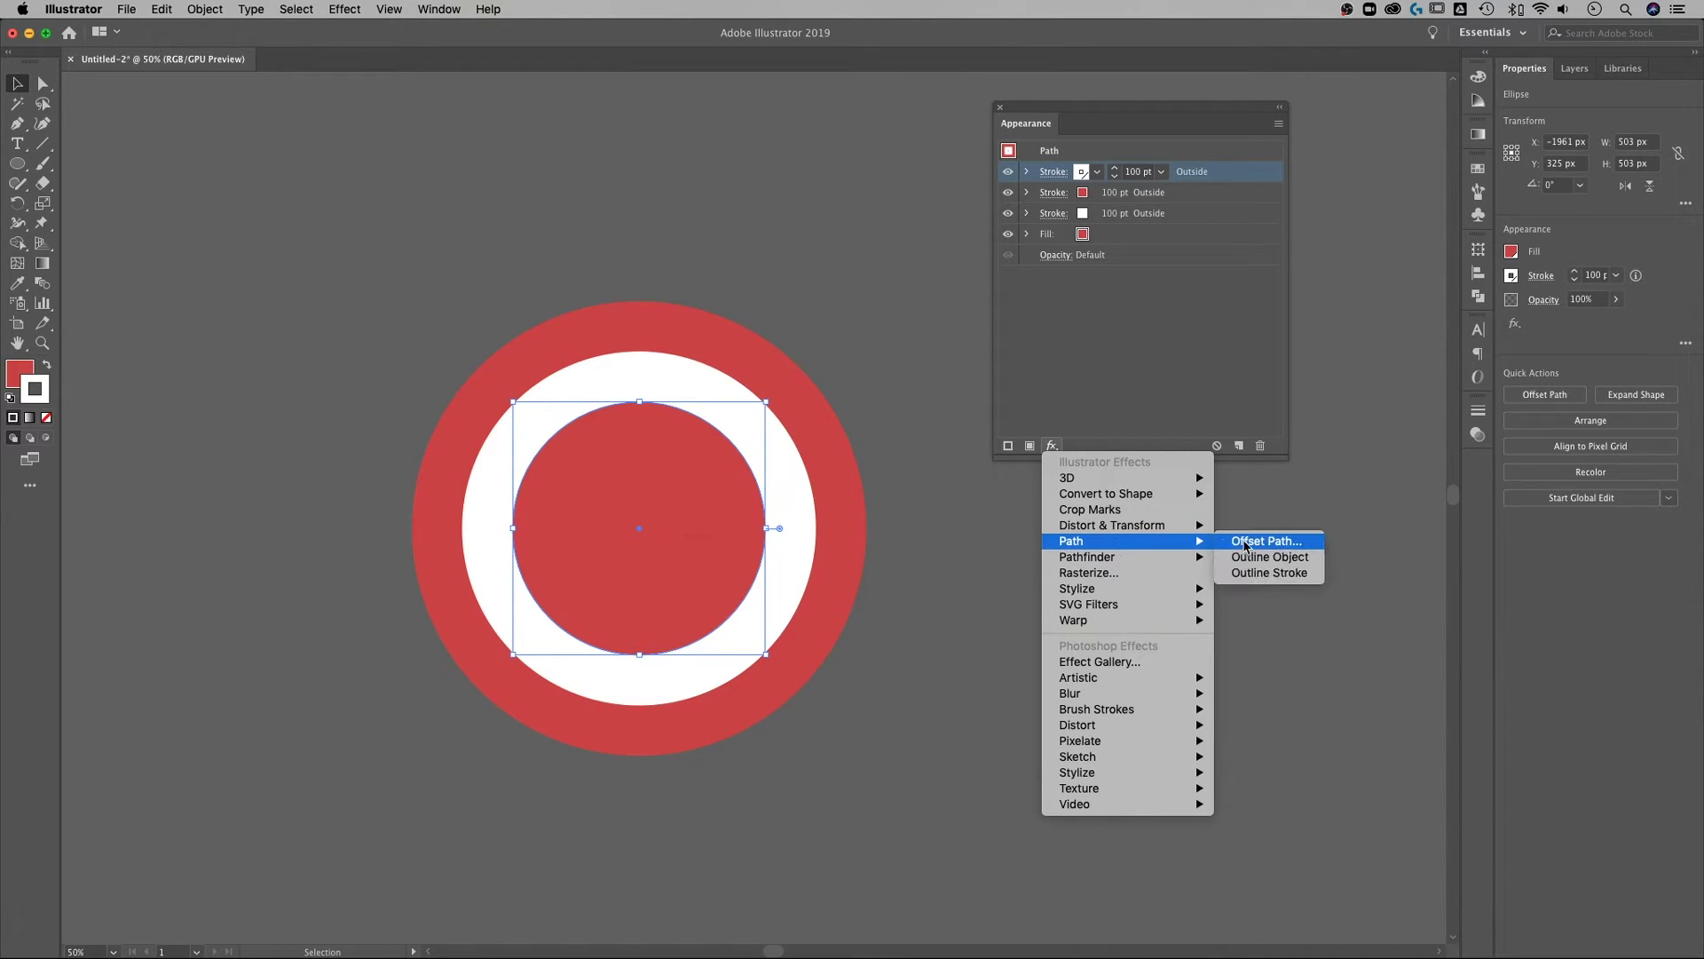
{"action": "left_click", "coordinate": [1245, 544]}
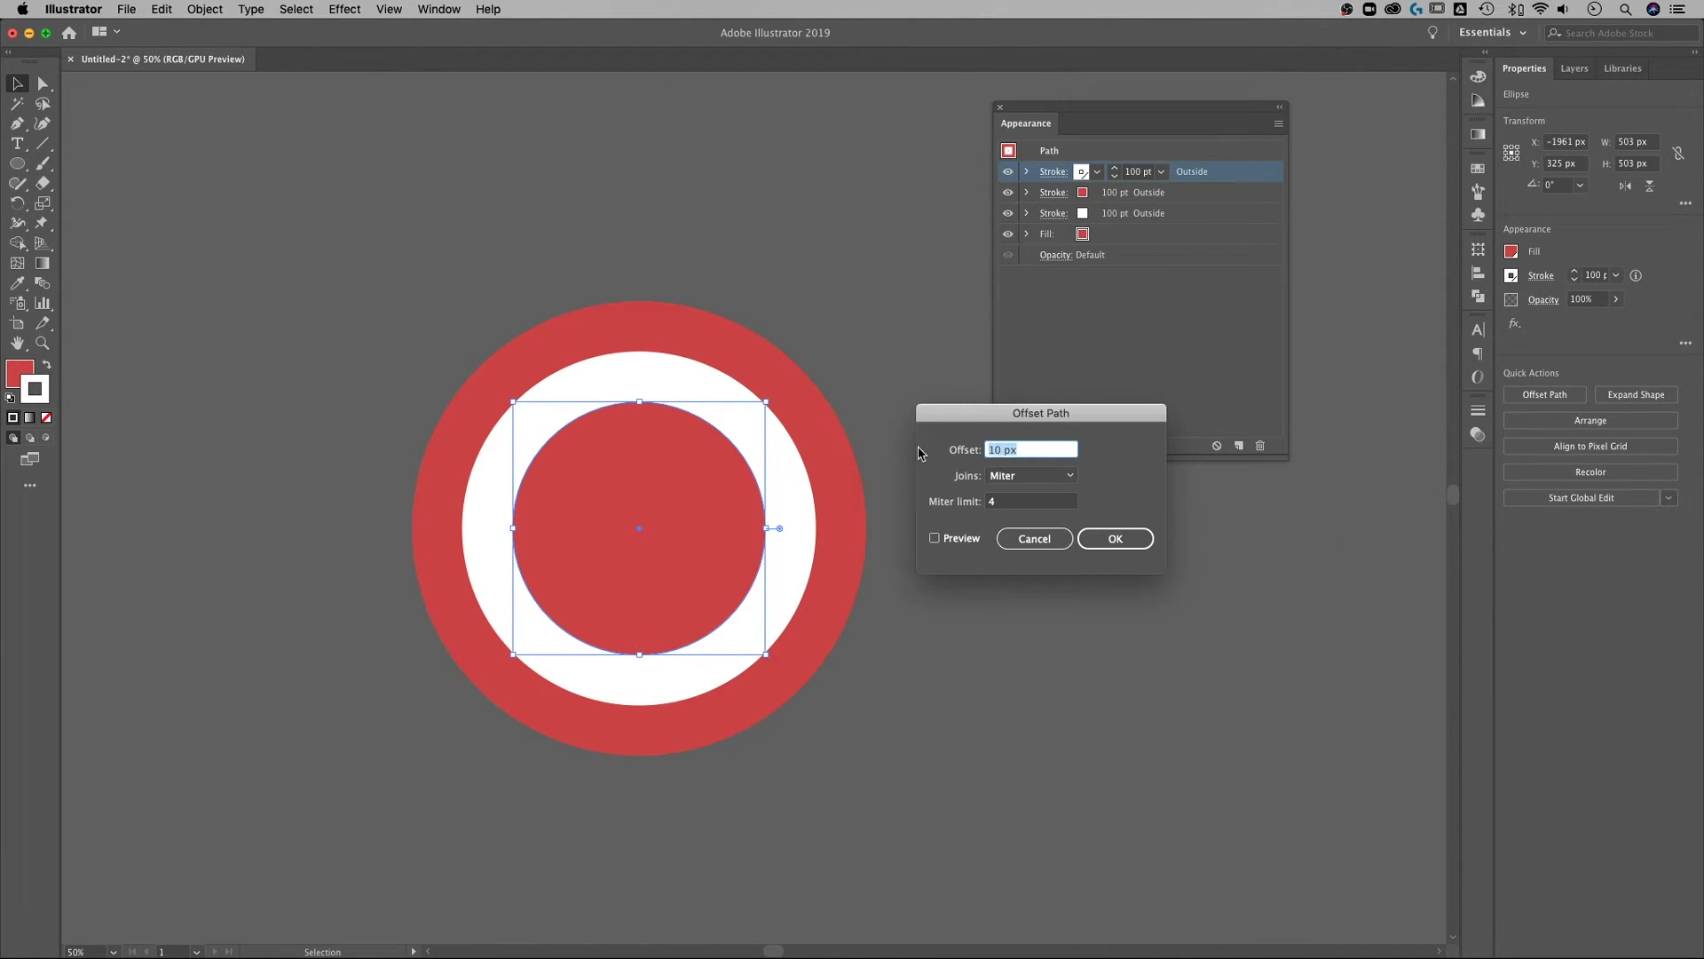
{"action": "type", "text": "200"}
{"action": "left_click", "coordinate": [1115, 537]}
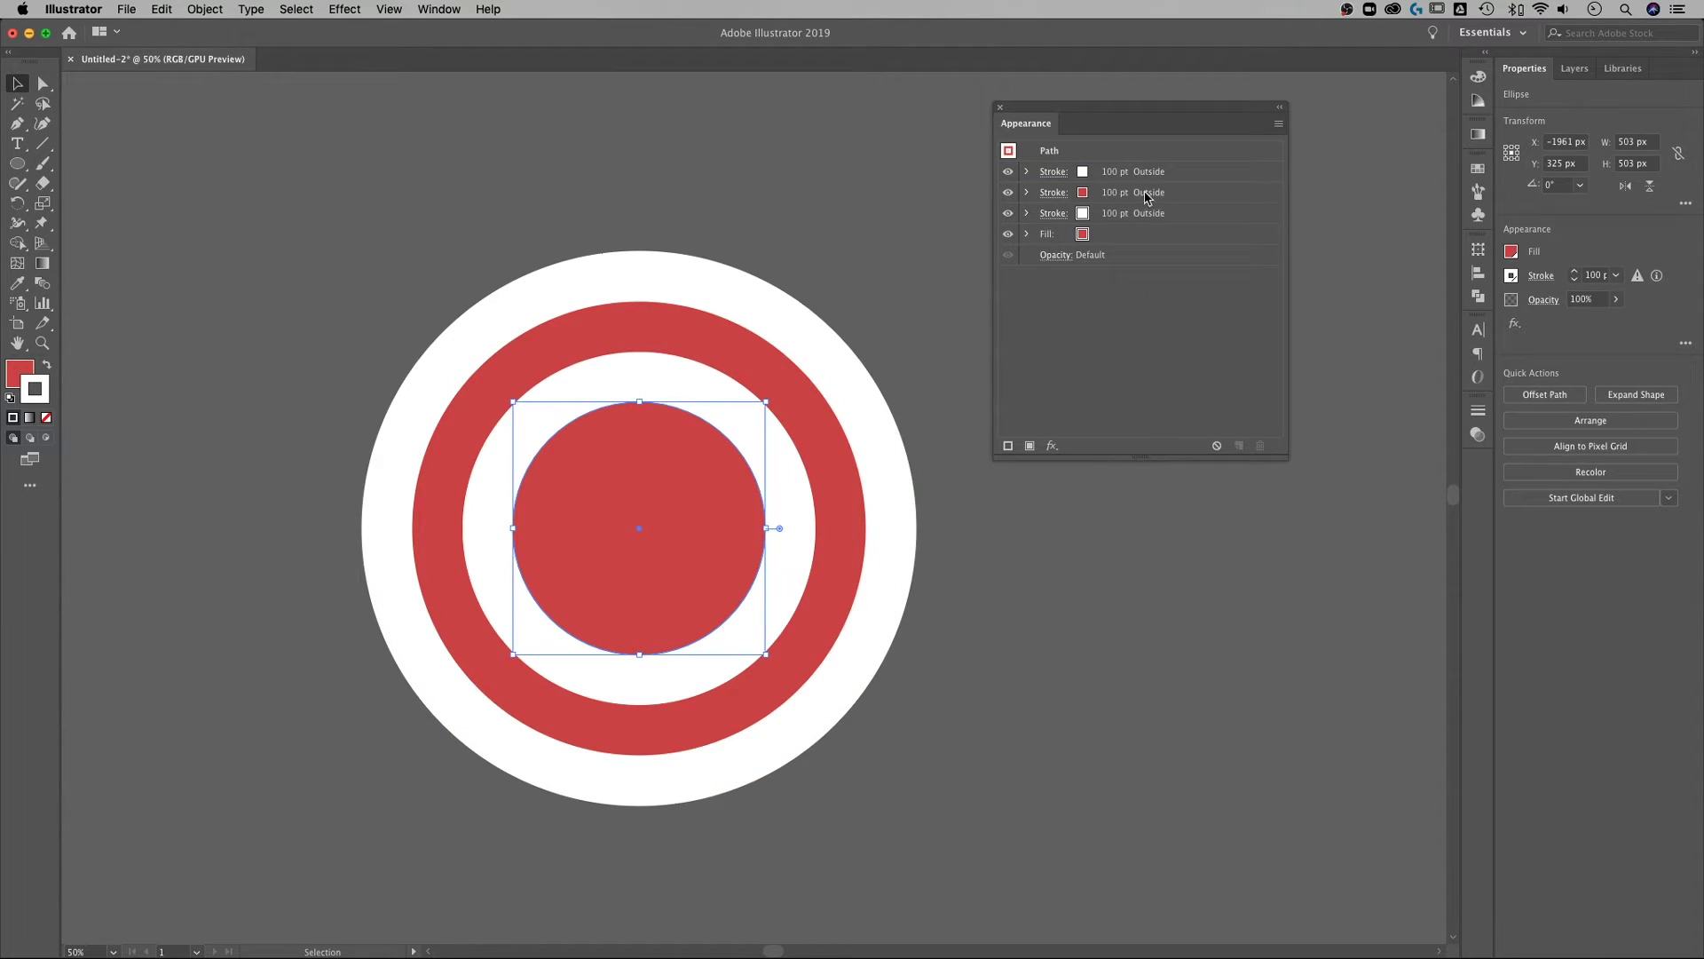
Step: Add a fourth red stroke and offset it 300 px outward with Offset Path
{"action": "left_click", "coordinate": [1093, 172]}
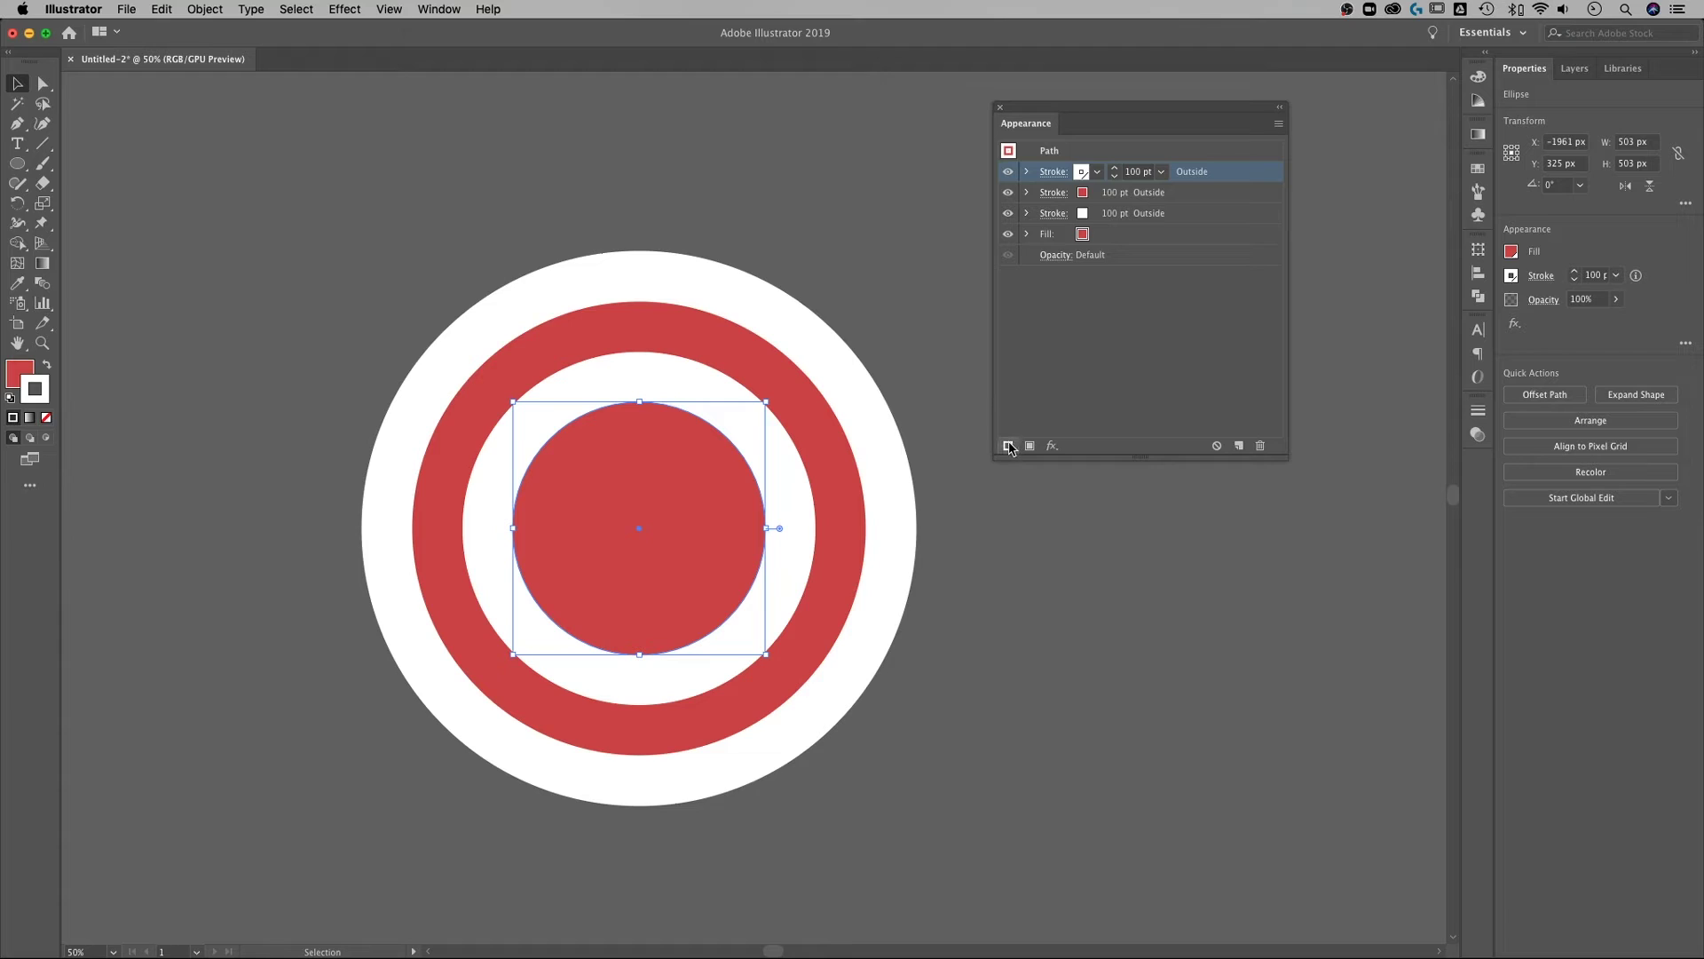
{"action": "left_click", "coordinate": [1009, 443]}
{"action": "left_click", "coordinate": [1094, 173]}
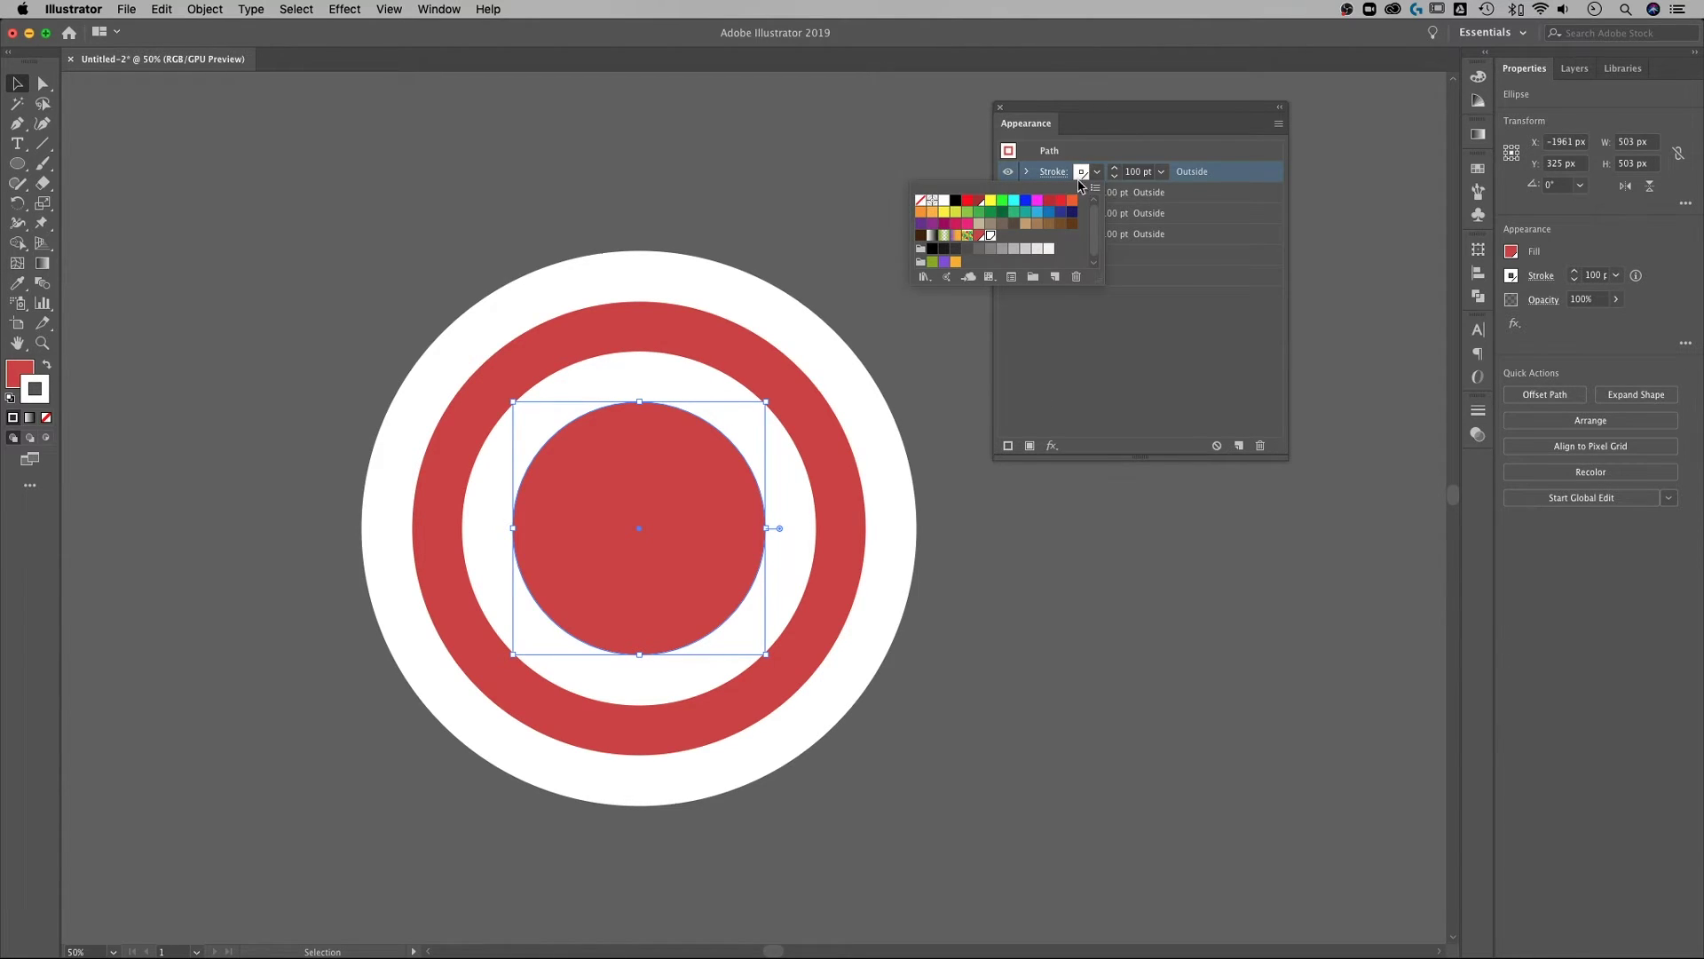
{"action": "left_click", "coordinate": [986, 236]}
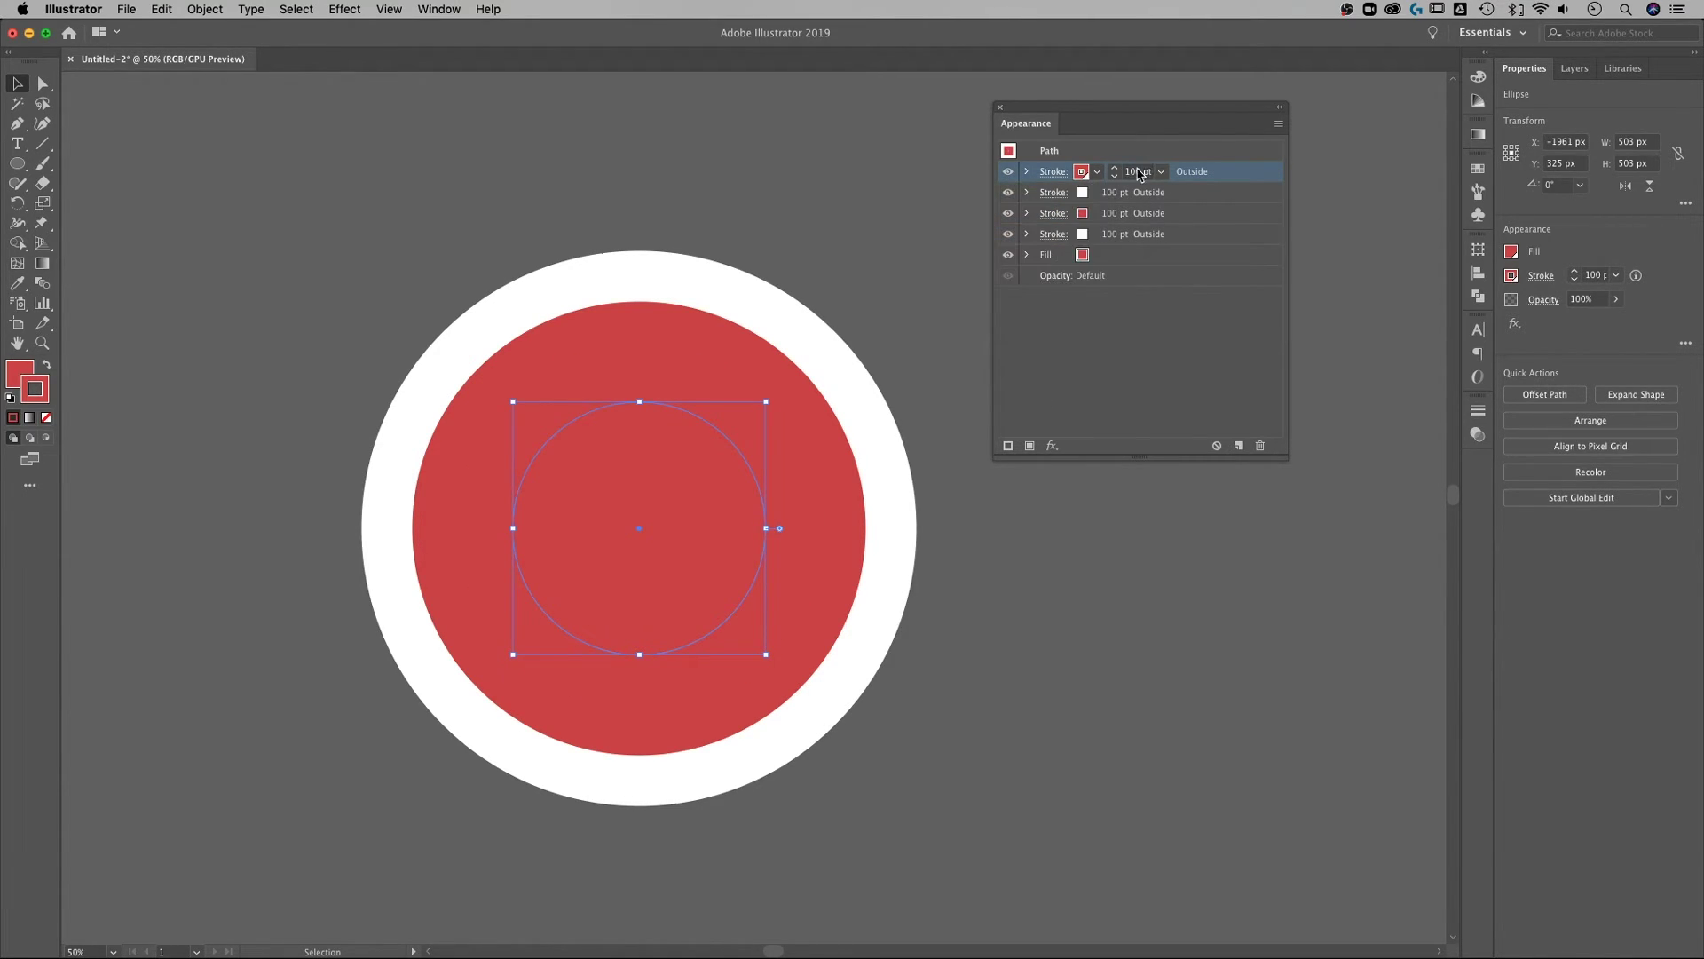
{"action": "left_click", "coordinate": [1053, 445]}
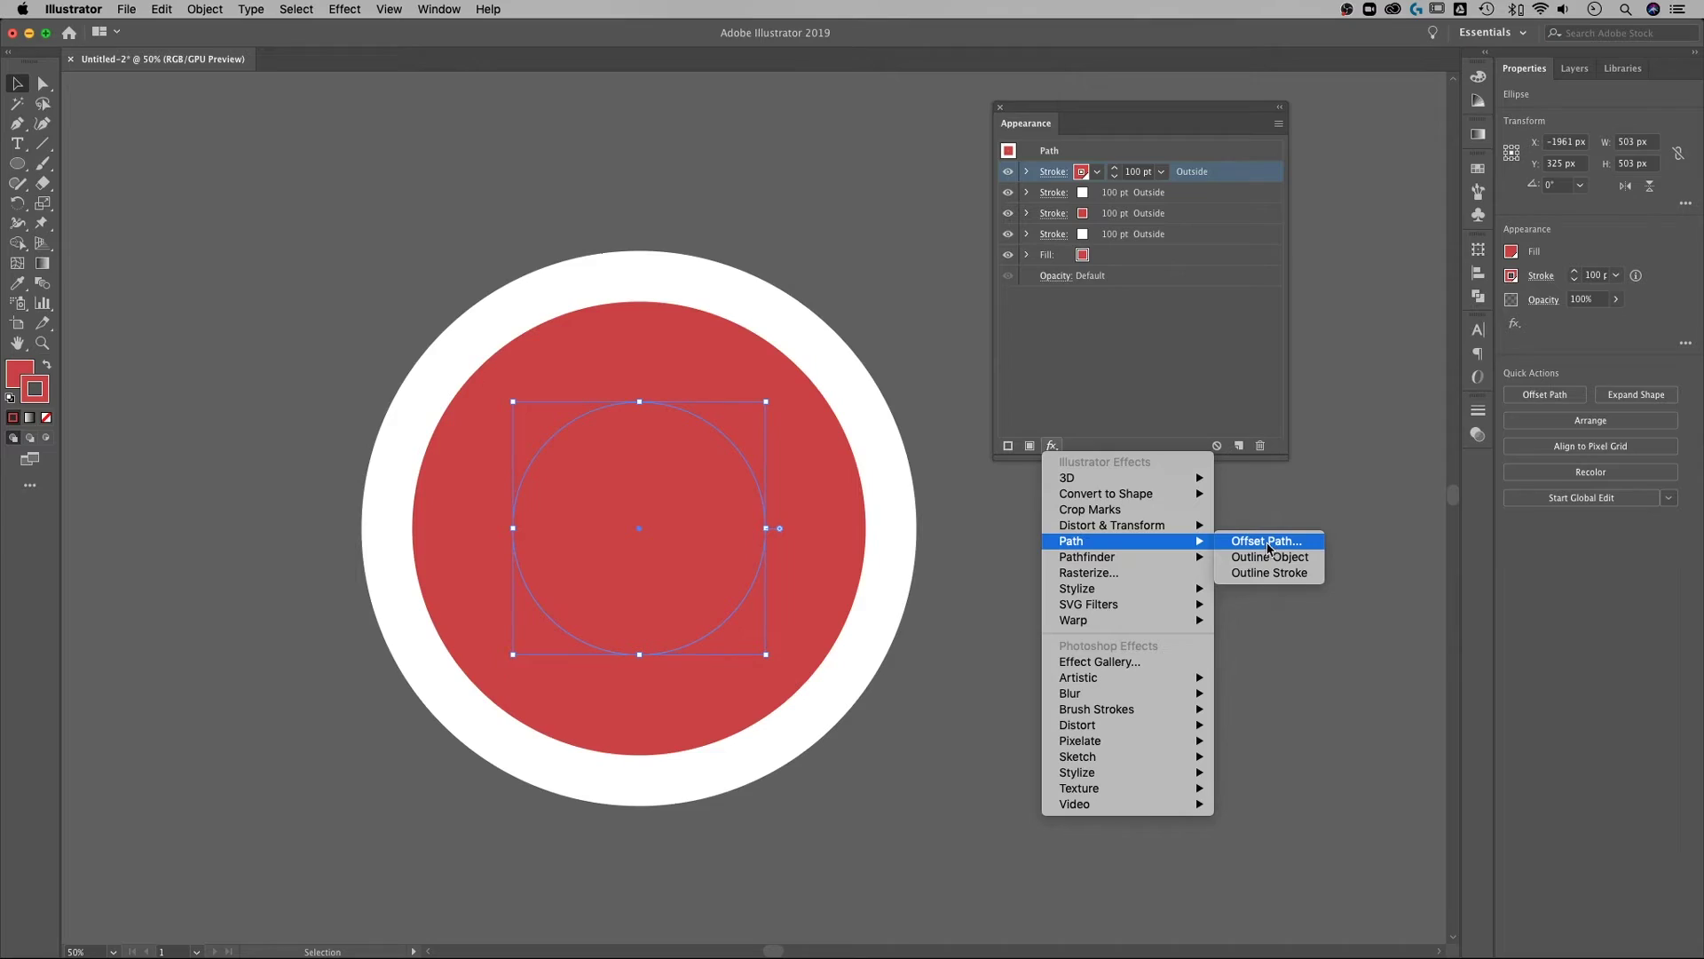
{"action": "left_click", "coordinate": [1267, 541]}
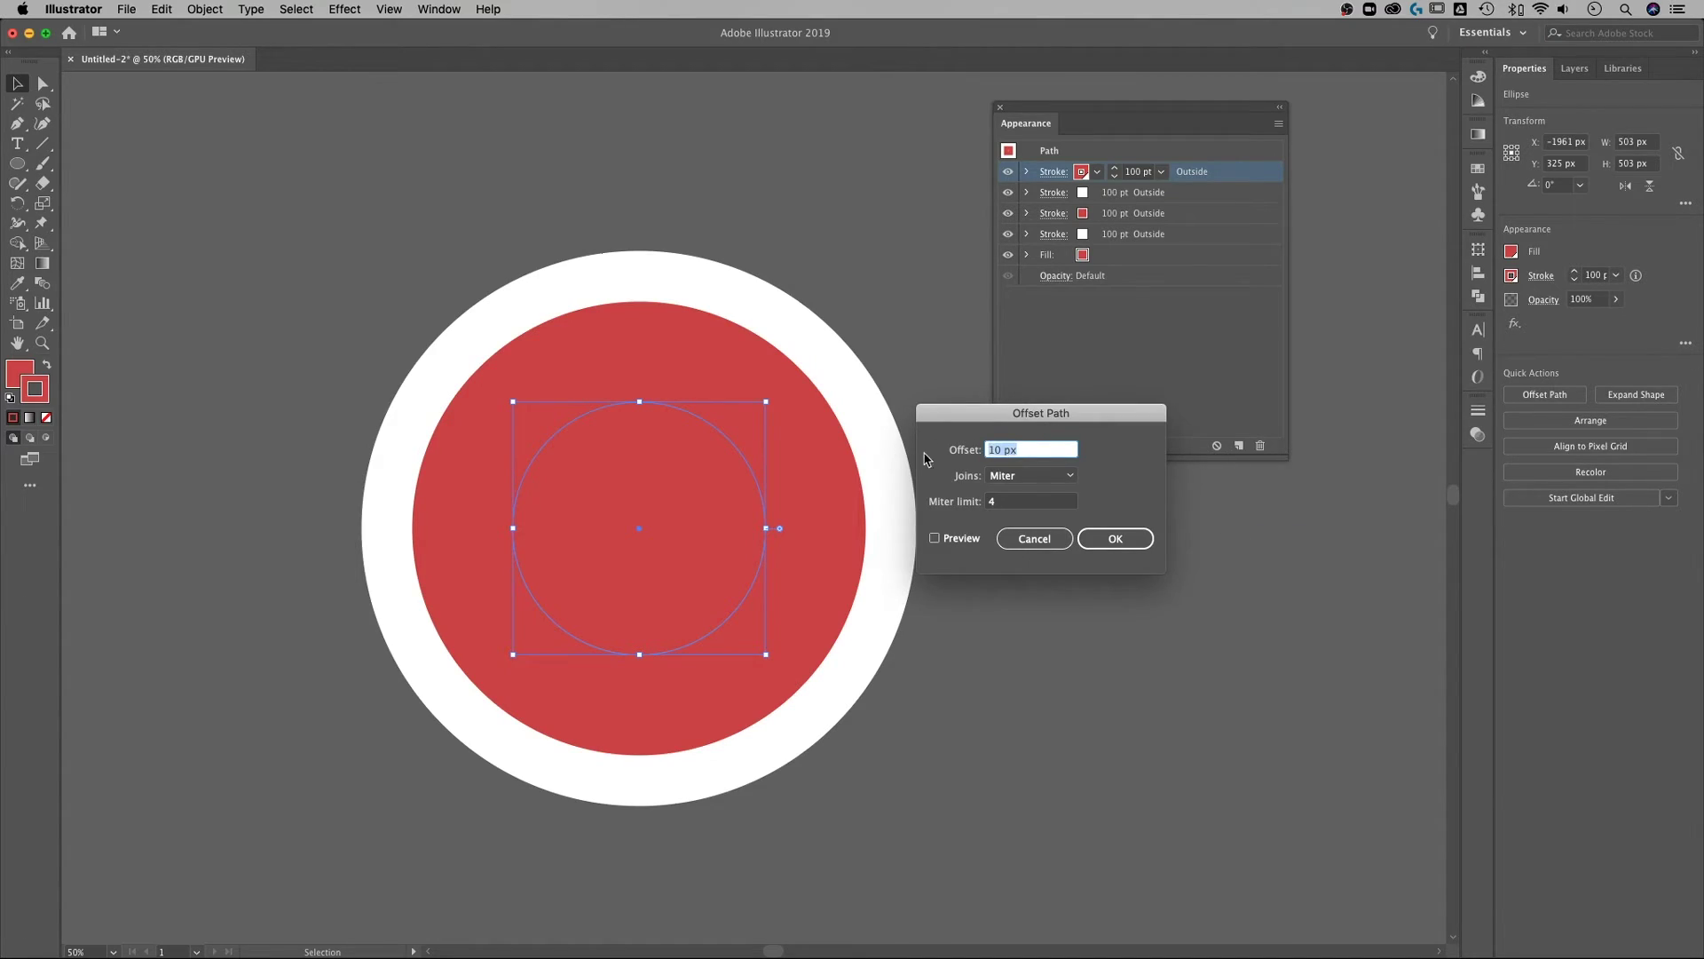
{"action": "type", "text": "300"}
{"action": "left_click", "coordinate": [934, 538]}
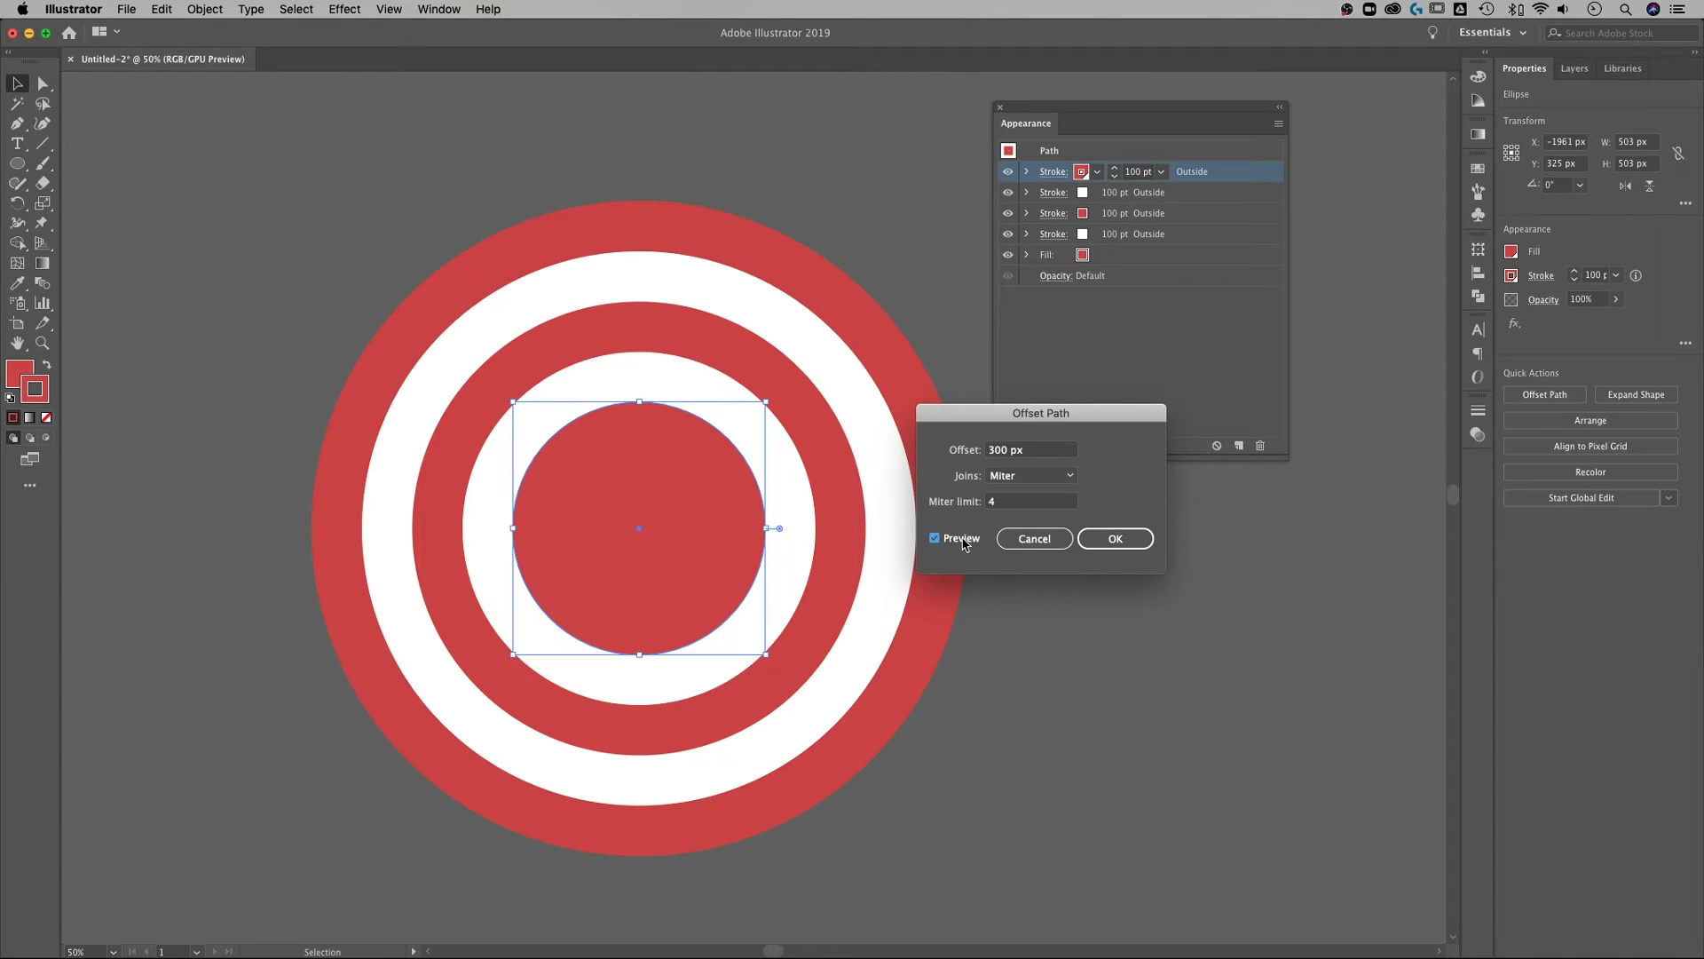
{"action": "left_click", "coordinate": [1124, 538]}
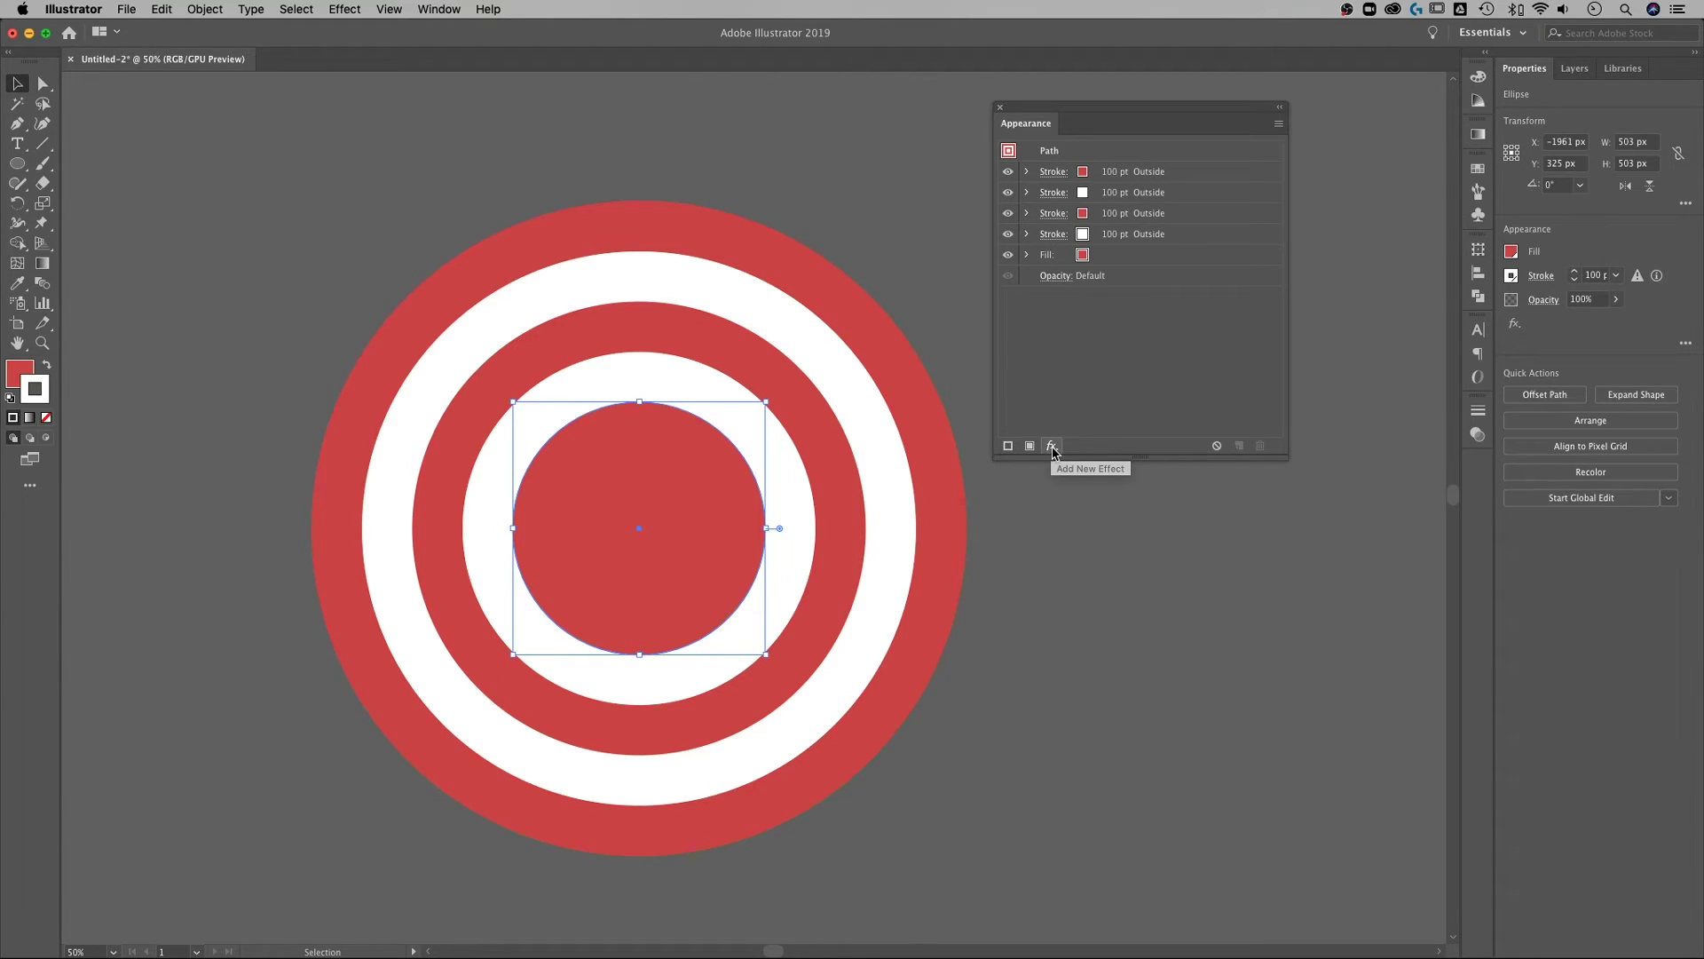
Step: Add a fifth 20 pt stroke and preview a 400 px Offset Path for the thin outer rim
{"action": "left_click", "coordinate": [1007, 445]}
{"action": "left_click", "coordinate": [1139, 171]}
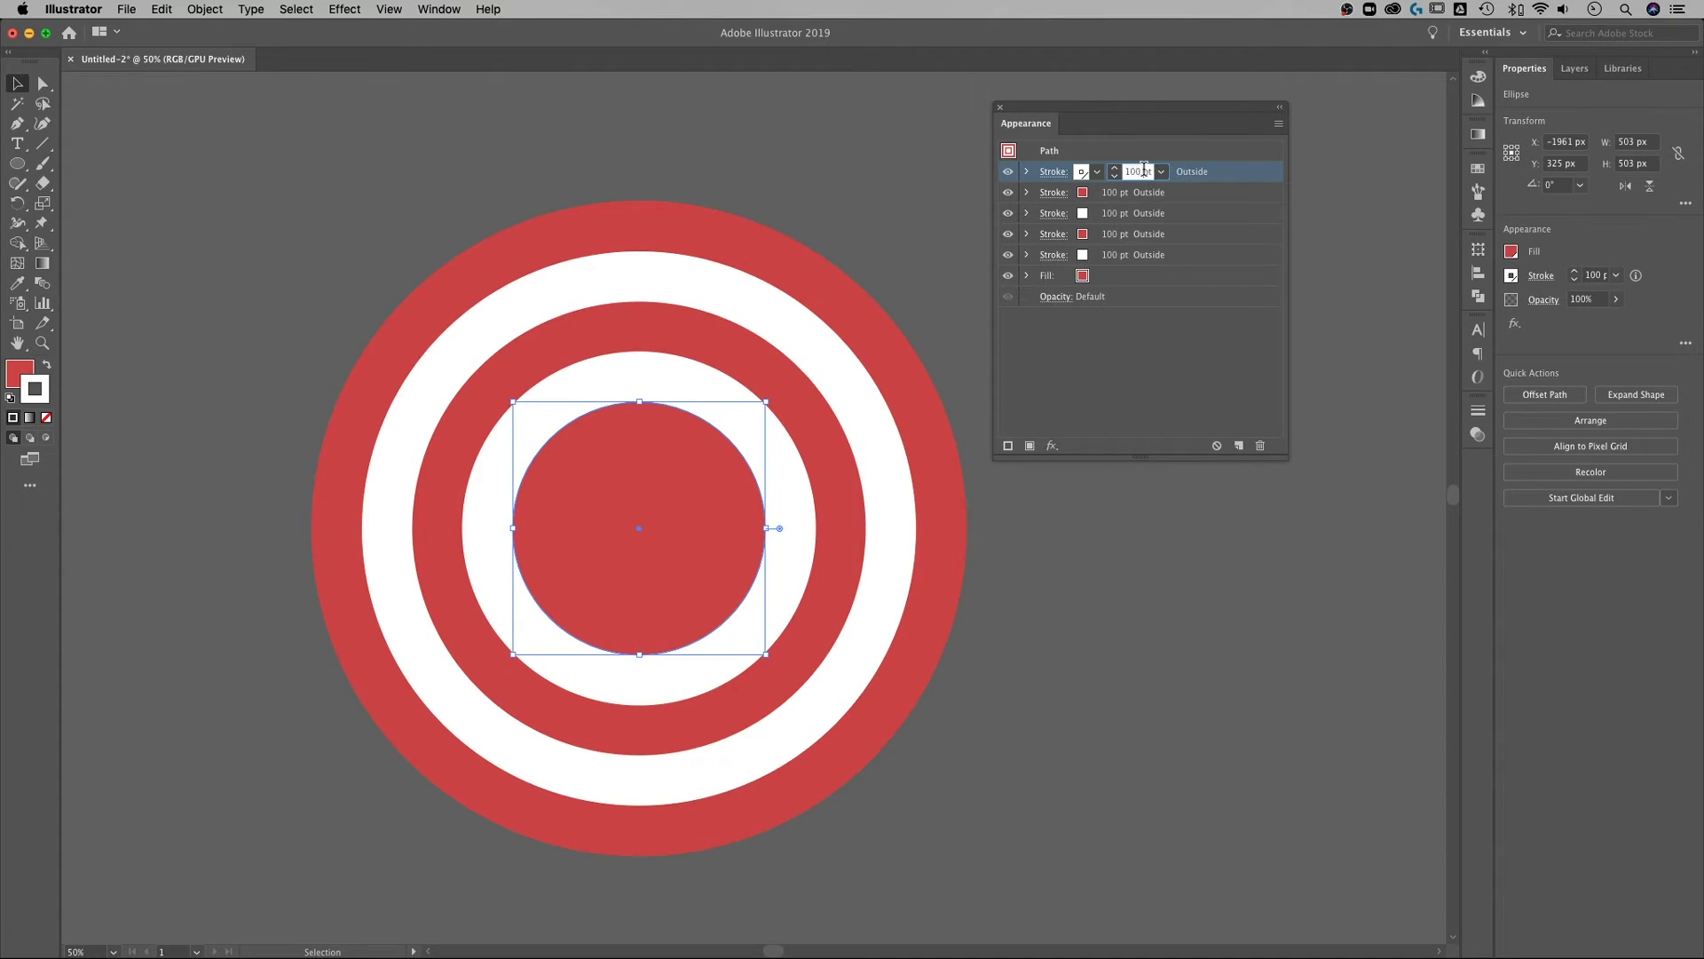
{"action": "type", "text": "20"}
{"action": "left_click", "coordinate": [1052, 445]}
{"action": "mouse_move", "coordinate": [1090, 529]}
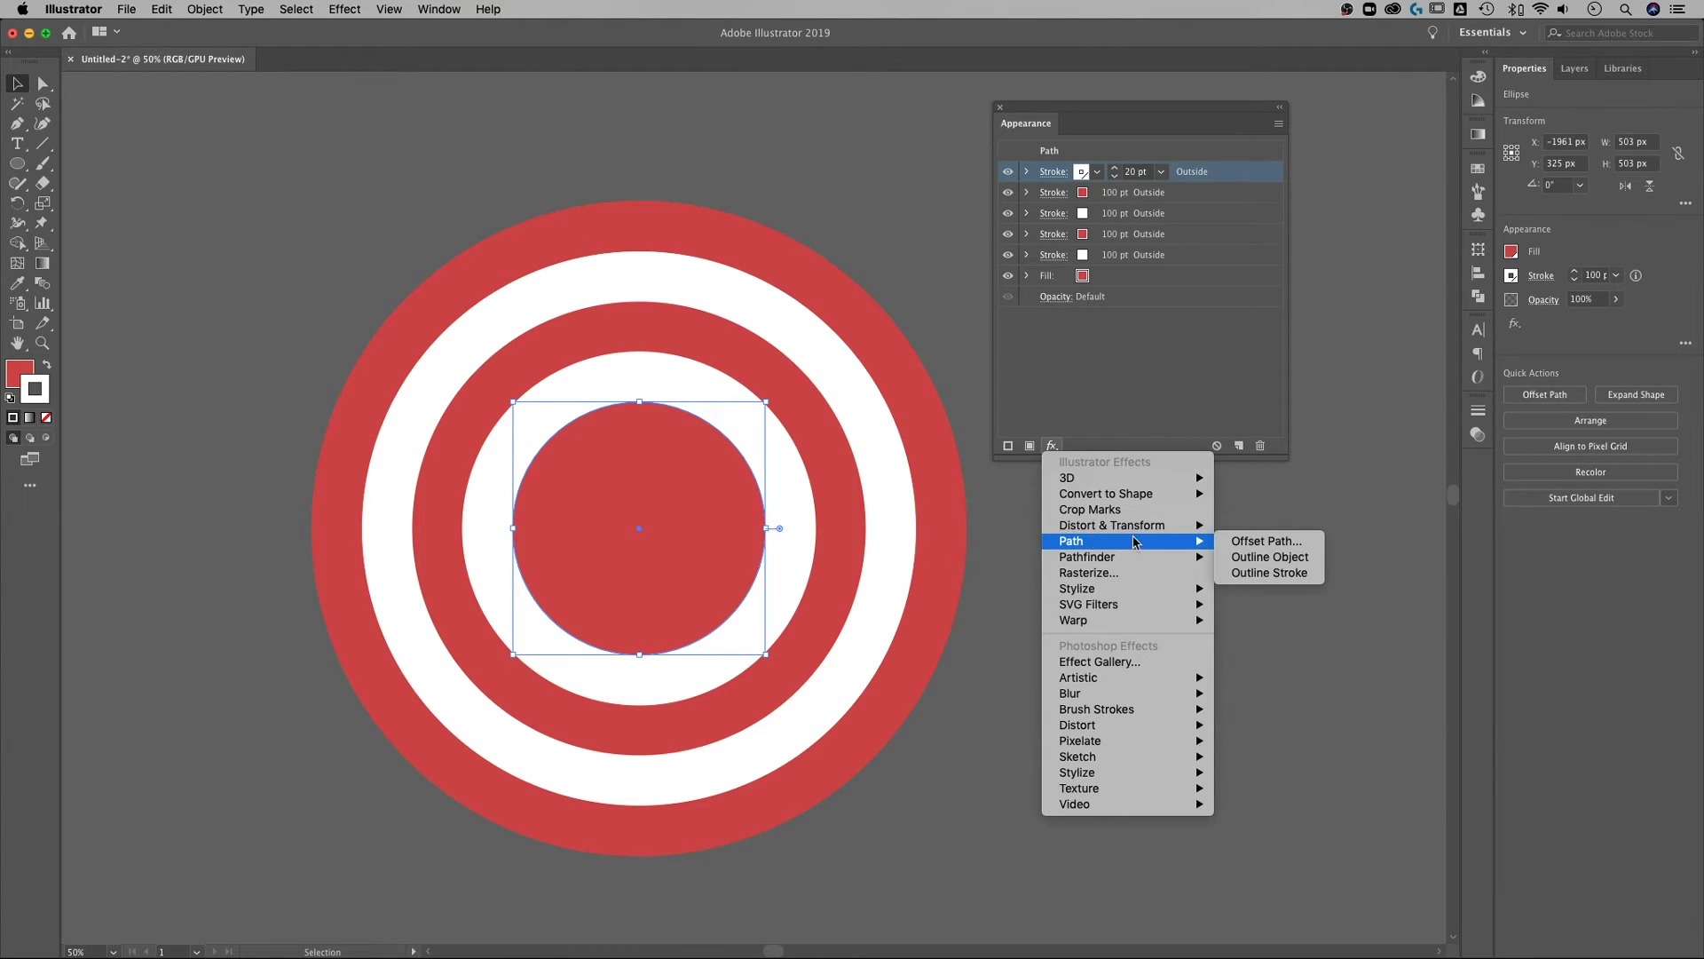
{"action": "left_click", "coordinate": [1258, 541]}
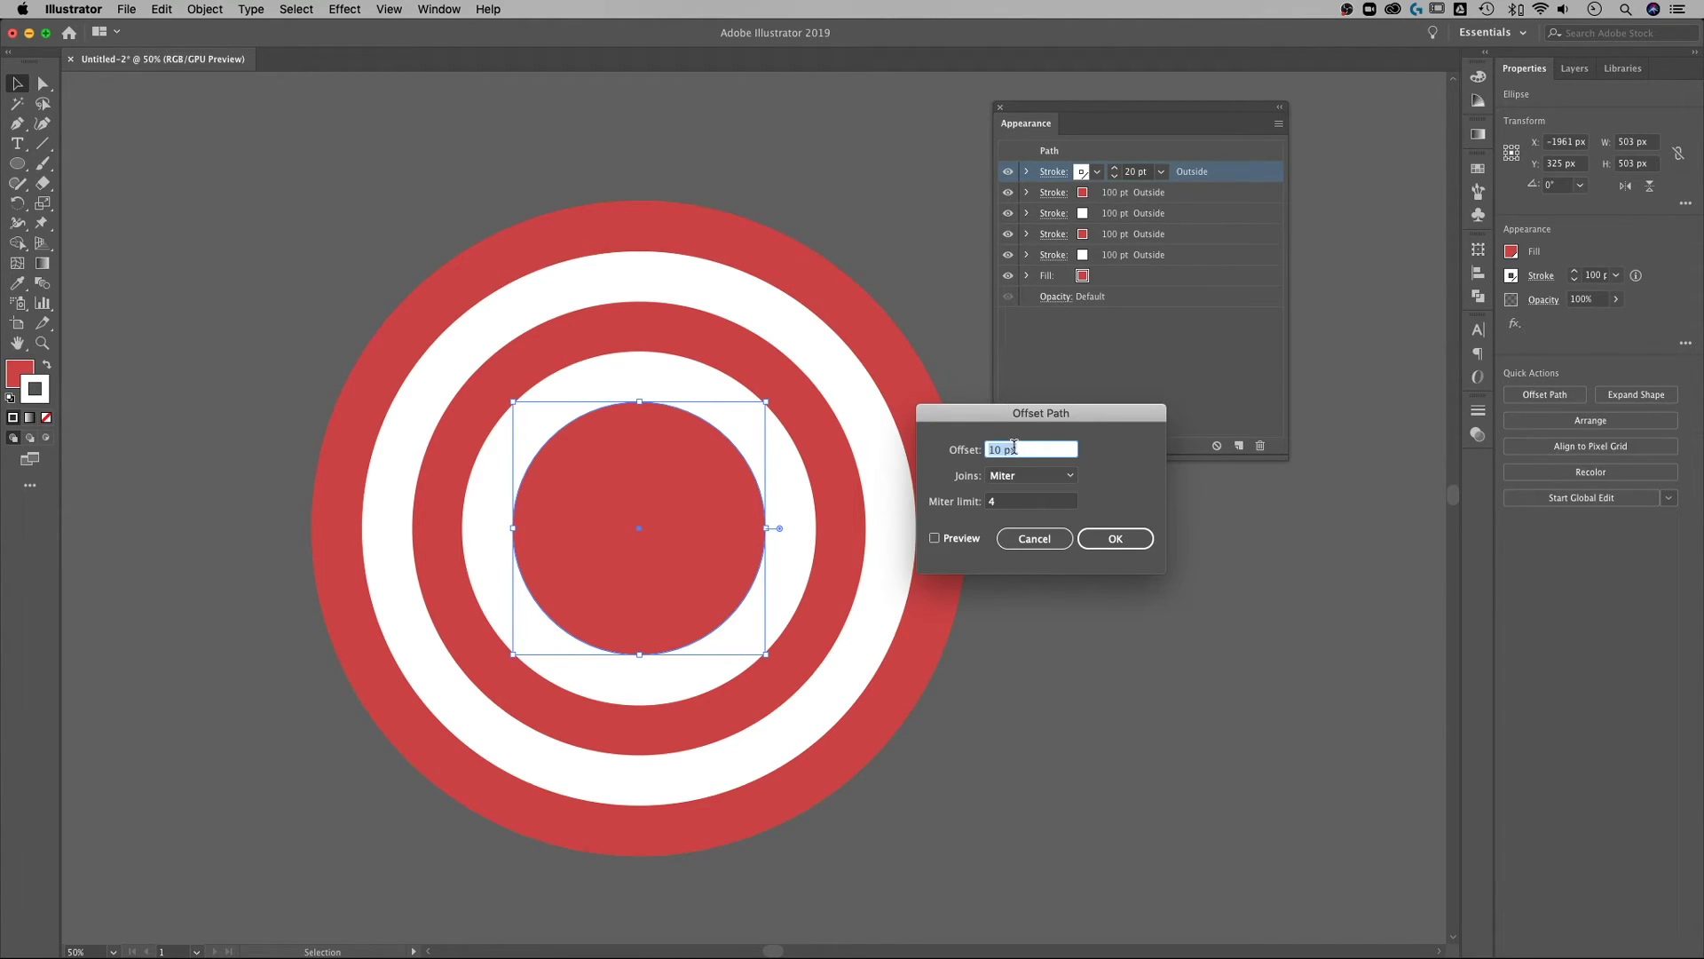
{"action": "type", "text": "40"}
{"action": "left_click", "coordinate": [958, 540]}
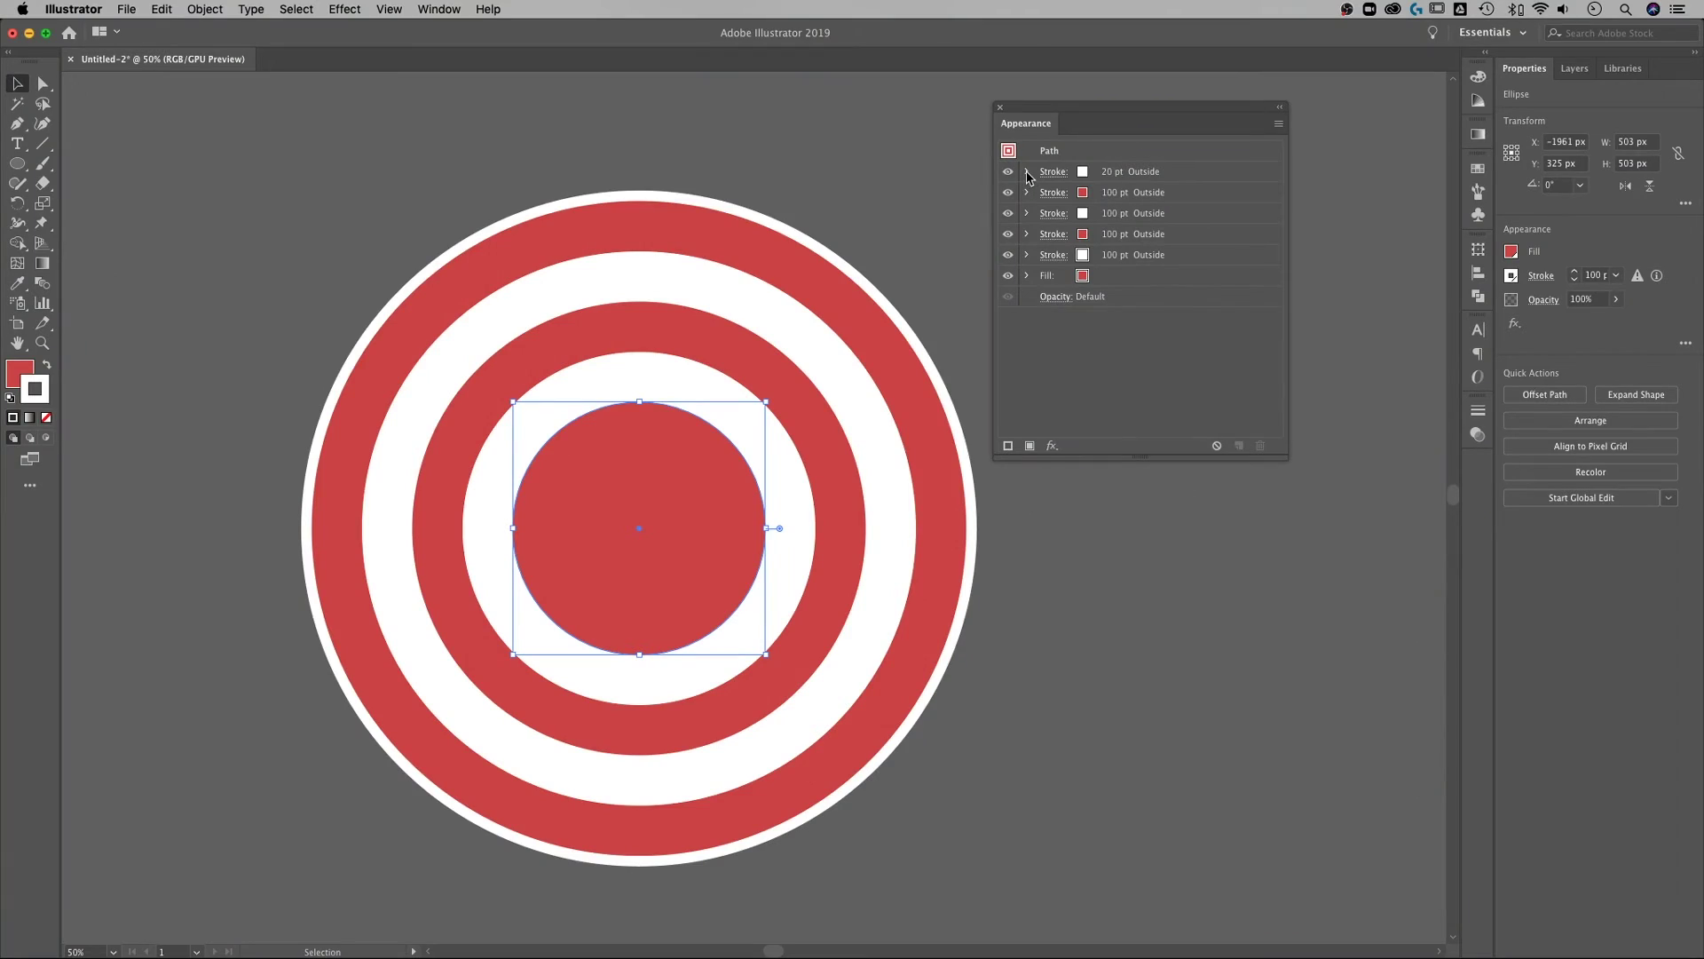
{"action": "left_click", "coordinate": [1027, 172]}
{"action": "left_click", "coordinate": [1083, 560]}
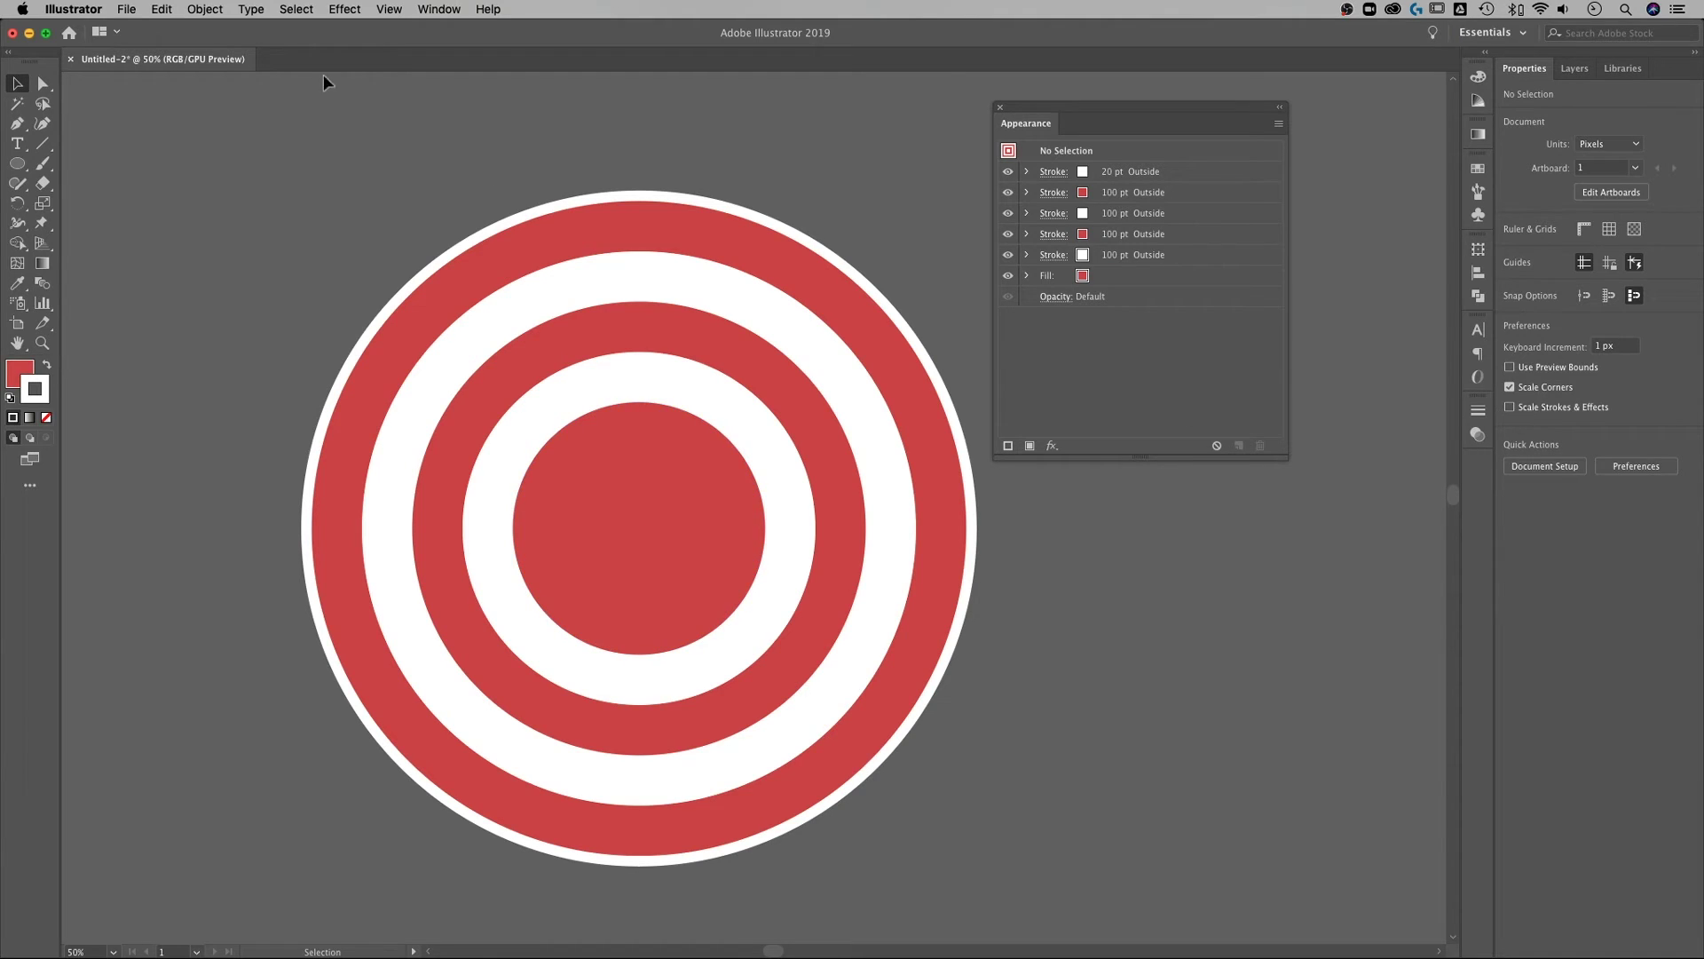
{"action": "left_click", "coordinate": [424, 8]}
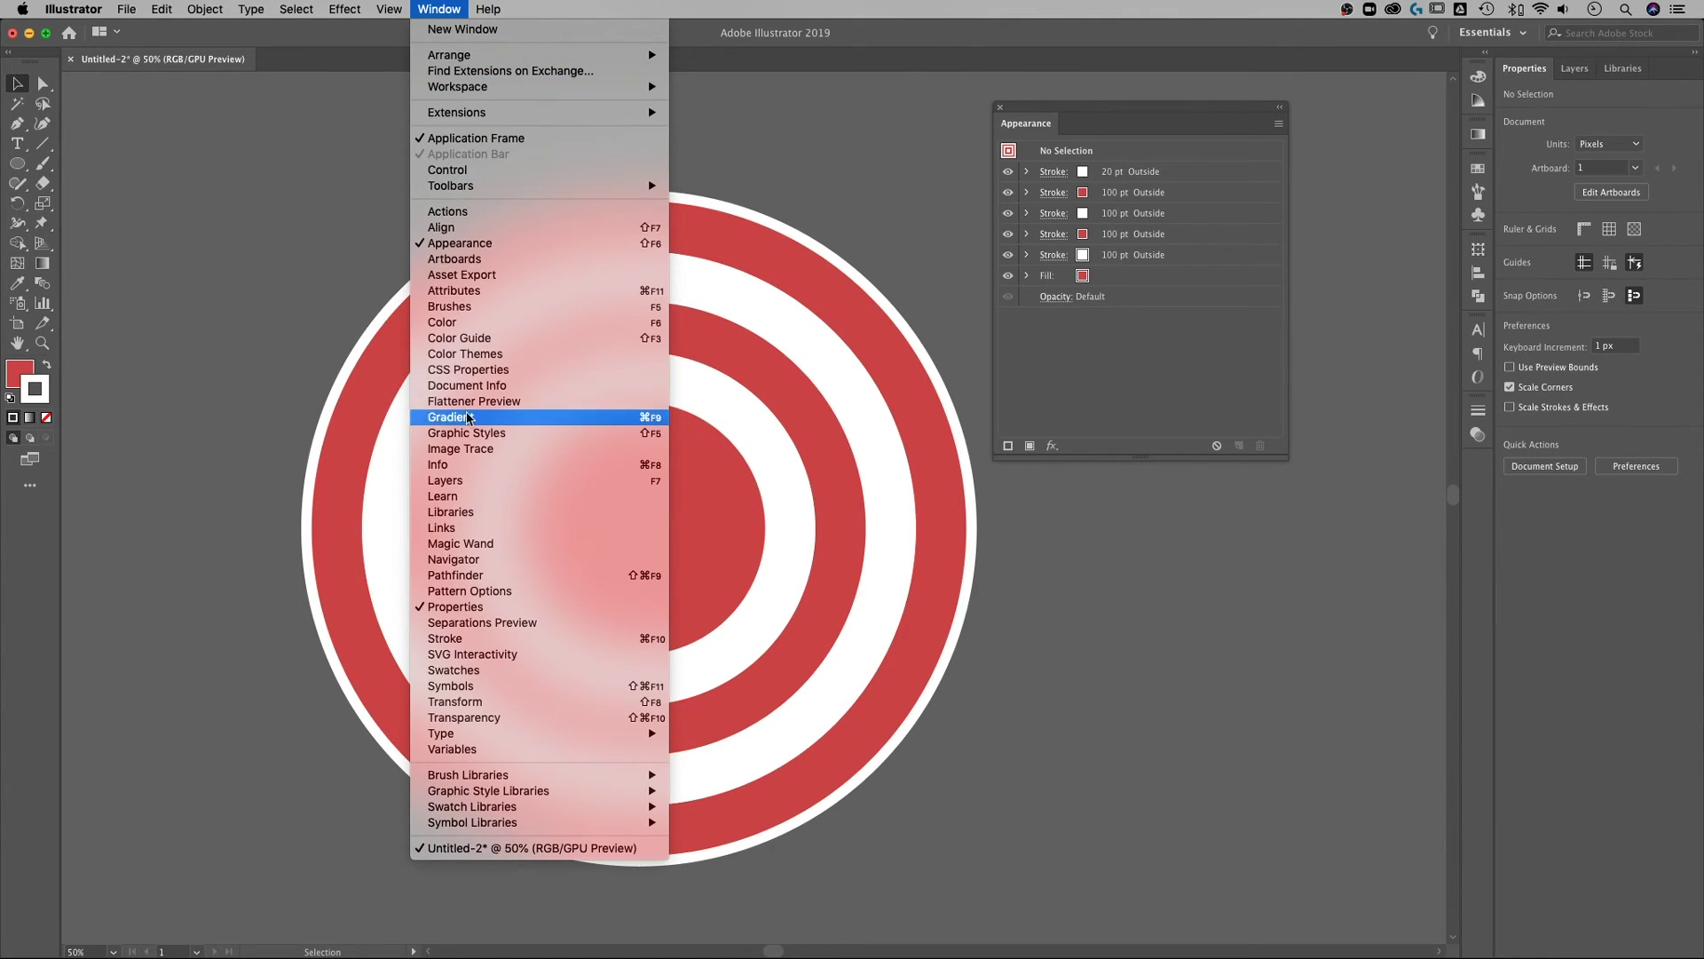
{"action": "left_click", "coordinate": [477, 704]}
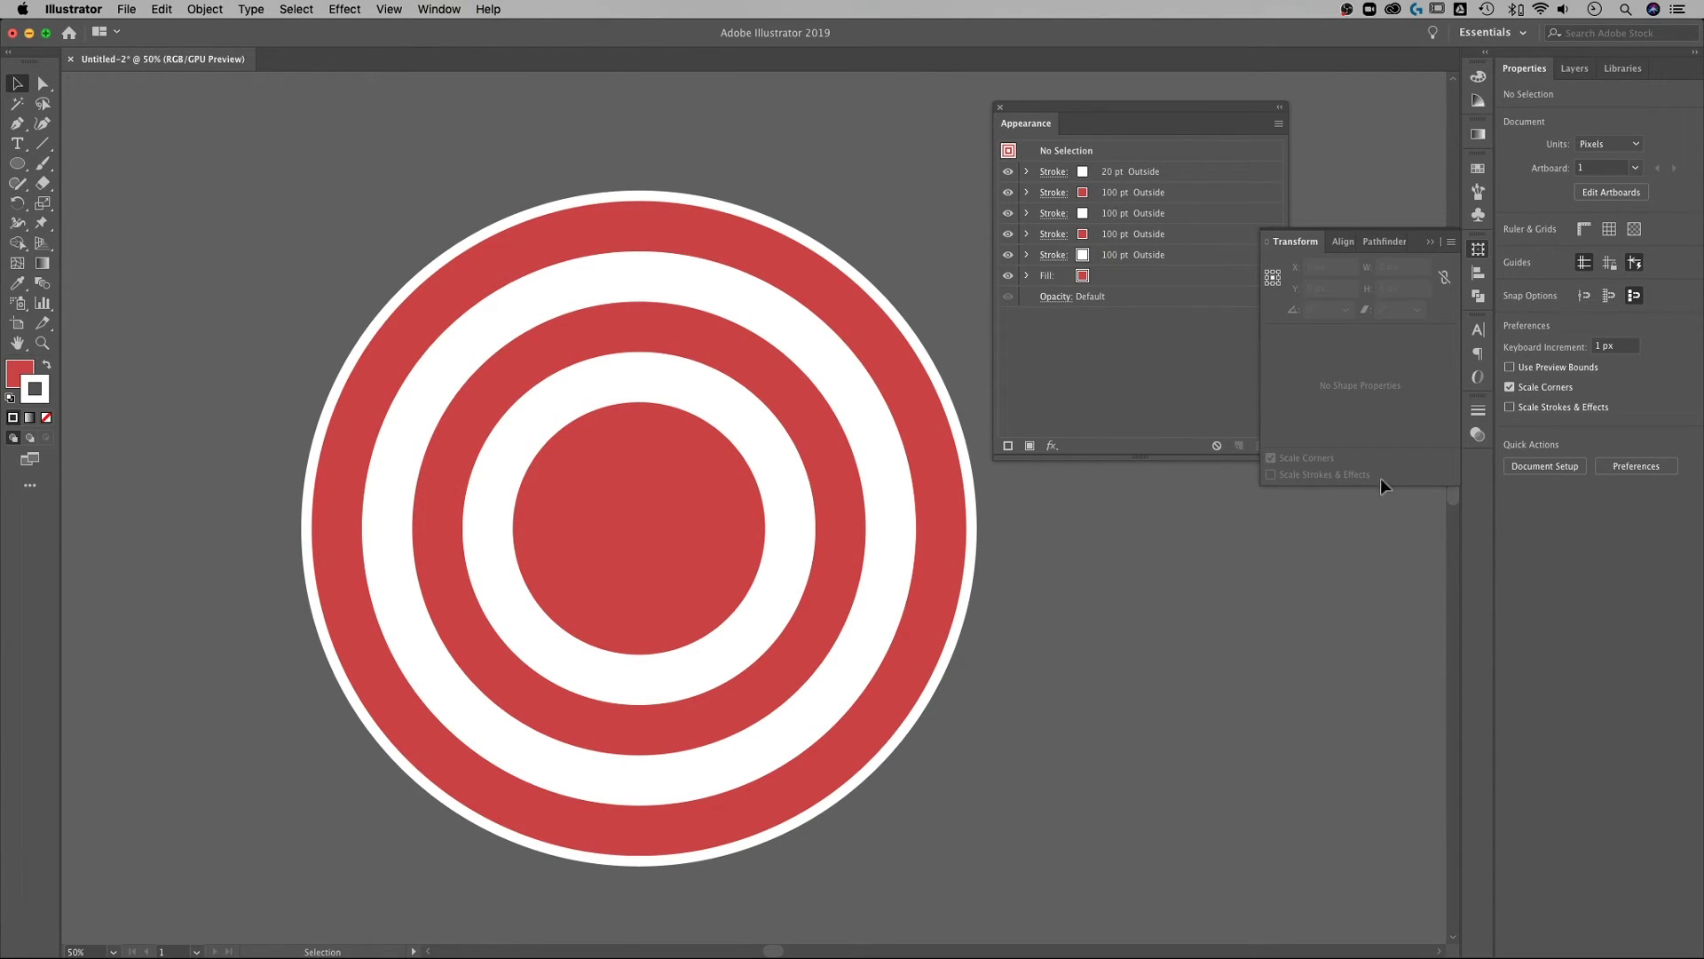
{"action": "left_click", "coordinate": [683, 513]}
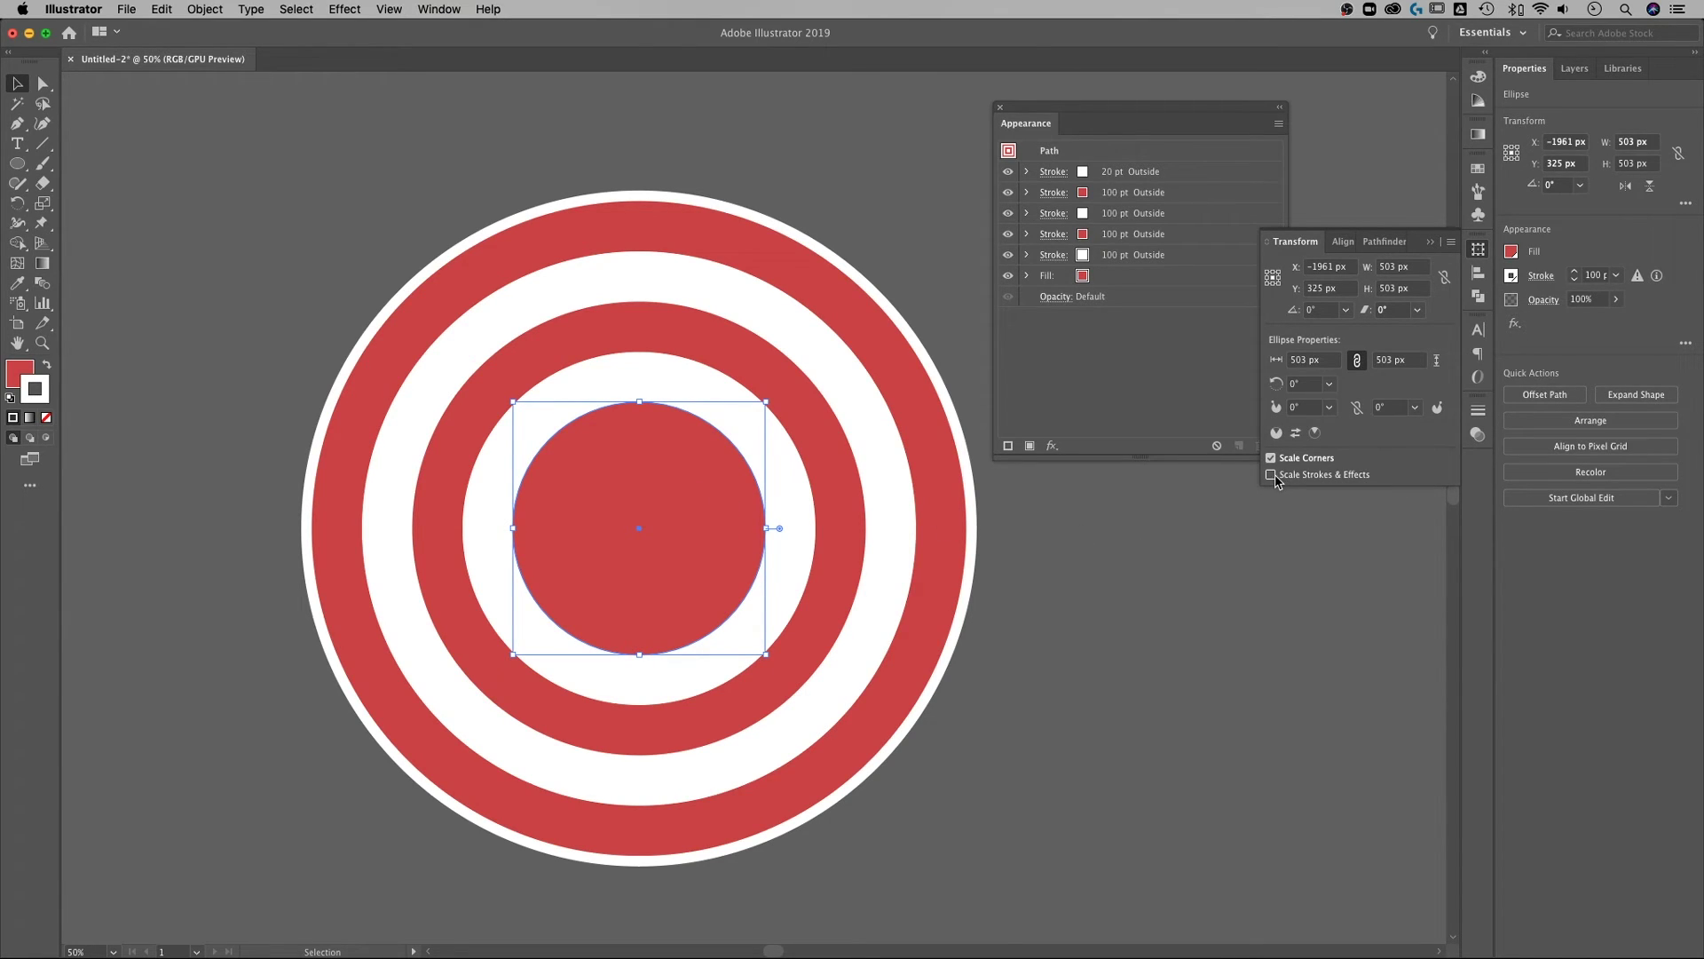
{"action": "left_click", "coordinate": [1433, 241]}
{"action": "left_click", "coordinate": [1161, 606]}
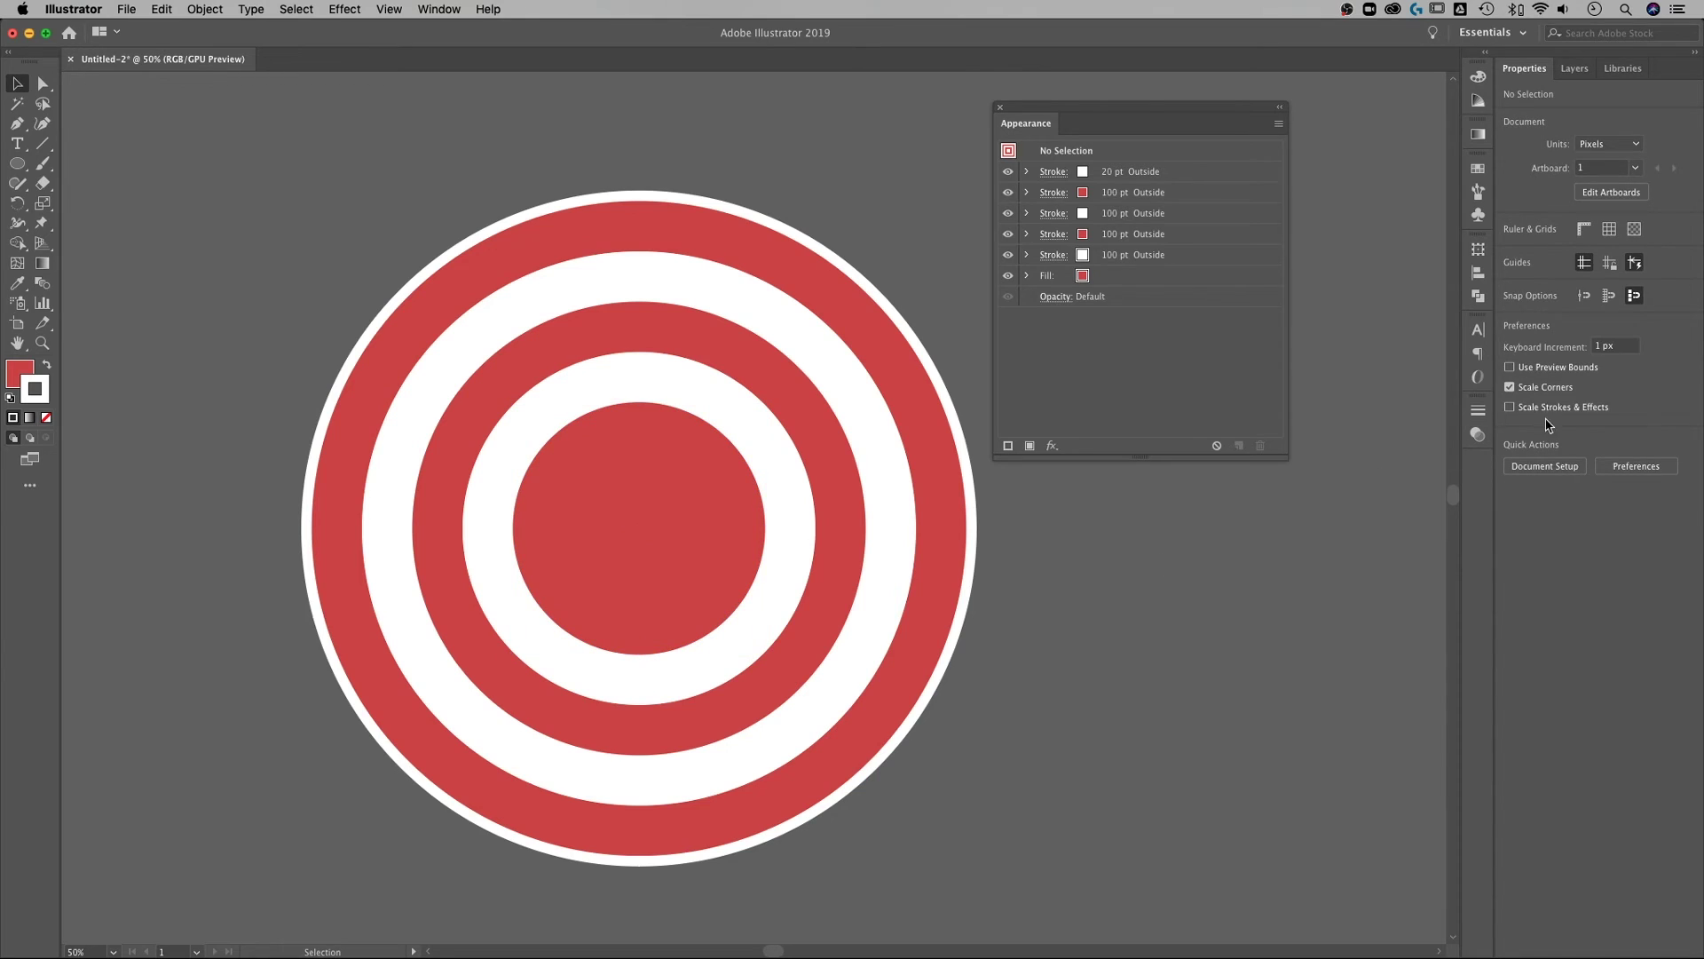
Step: Scale the red centre circle down to 188 px wide, keeping its 100 pt and 20 pt rings
{"action": "left_click", "coordinate": [654, 502]}
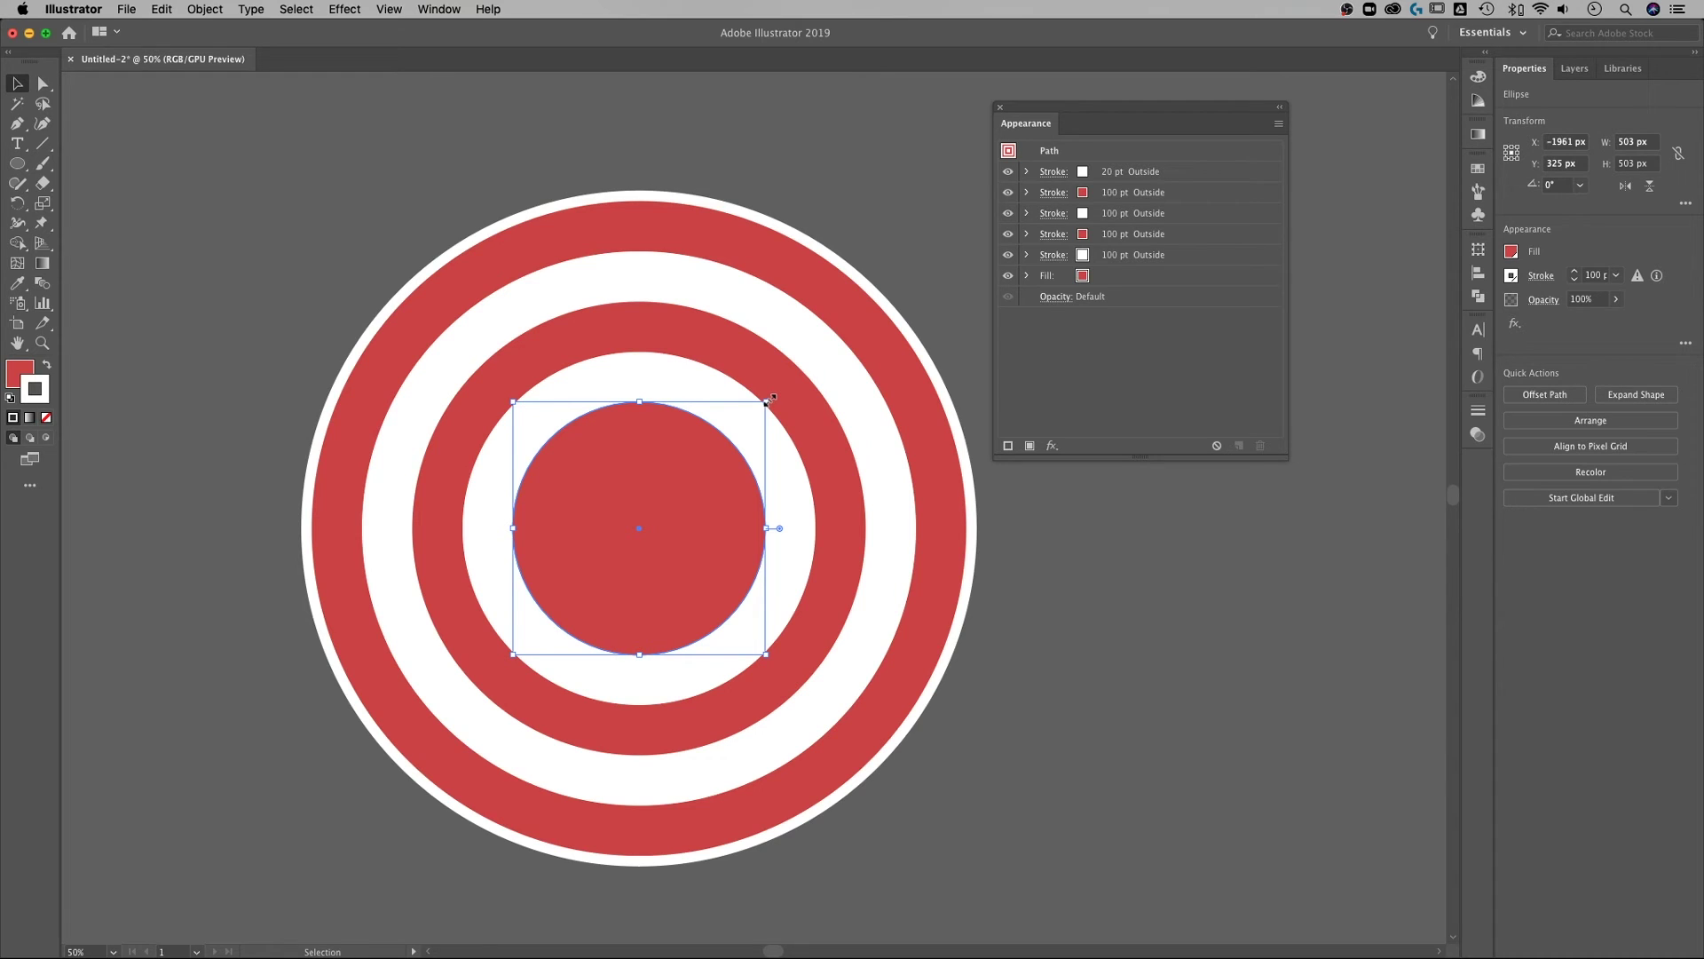
{"action": "left_click_drag", "start_coordinate": [768, 399], "coordinate": [692, 465]}
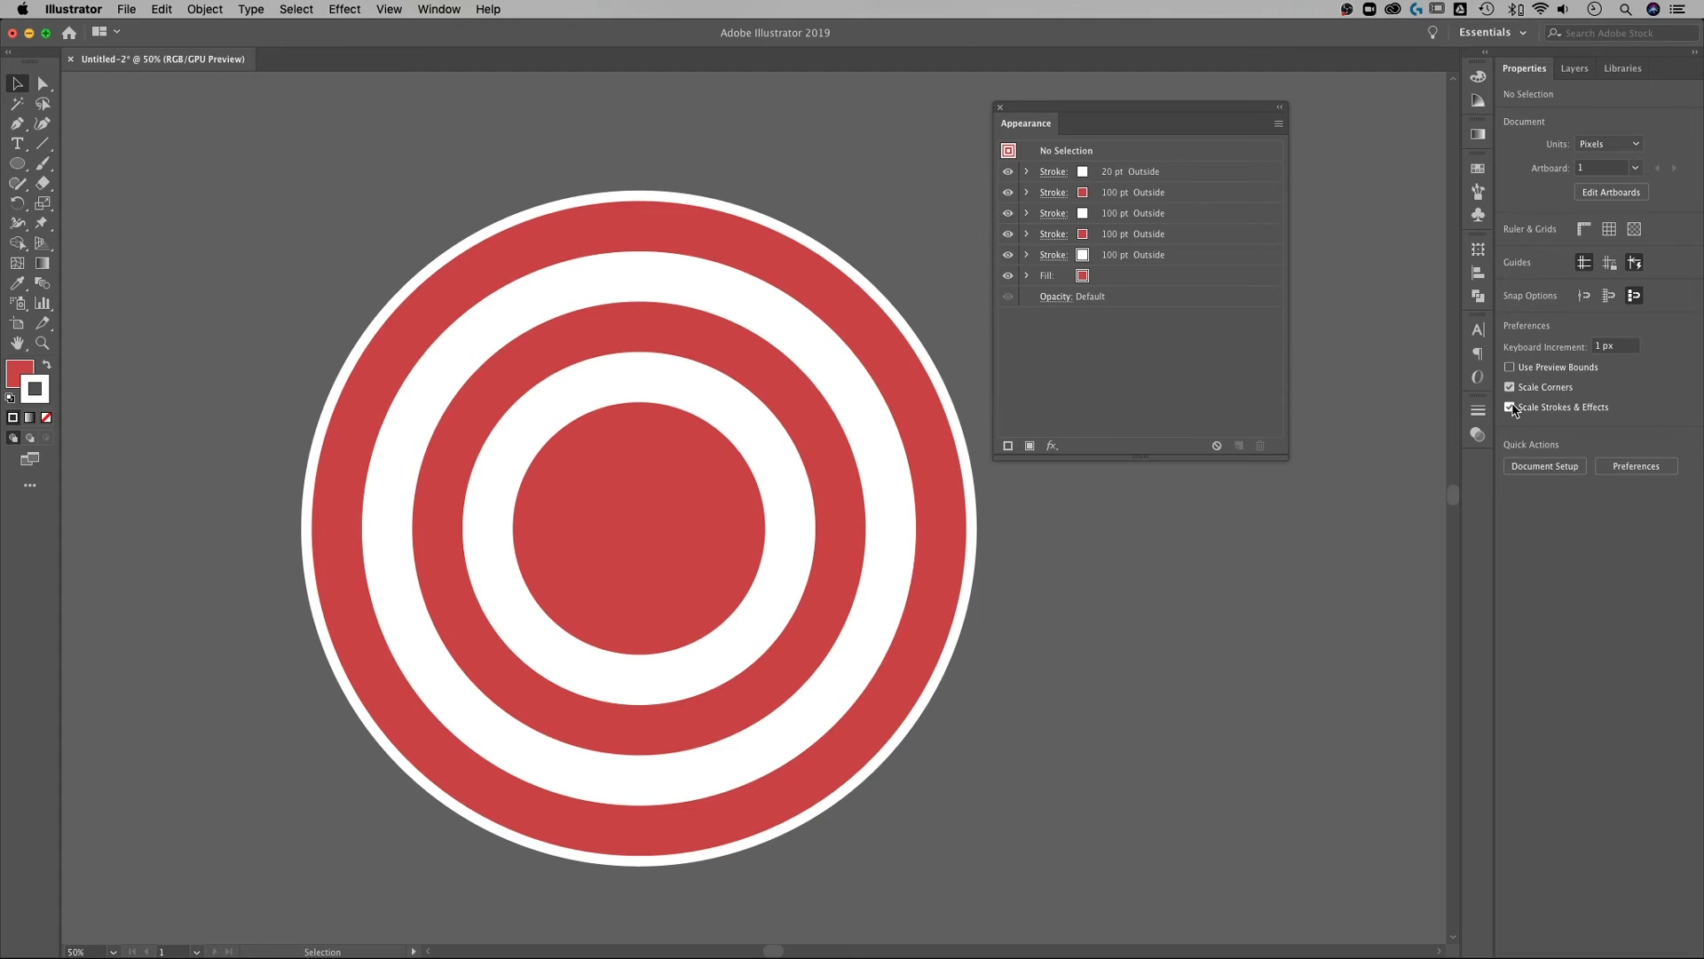
{"action": "left_click", "coordinate": [850, 512]}
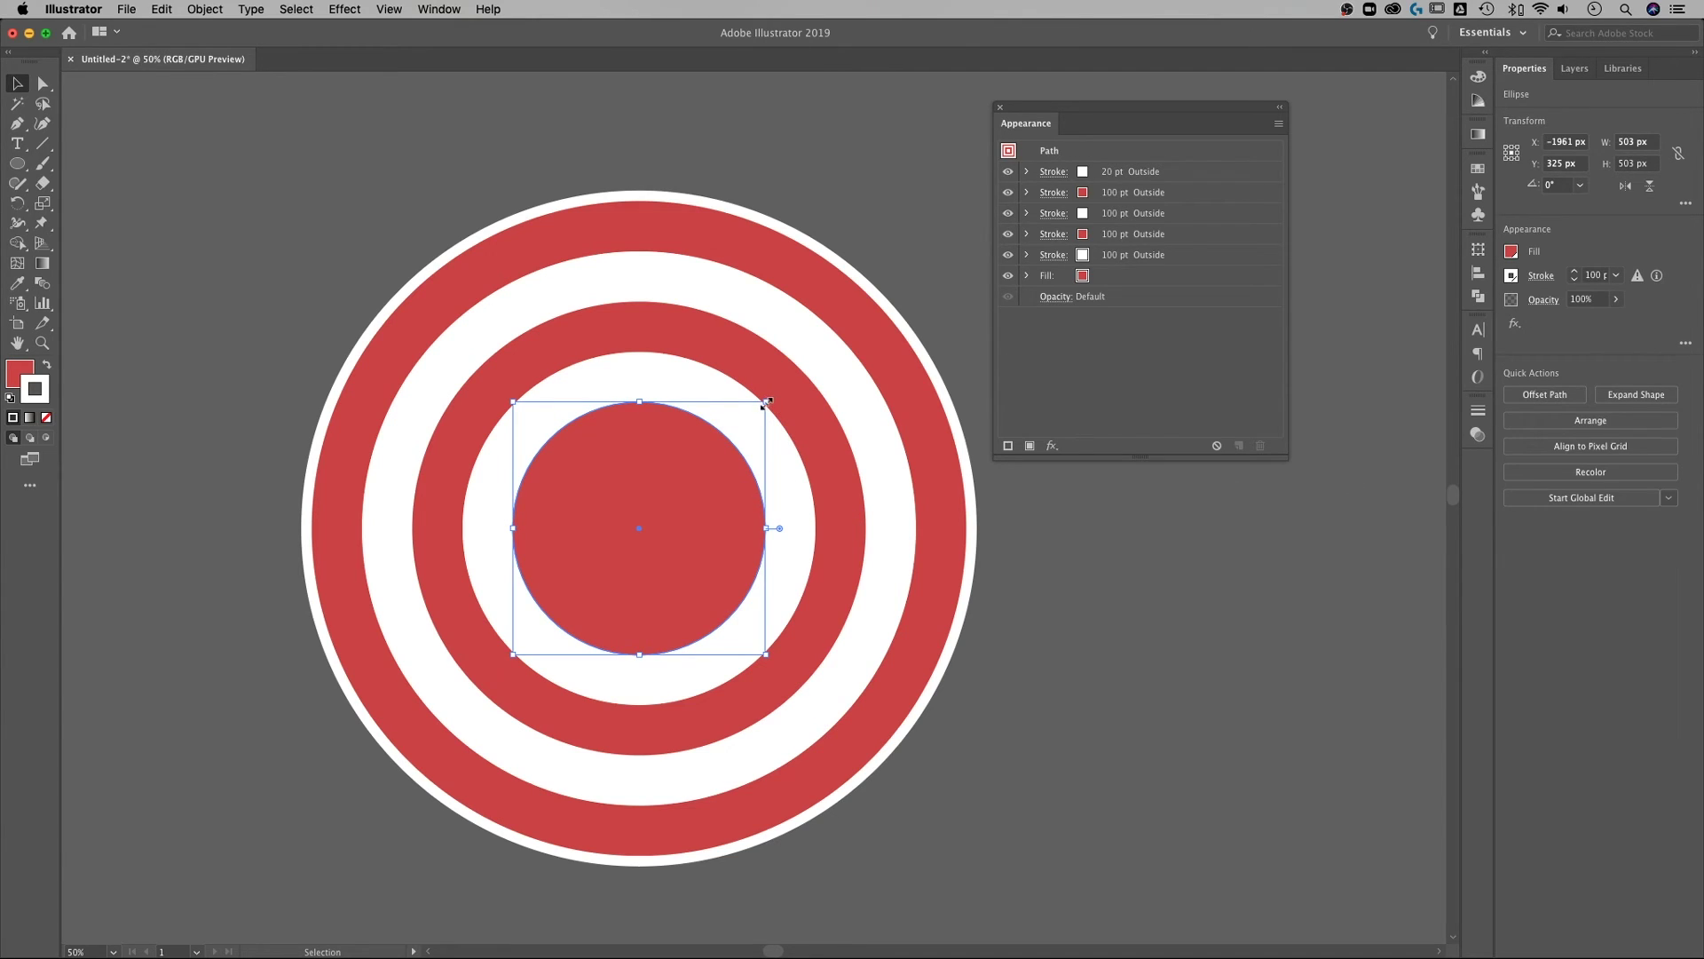
{"action": "left_click_drag", "start_coordinate": [765, 404], "coordinate": [689, 485]}
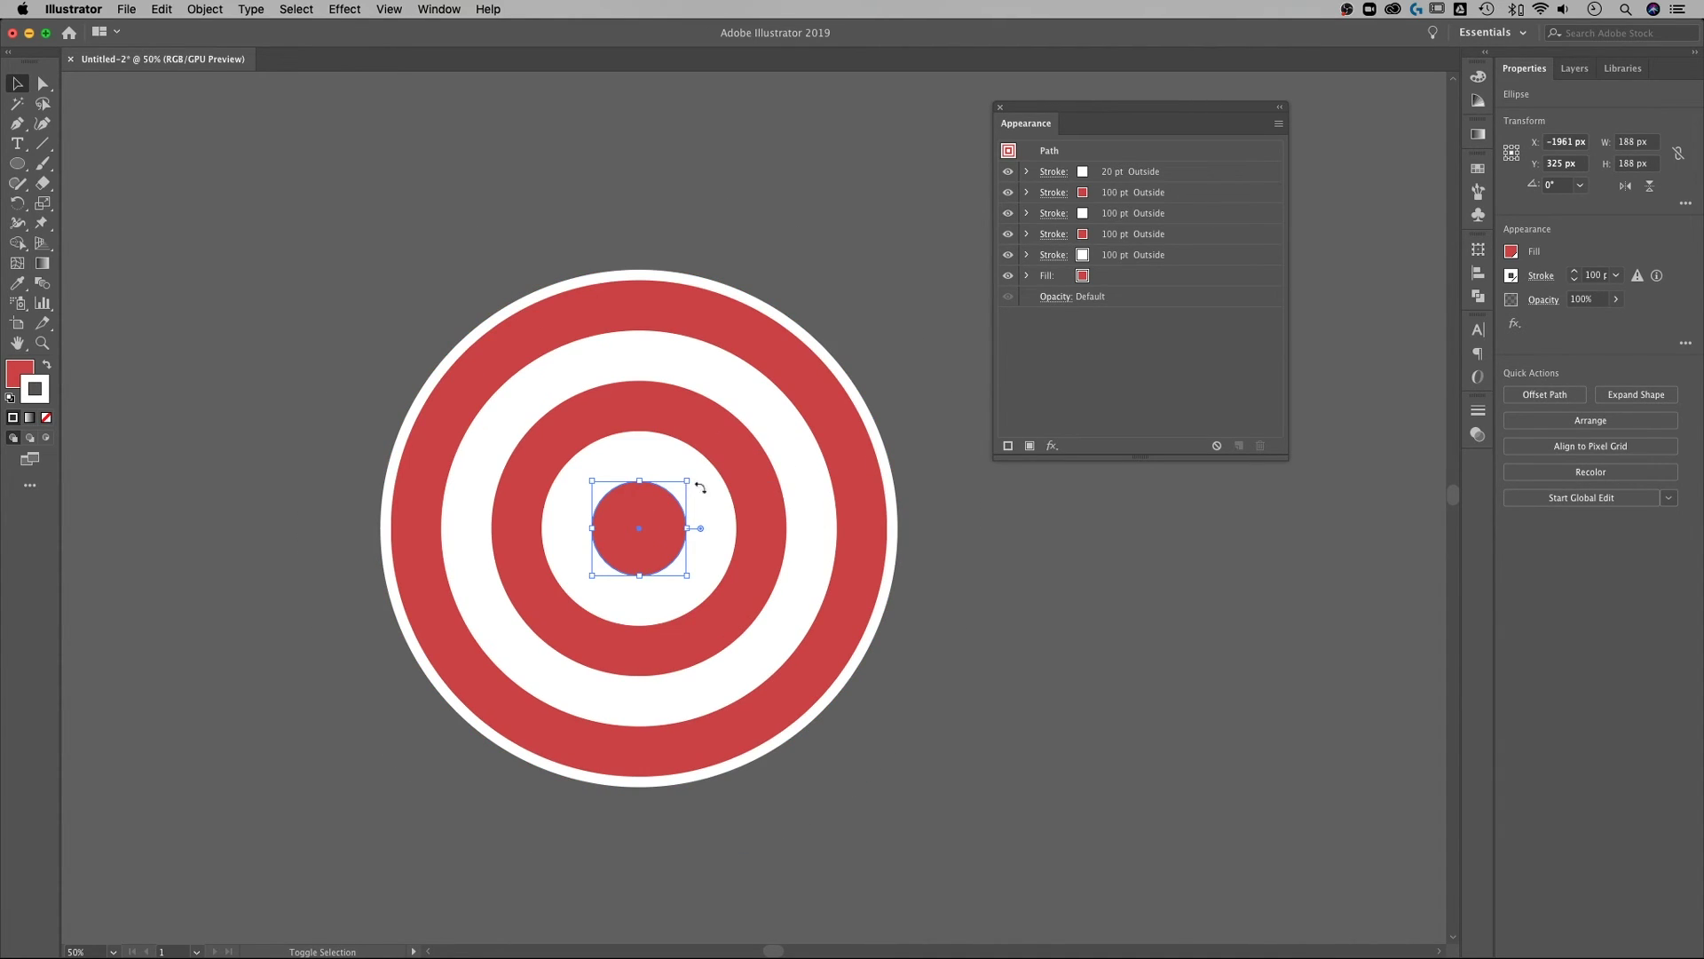
{"action": "left_click", "coordinate": [1073, 612]}
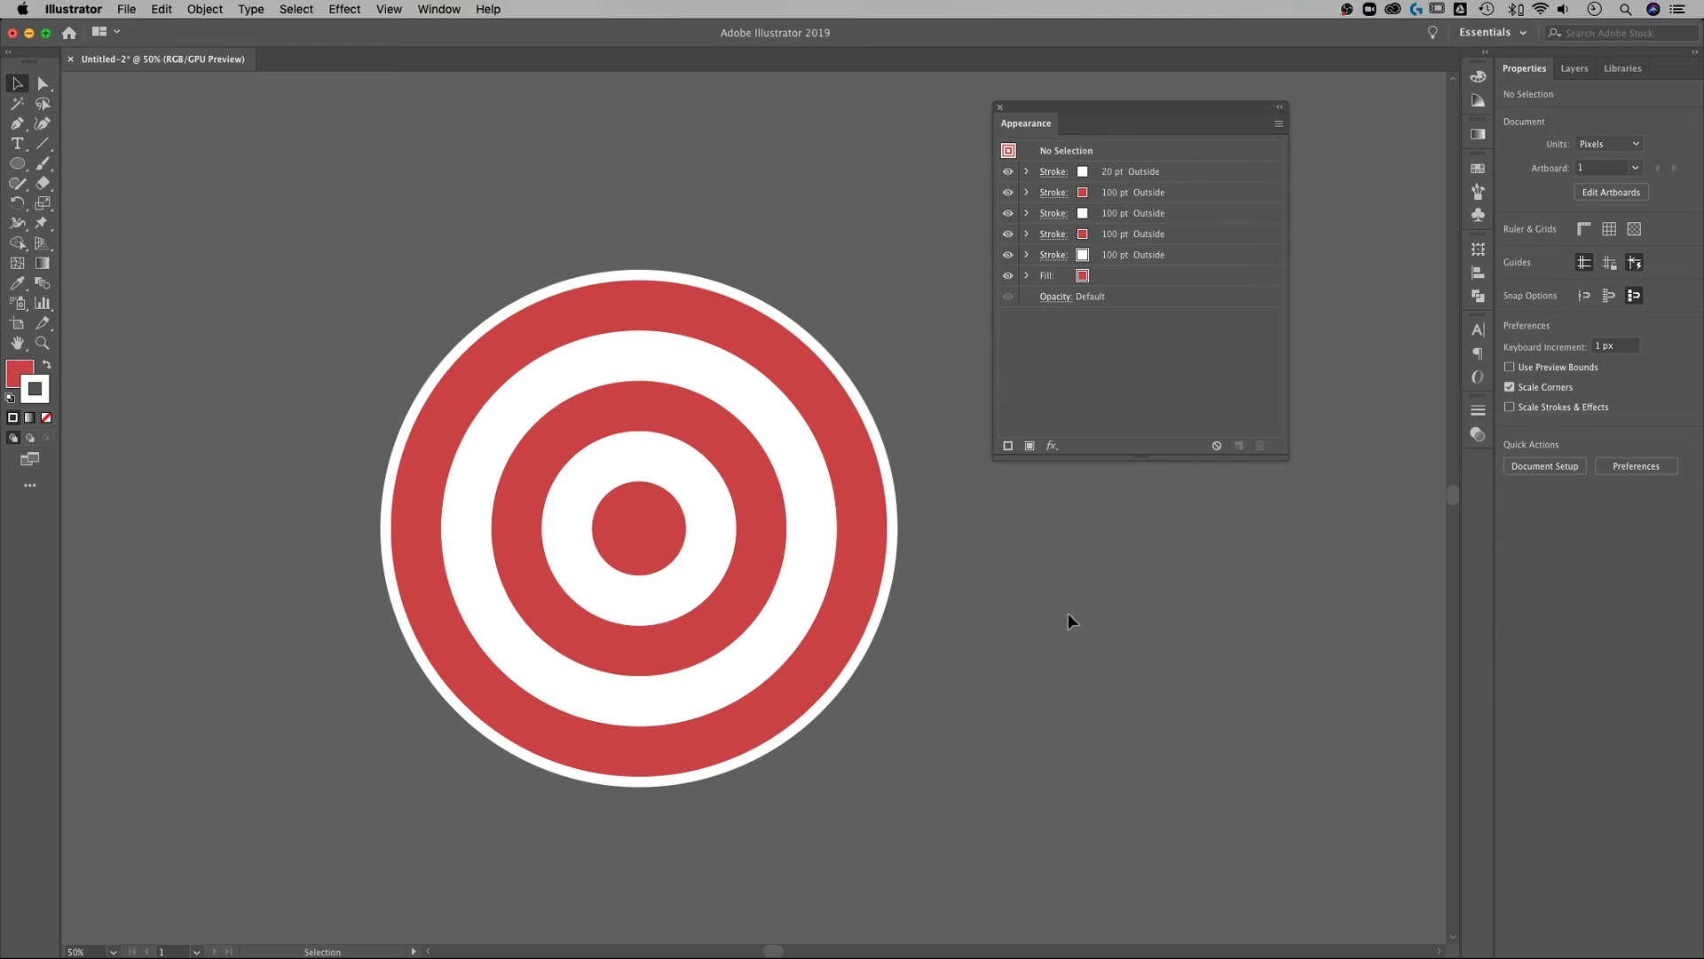
{"action": "left_click_drag", "start_coordinate": [1064, 115], "coordinate": [1093, 134]}
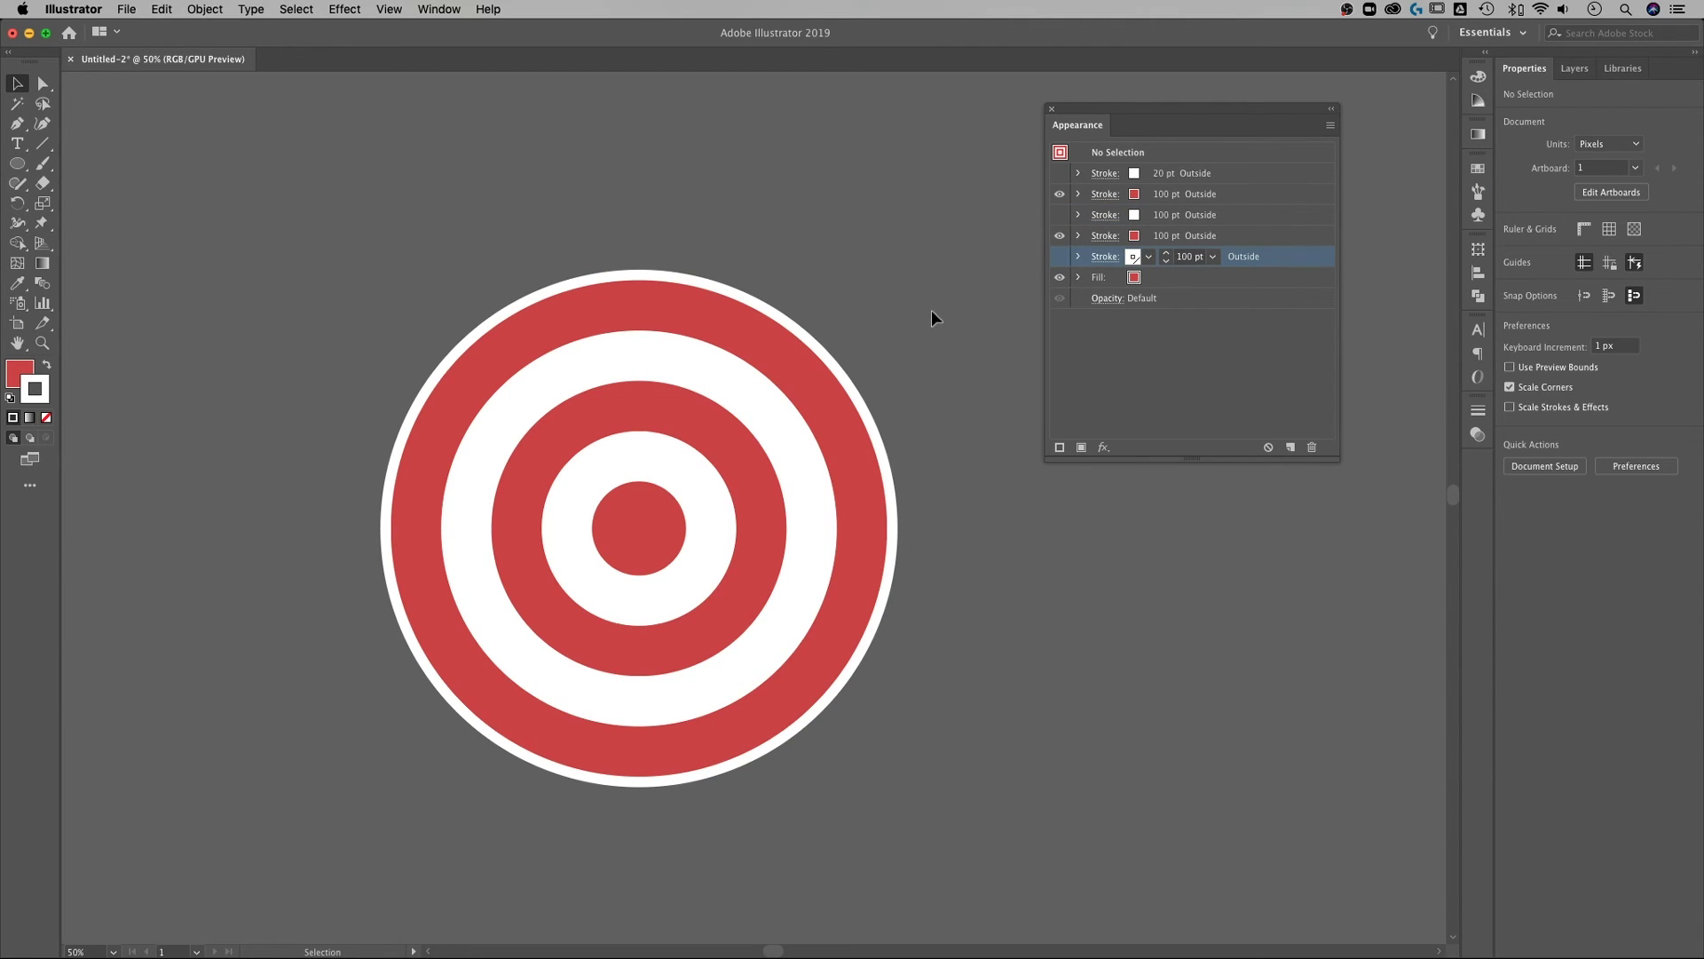
{"action": "left_click", "coordinate": [633, 522]}
{"action": "left_click", "coordinate": [1060, 173]}
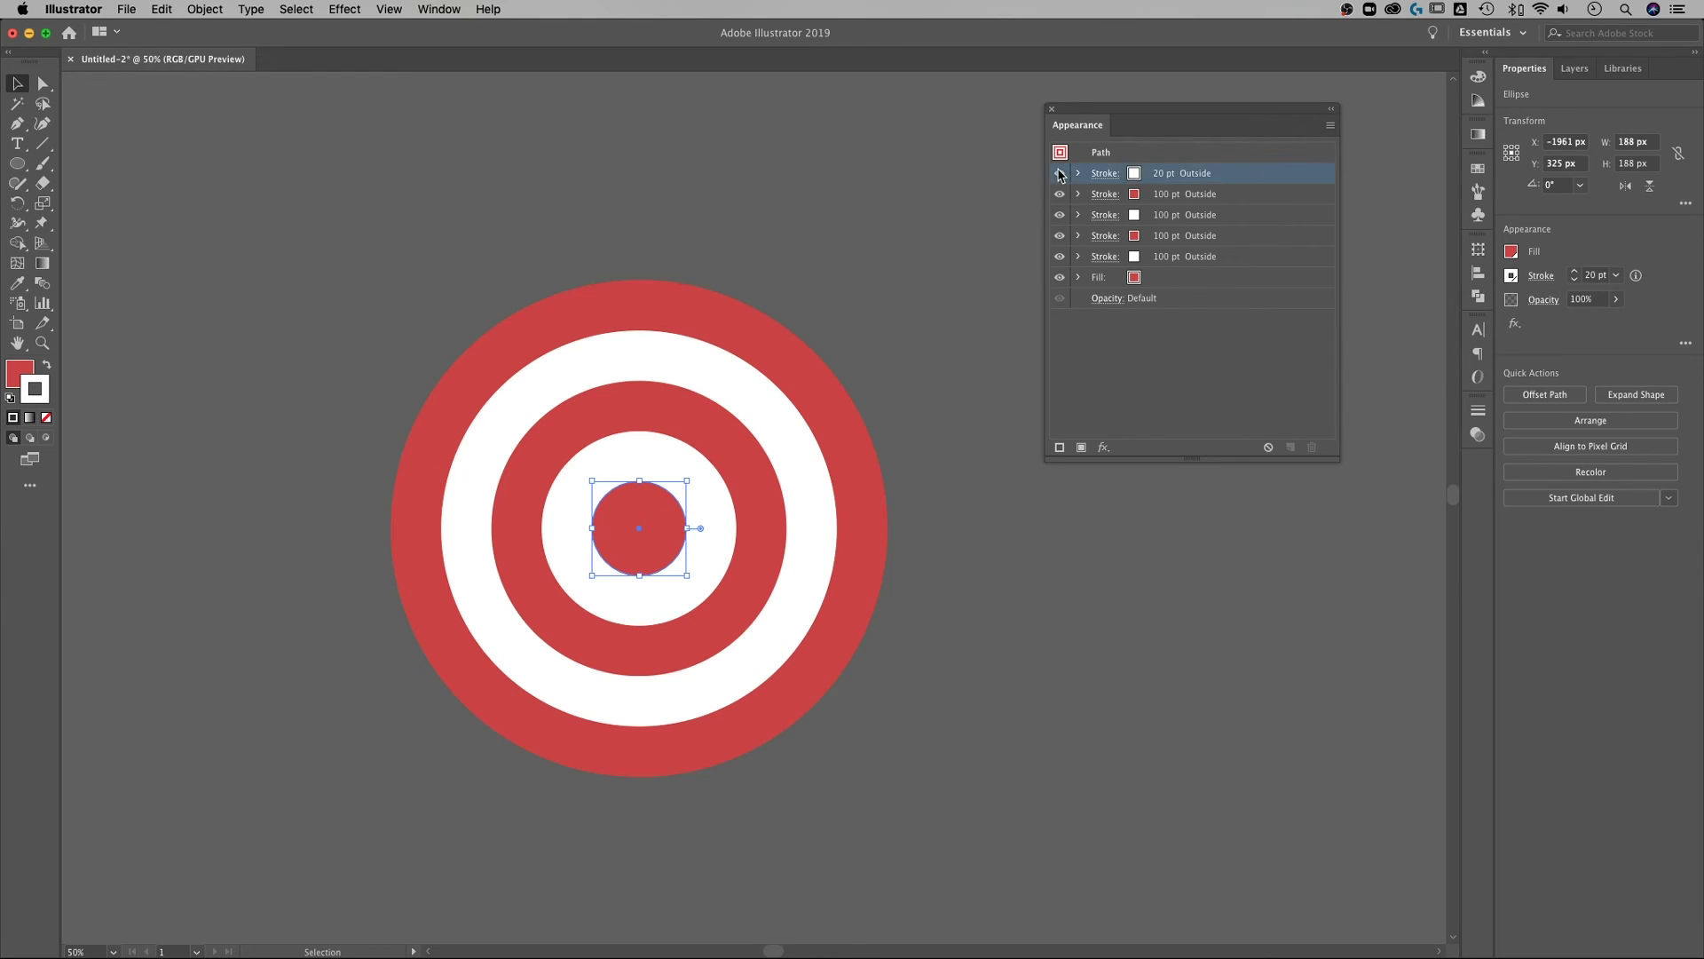
{"action": "left_click", "coordinate": [1060, 214]}
{"action": "left_click", "coordinate": [1060, 256]}
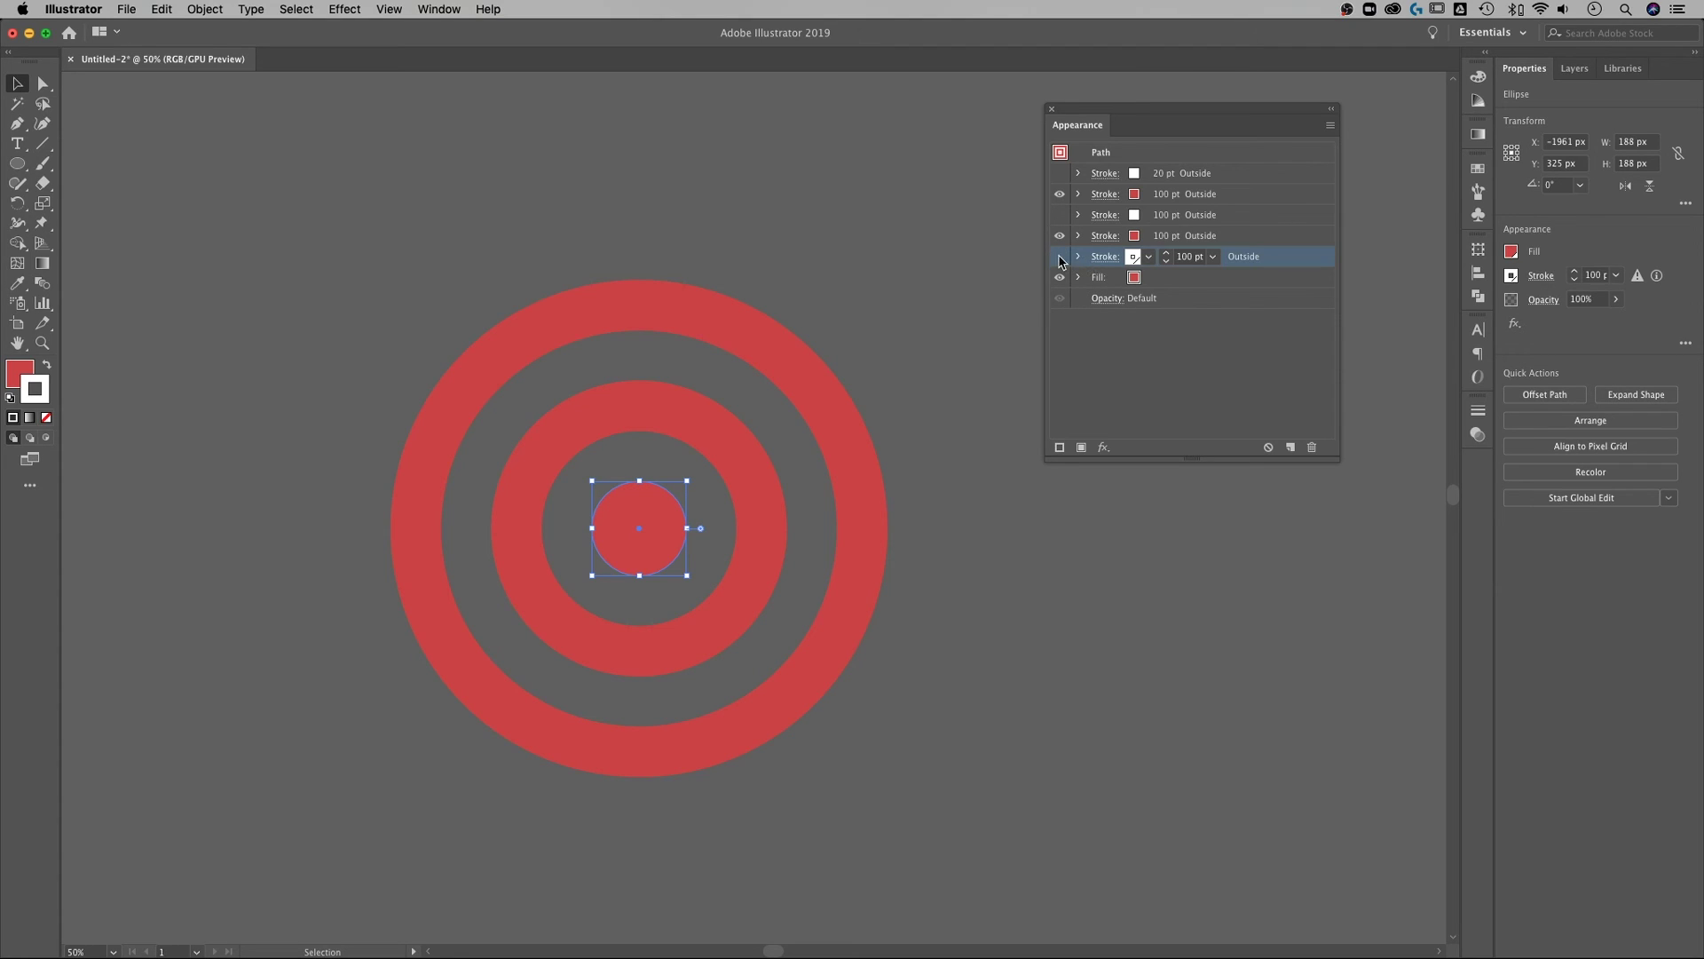
{"action": "left_click", "coordinate": [1059, 256]}
{"action": "left_click", "coordinate": [1059, 214]}
{"action": "left_click", "coordinate": [1059, 173]}
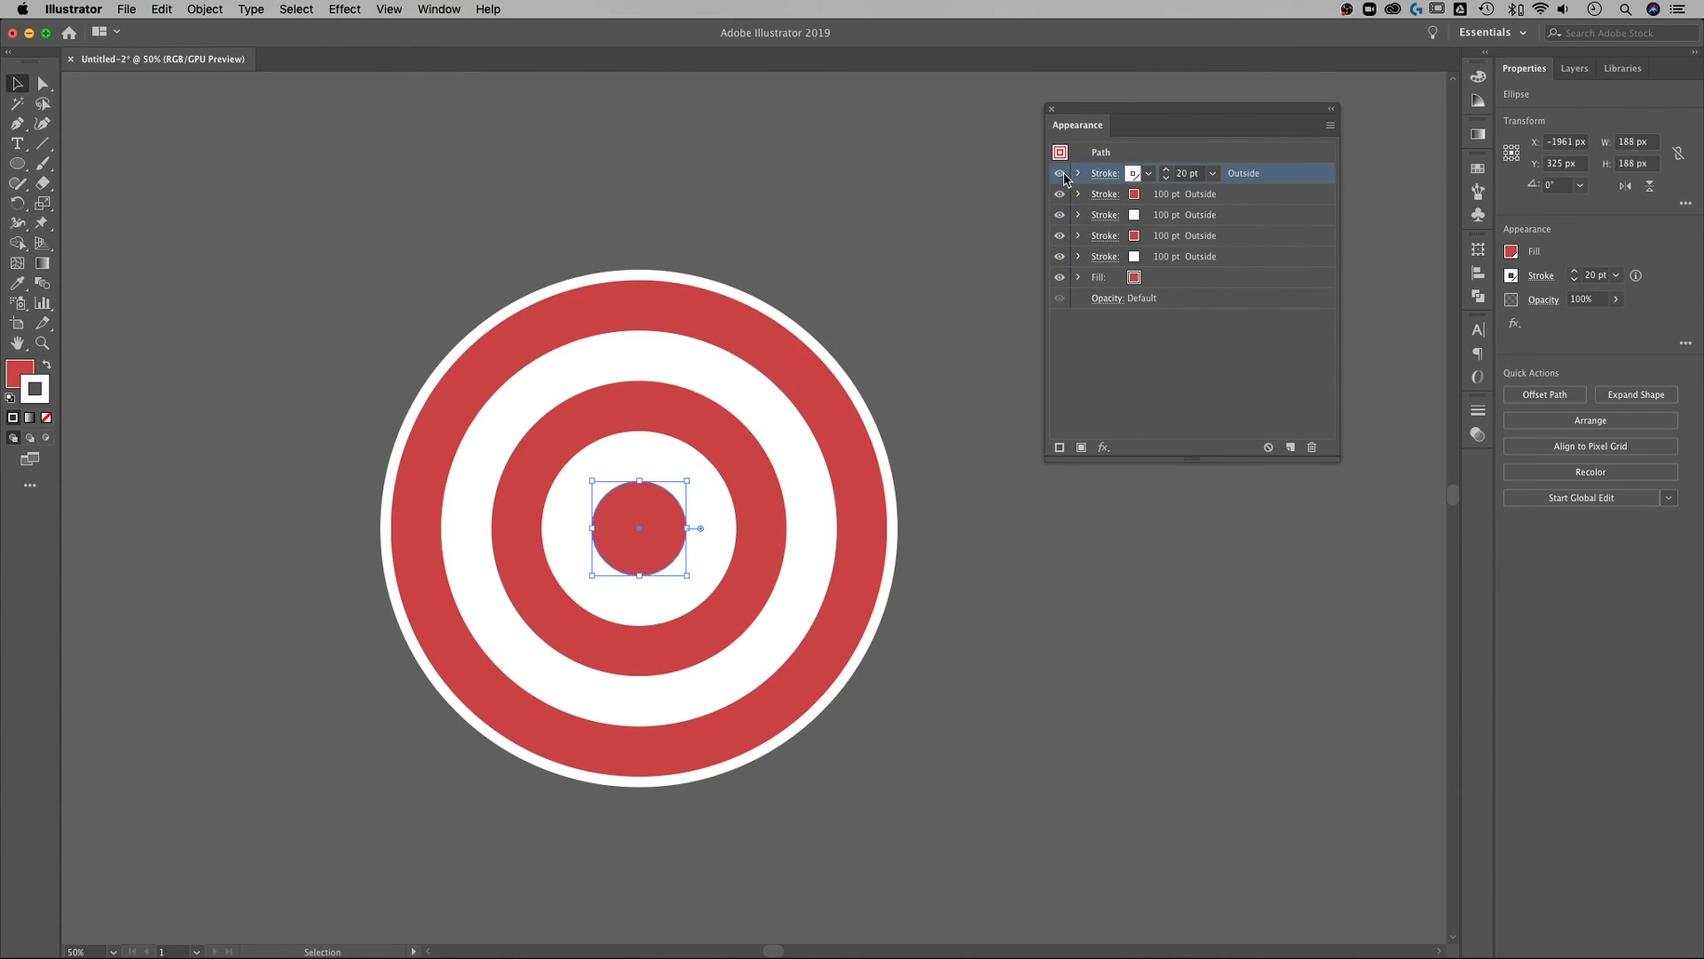
{"action": "left_click", "coordinate": [924, 465]}
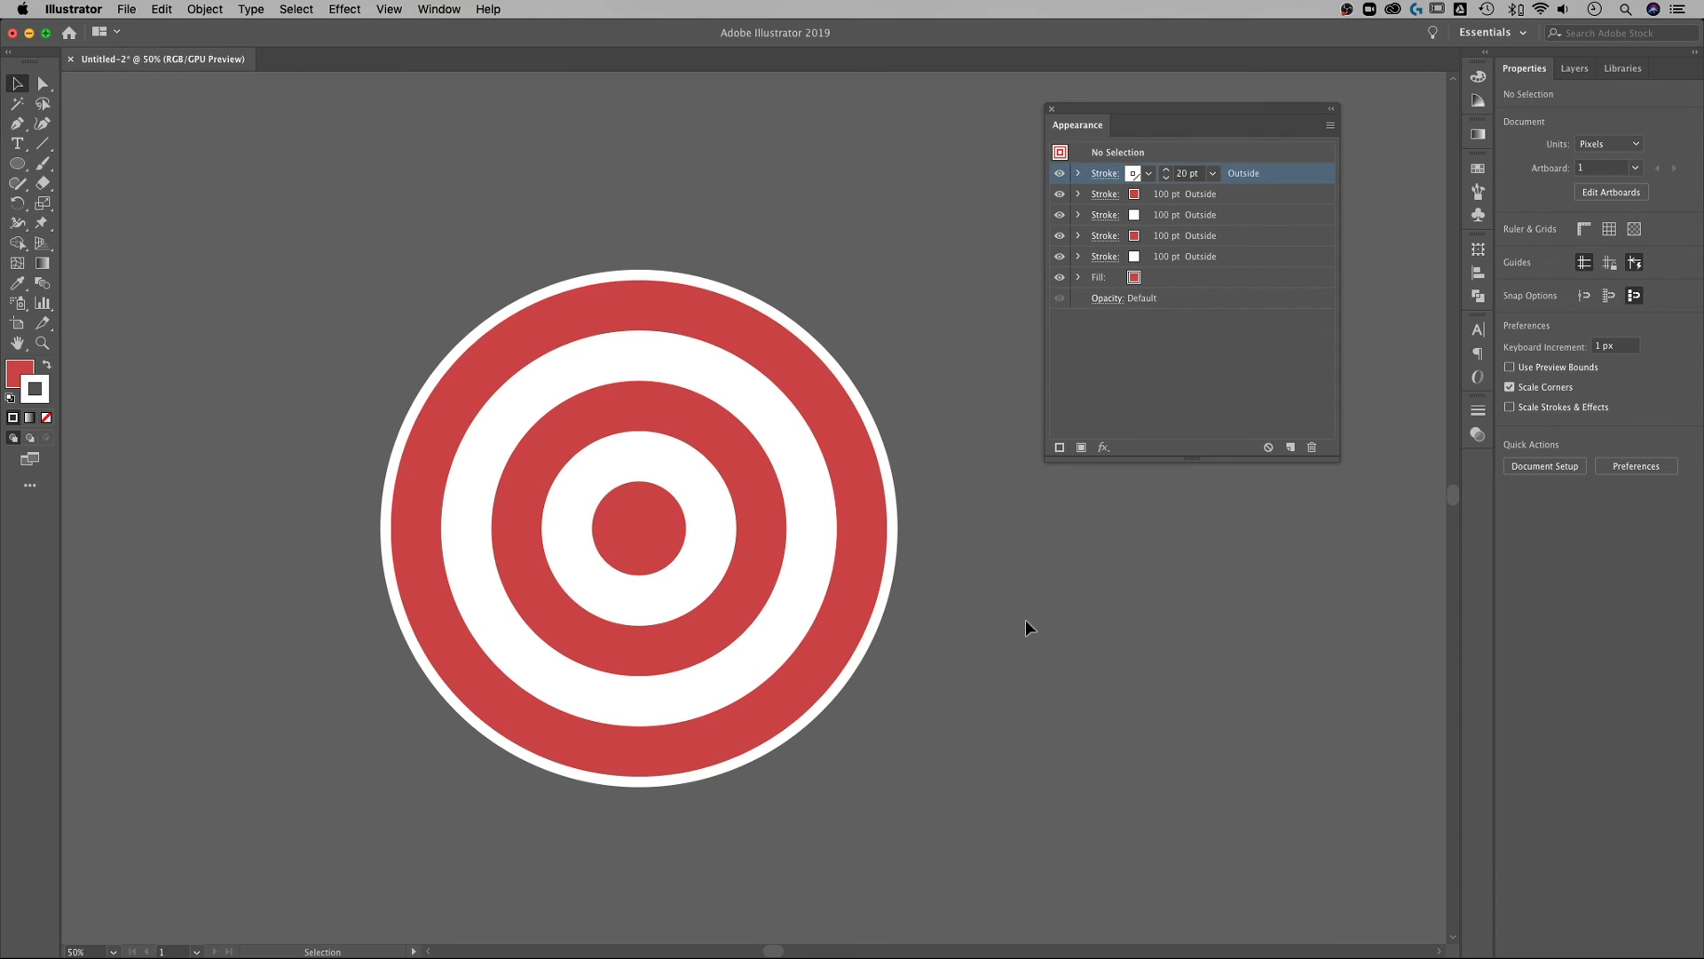